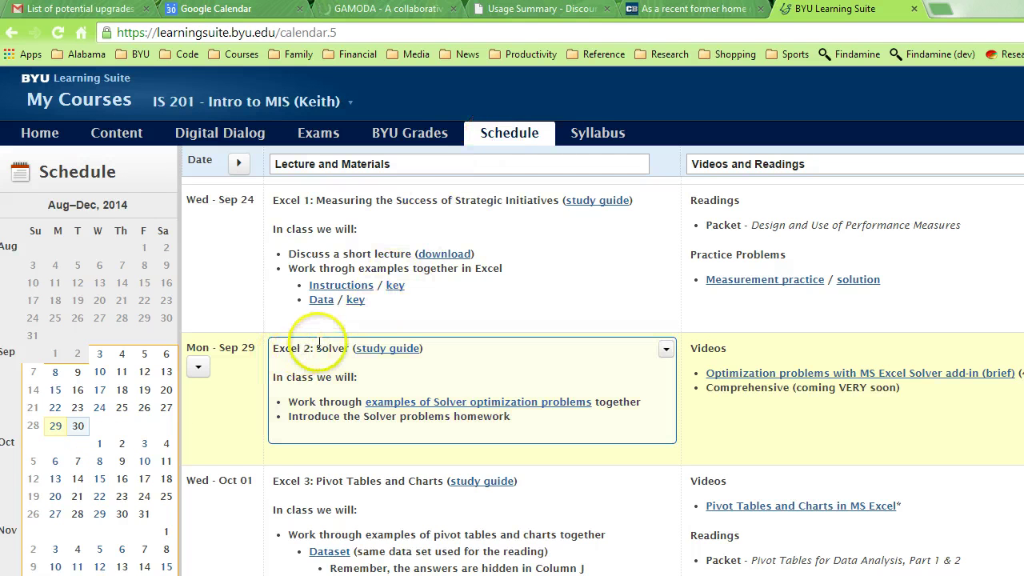
- Look over the Solver class entry in the course schedule and the Donuts prepared worksheet in the Excel optimization workbook
scroll(321, 346, up, 1)
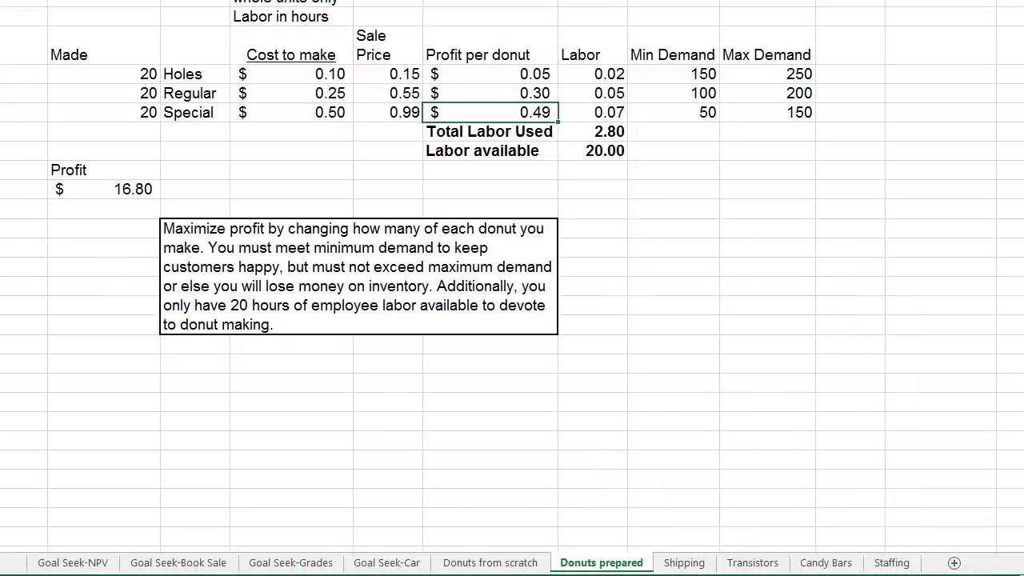
click(891, 562)
click(605, 564)
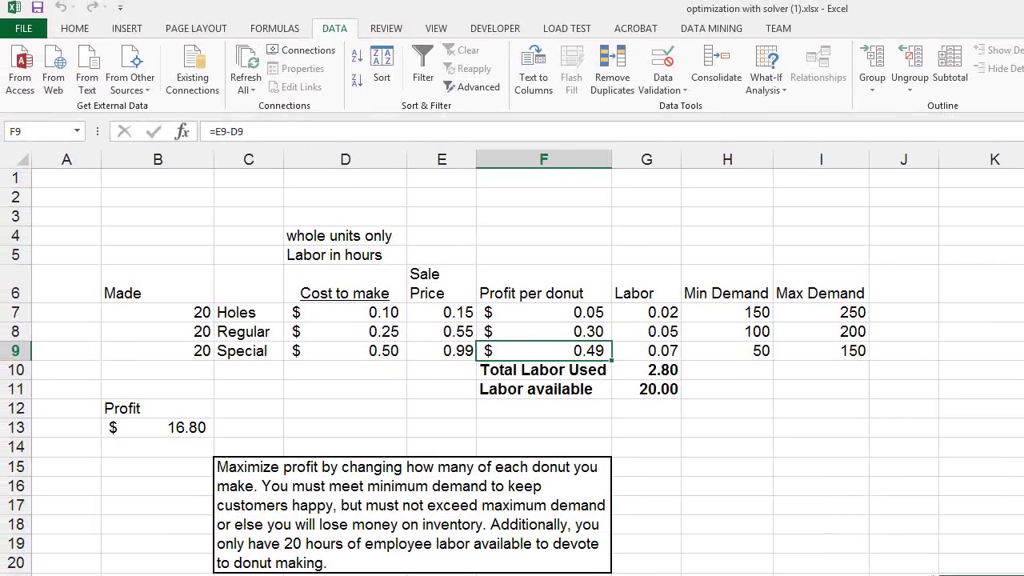
click(450, 251)
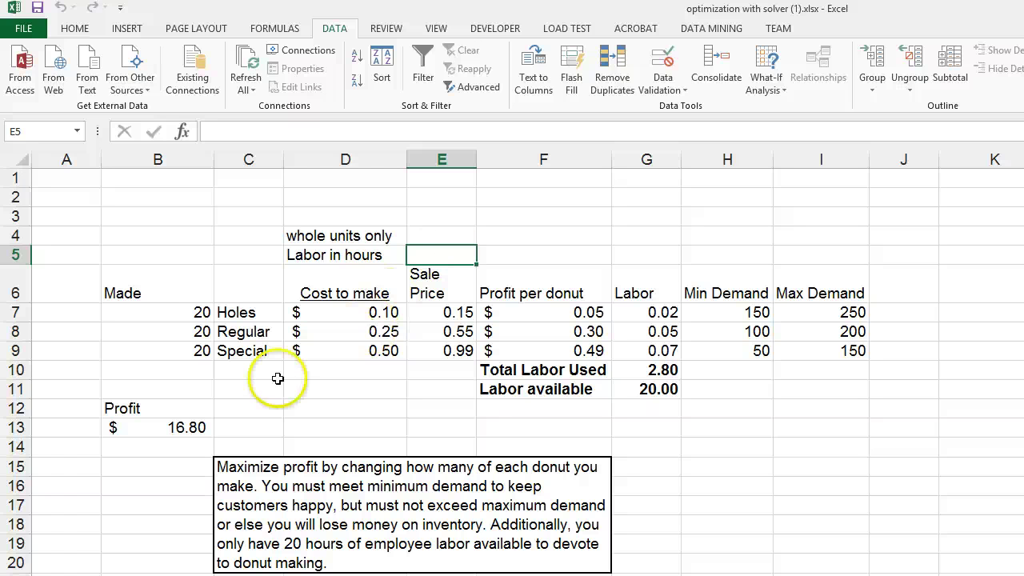
- Inspect the SUMPRODUCT formula in the Profit cell B13 and the ranges it references
click(160, 432)
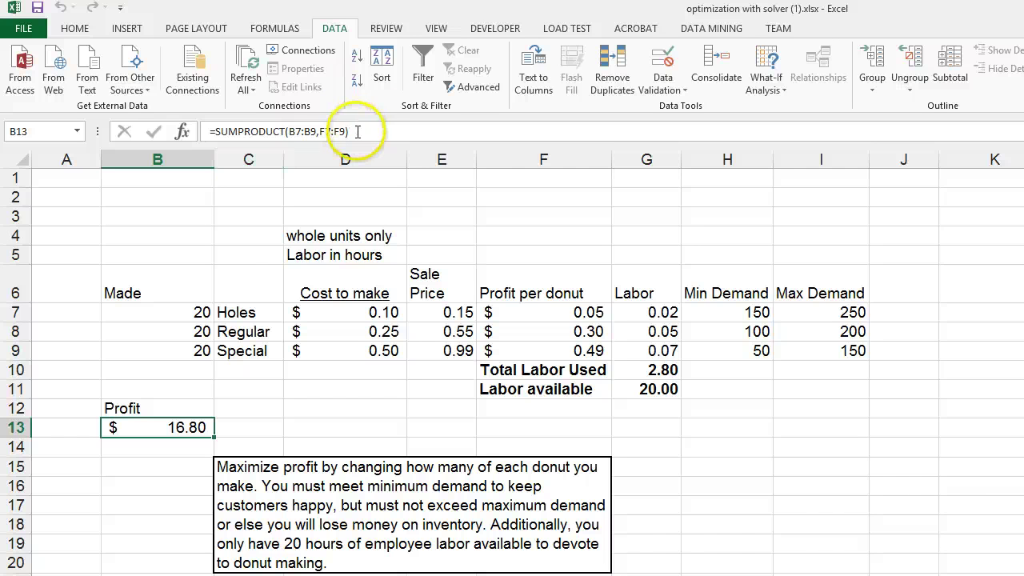
drag(345, 131, 207, 129)
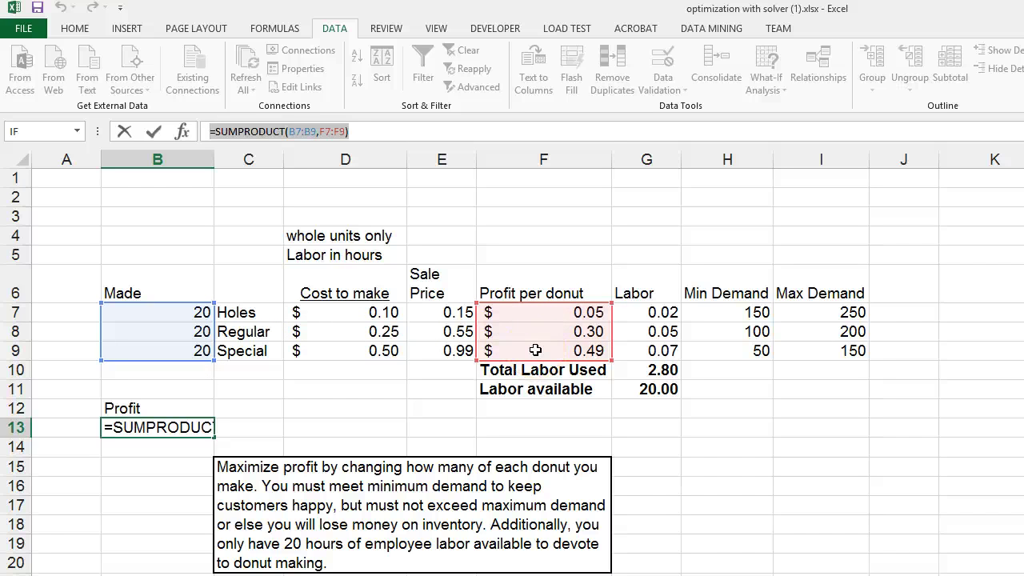
key(Return)
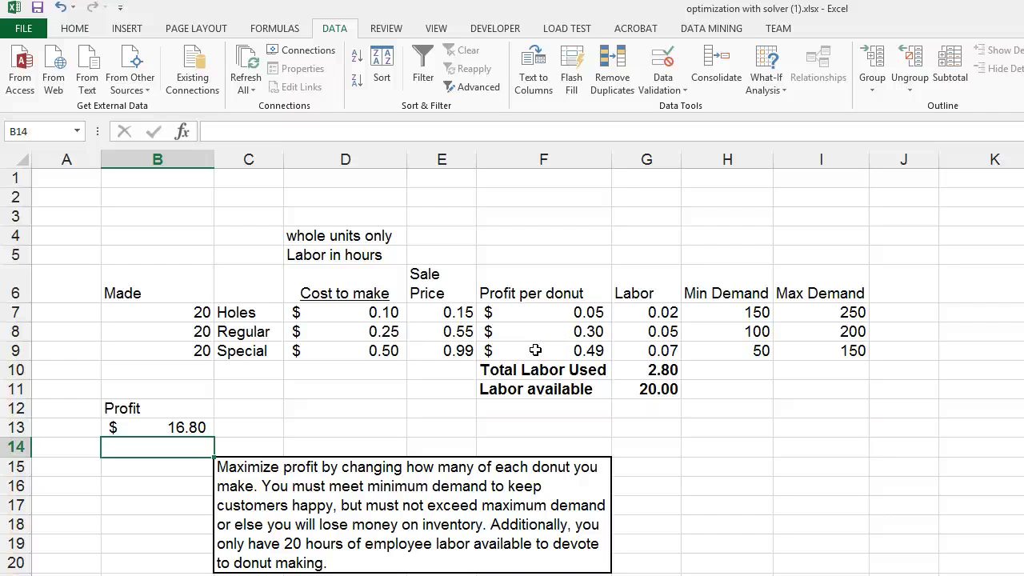
- Examine the made quantities, cost, sale price, profit per donut, available labor and minimum and maximum demand data
drag(140, 312, 175, 346)
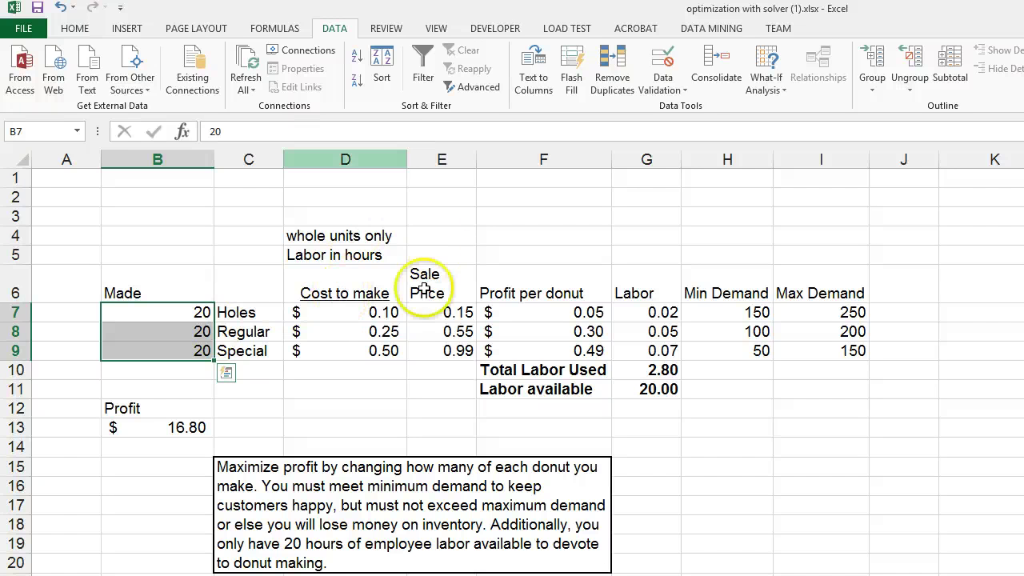
drag(346, 282, 344, 353)
drag(438, 296, 450, 349)
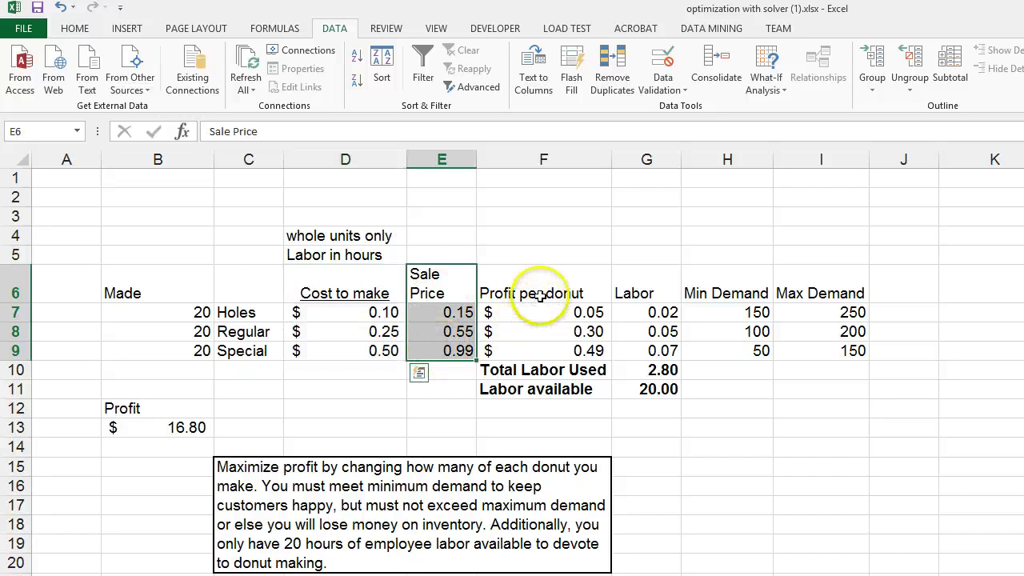
drag(541, 292, 538, 350)
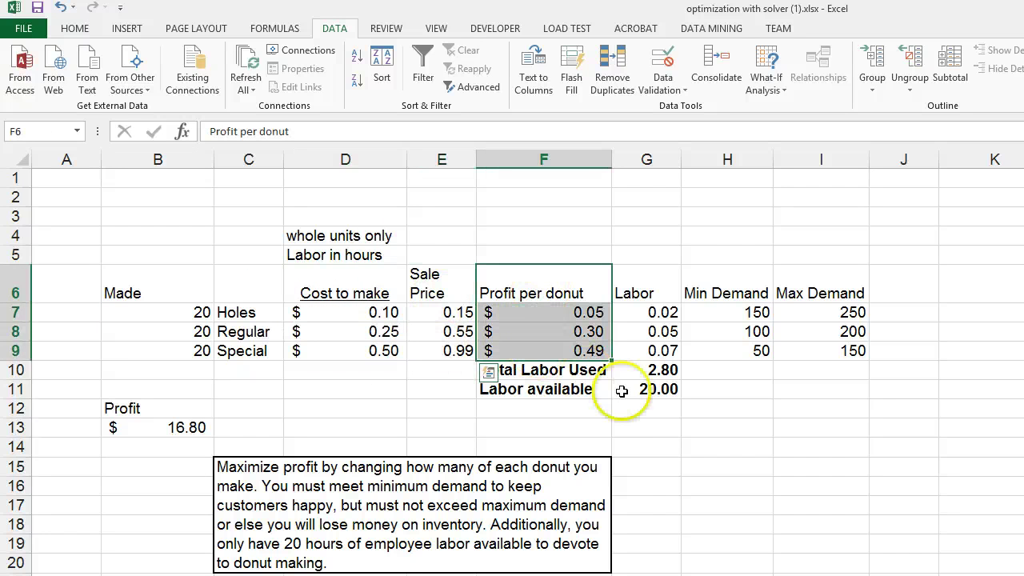
click(654, 389)
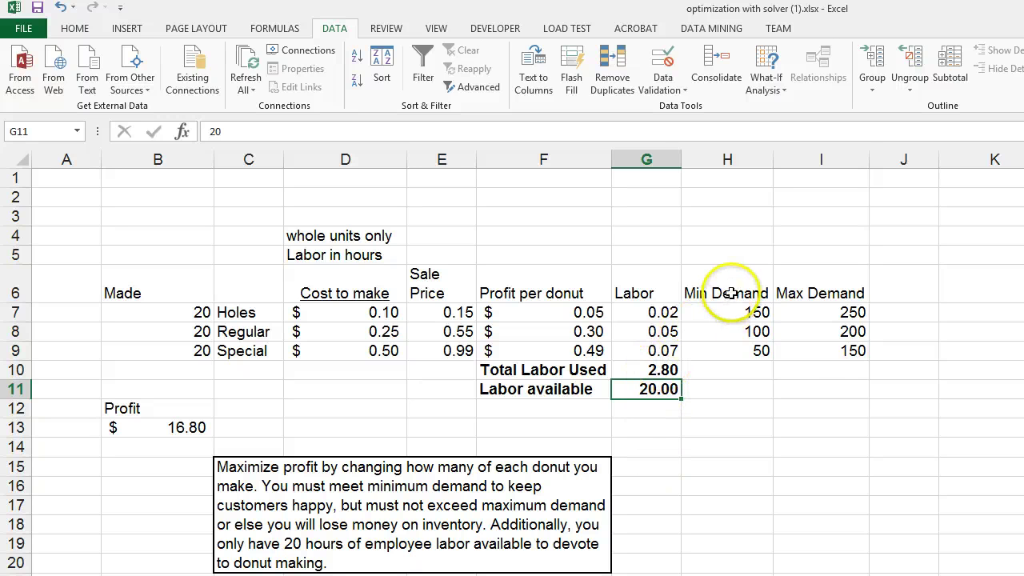
drag(729, 293, 807, 350)
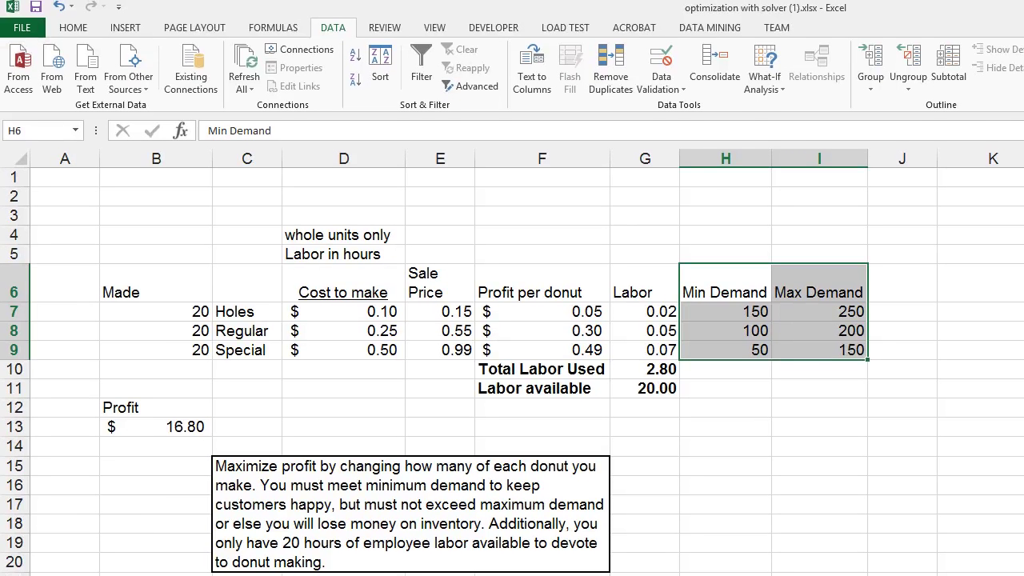
- Make sure the Solver Add-in is enabled among the Excel add-ins
click(21, 30)
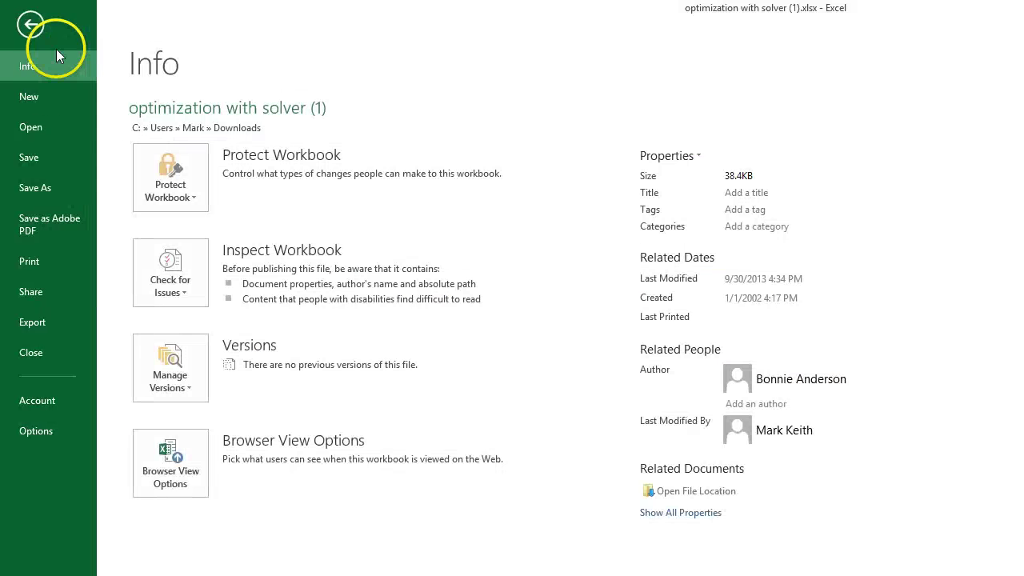
click(36, 431)
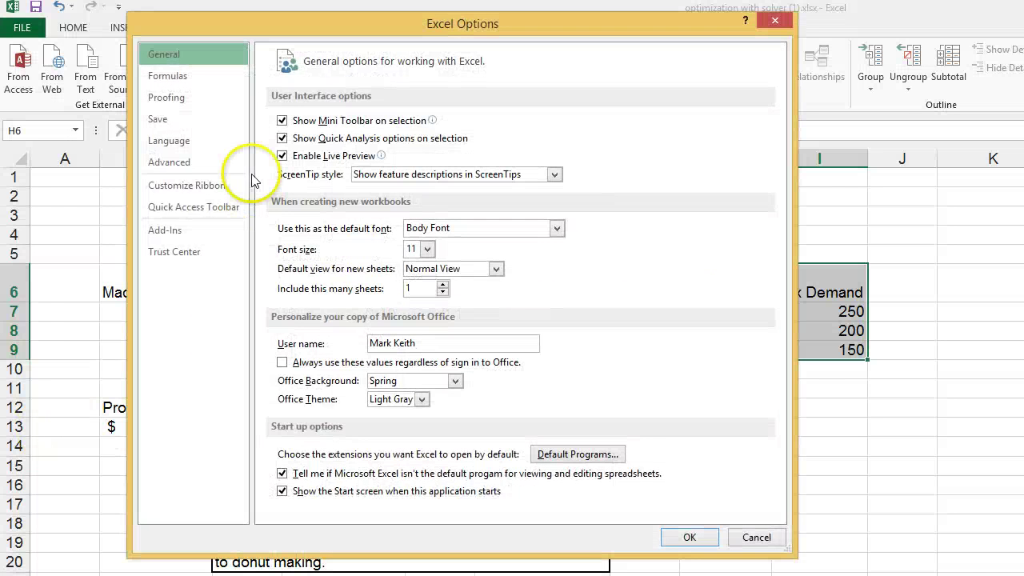
click(216, 230)
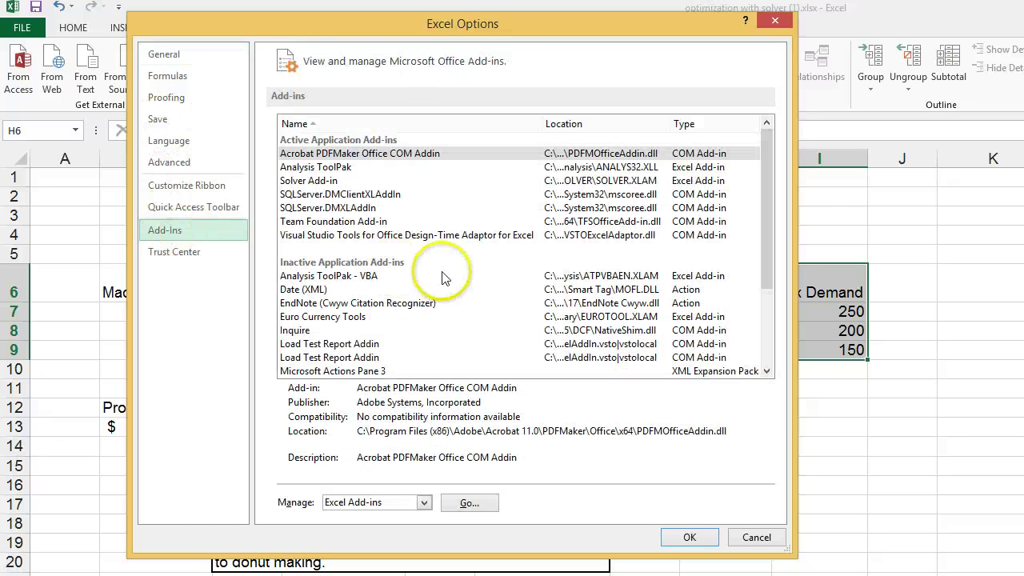
click(468, 504)
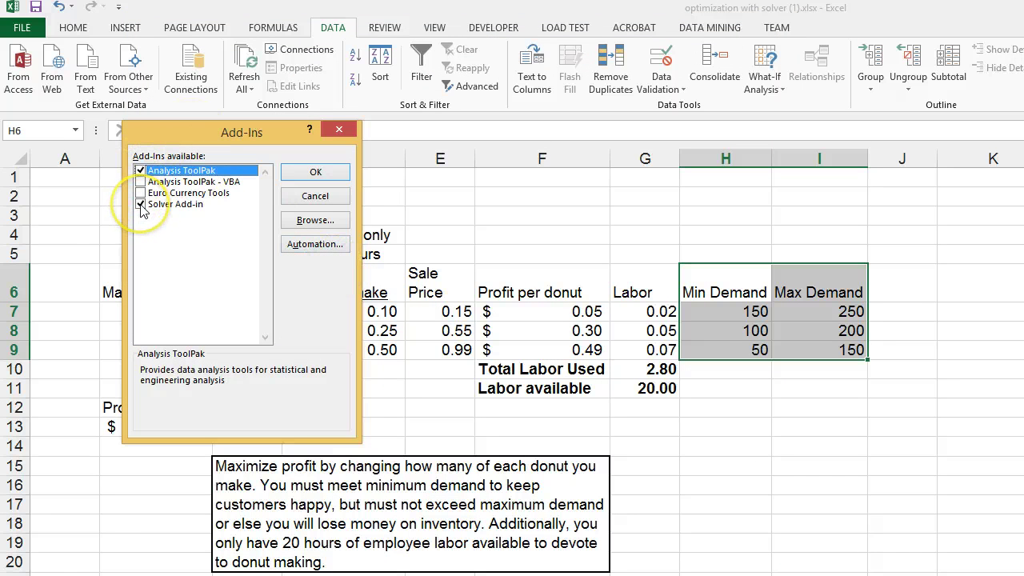
click(315, 172)
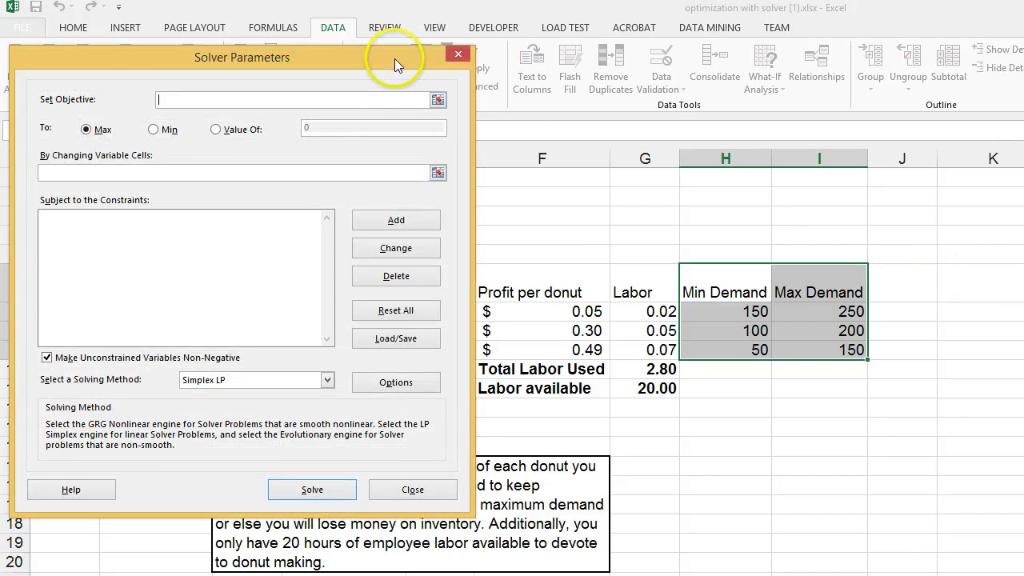
- In Solver, set the objective to maximize the Profit cell B13 by changing the Made quantities B7:B9
drag(394, 59, 925, 28)
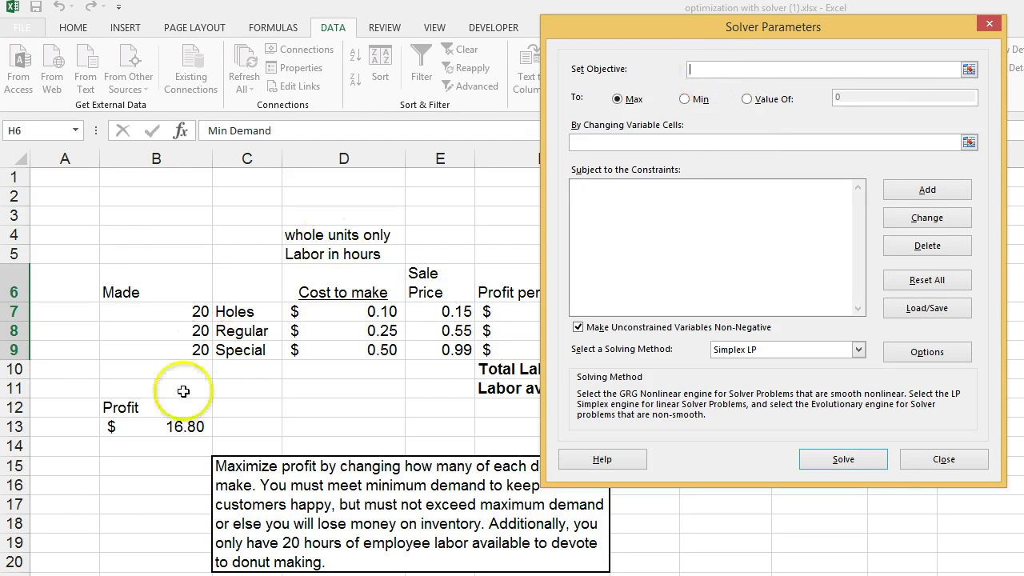
click(179, 423)
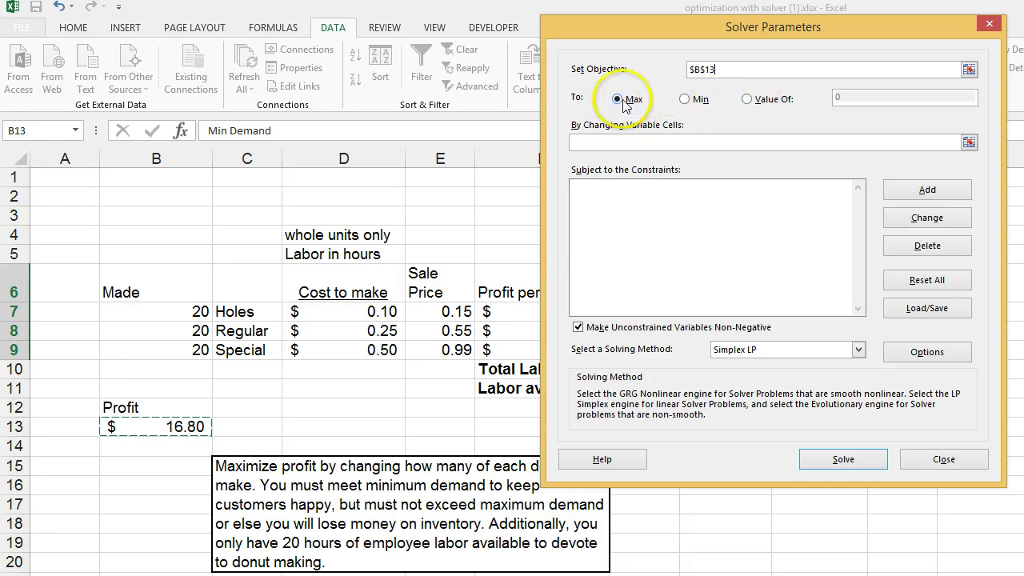
click(747, 99)
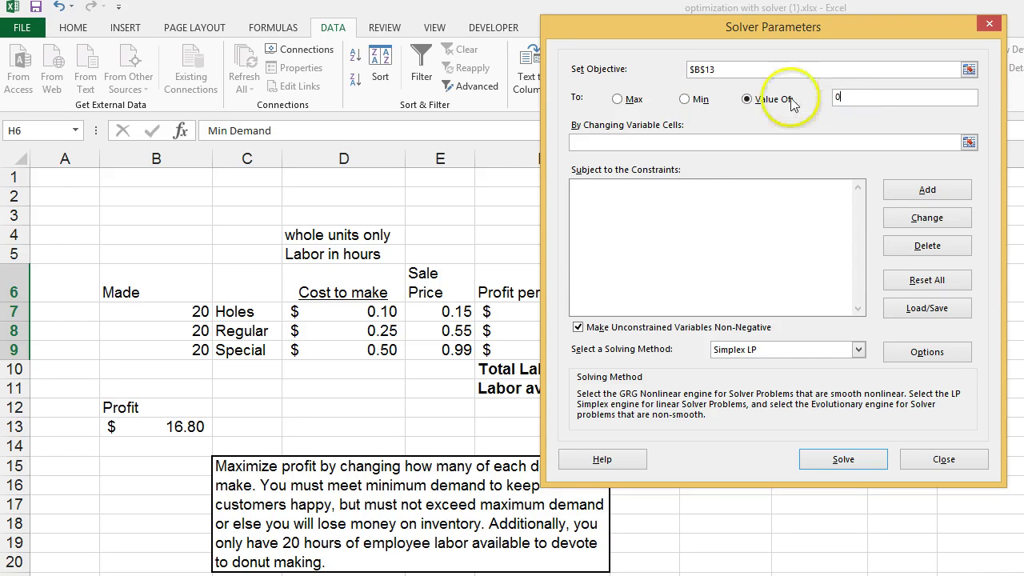
click(631, 102)
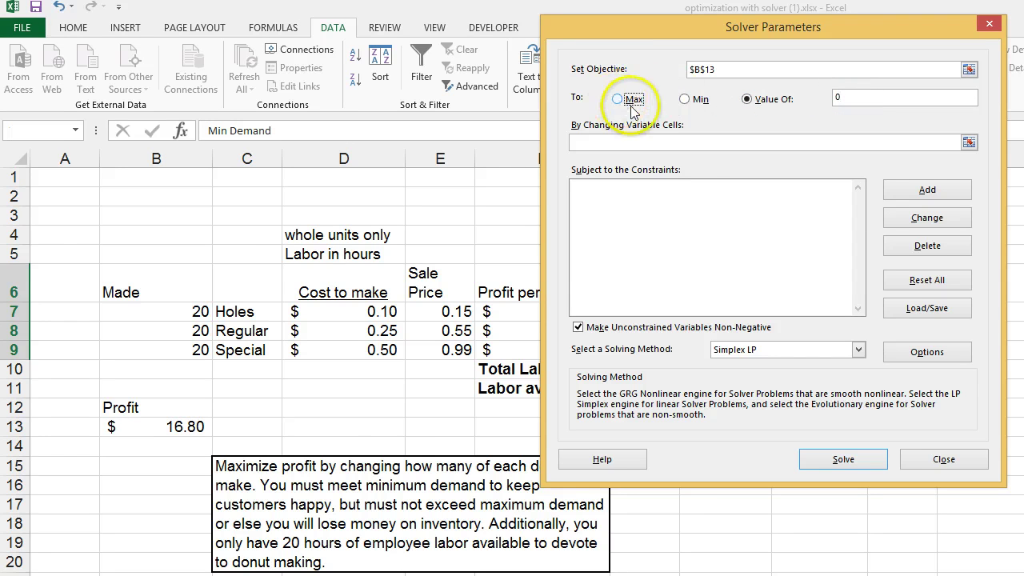
click(678, 141)
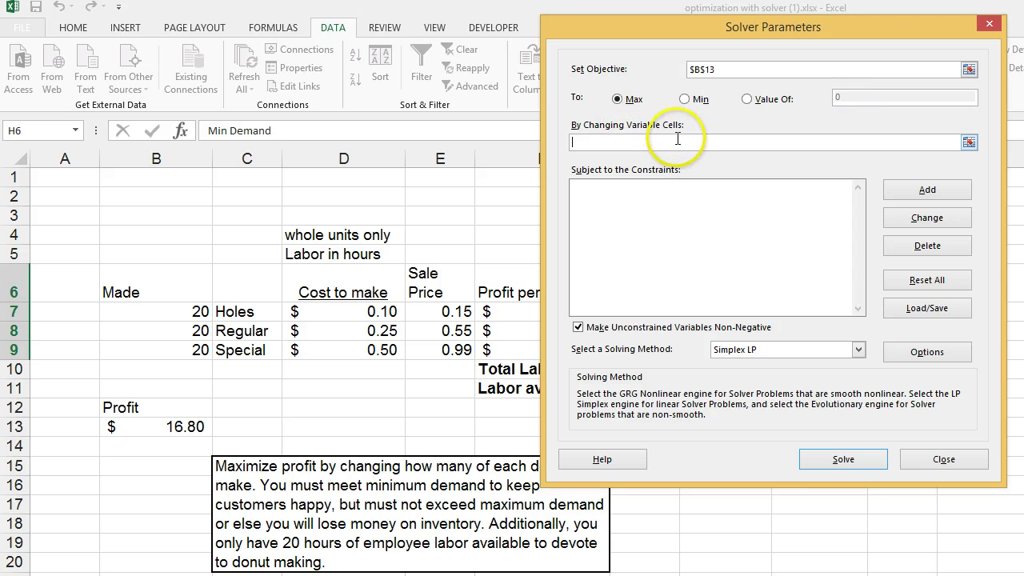
drag(197, 312, 180, 350)
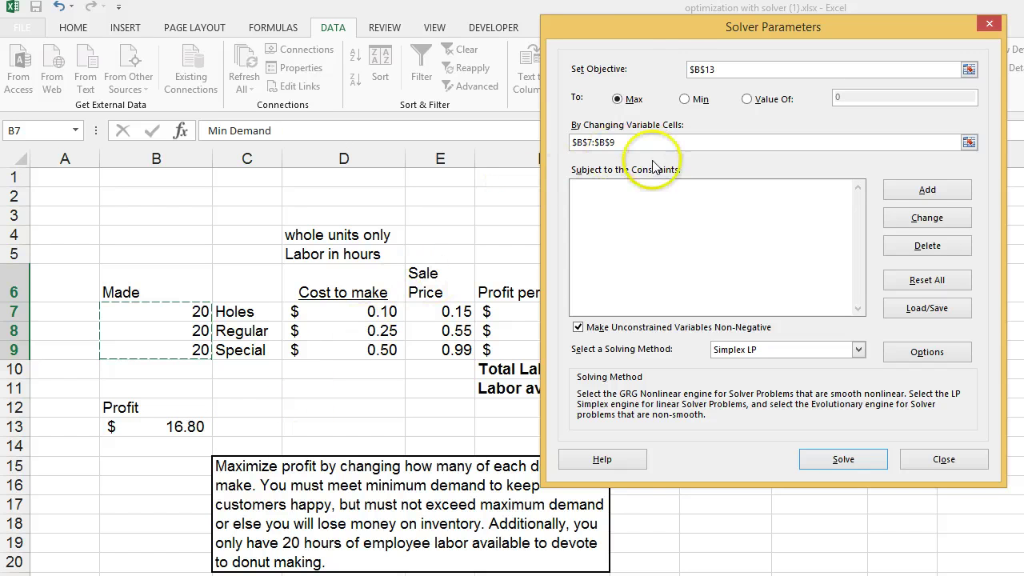
- Solve the model without constraints, keep the Solver solution and return to the Solver parameters
drag(672, 28, 679, 19)
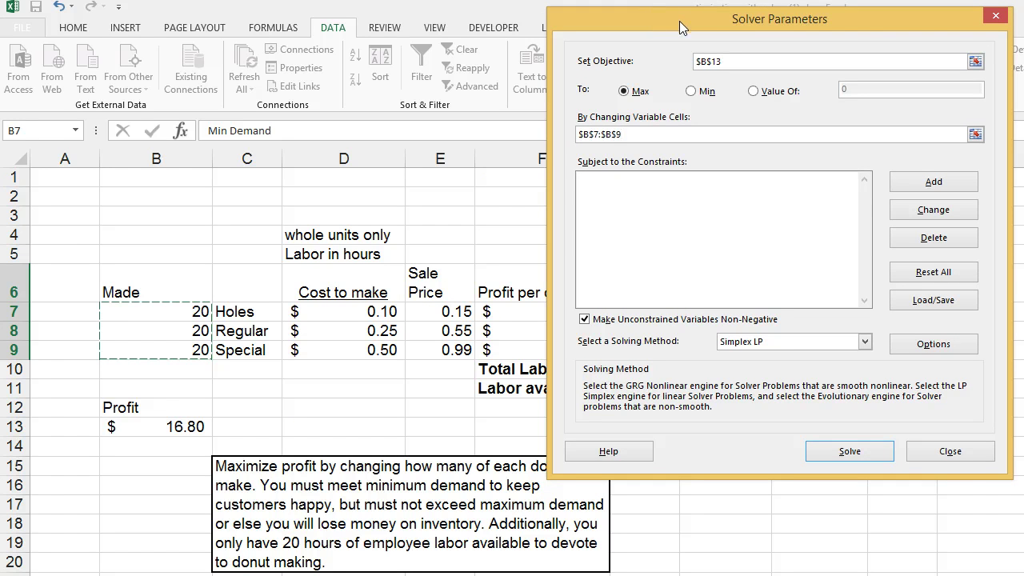
click(851, 453)
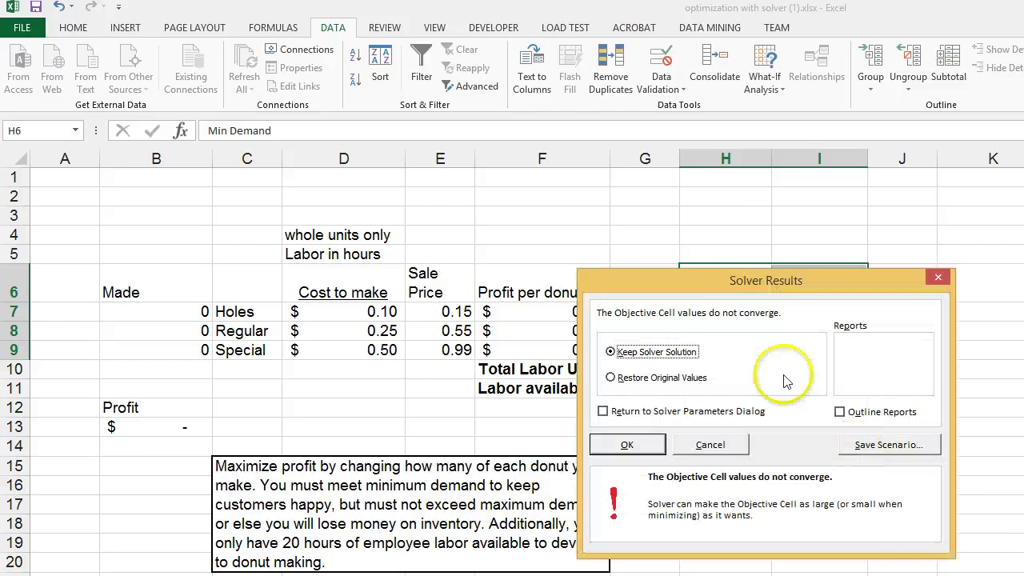
drag(730, 294, 742, 28)
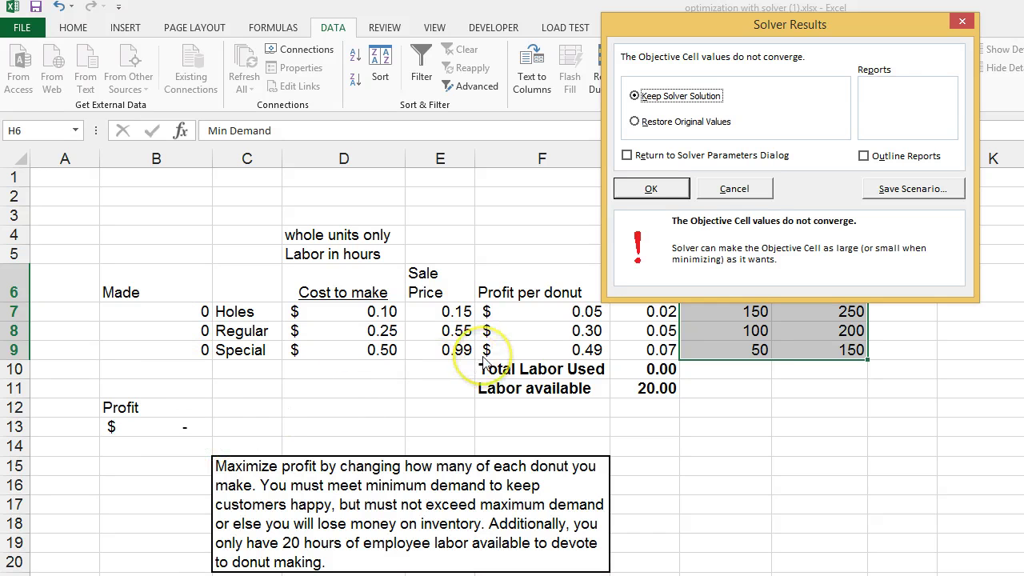
click(627, 157)
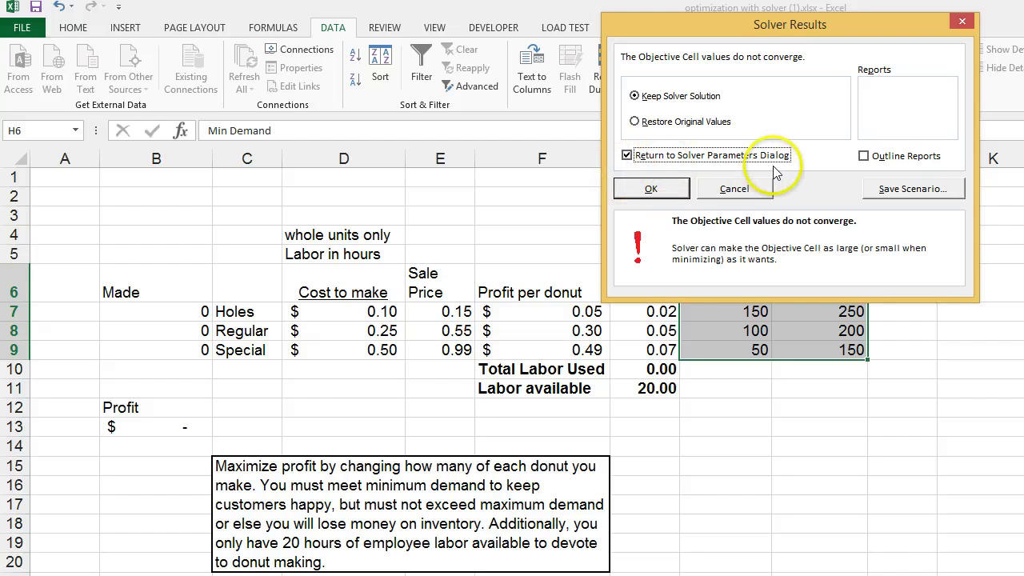
click(650, 191)
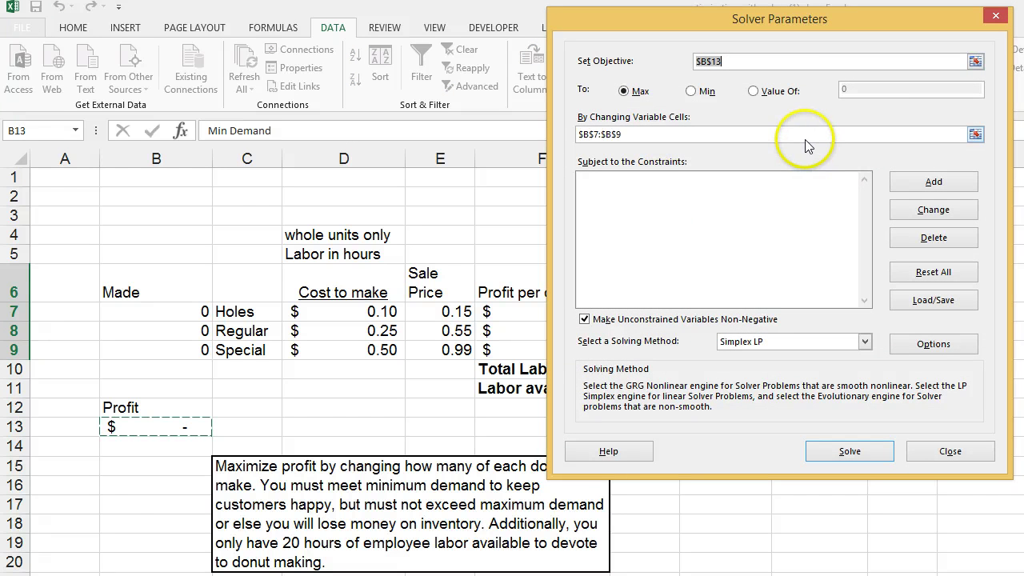
- Add a Solver constraint requiring the Made quantities B7:B9 to be <= the Max Demand values I7:I9
drag(798, 24, 790, 439)
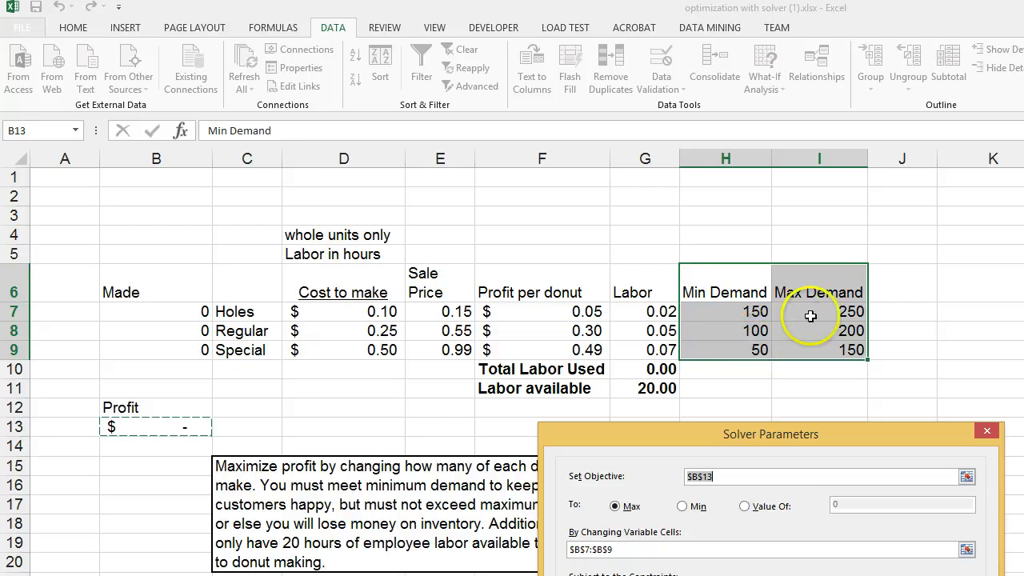
drag(825, 433, 820, 90)
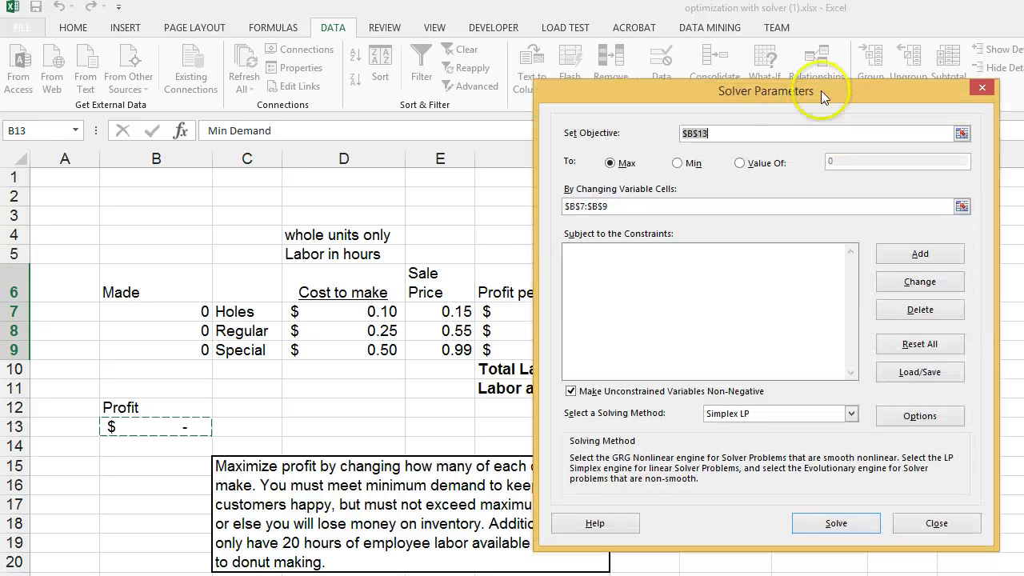
click(920, 255)
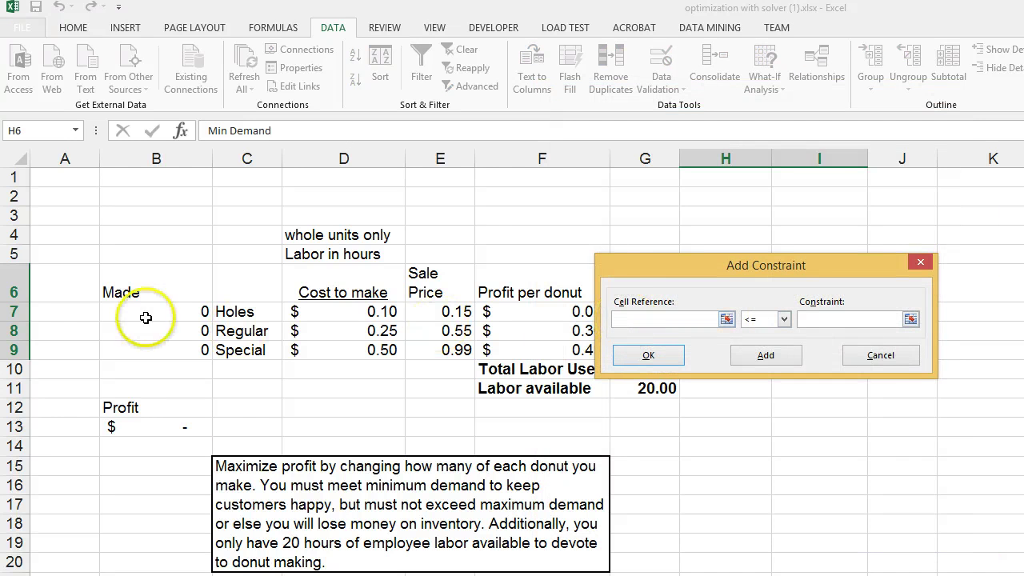
drag(149, 315, 154, 348)
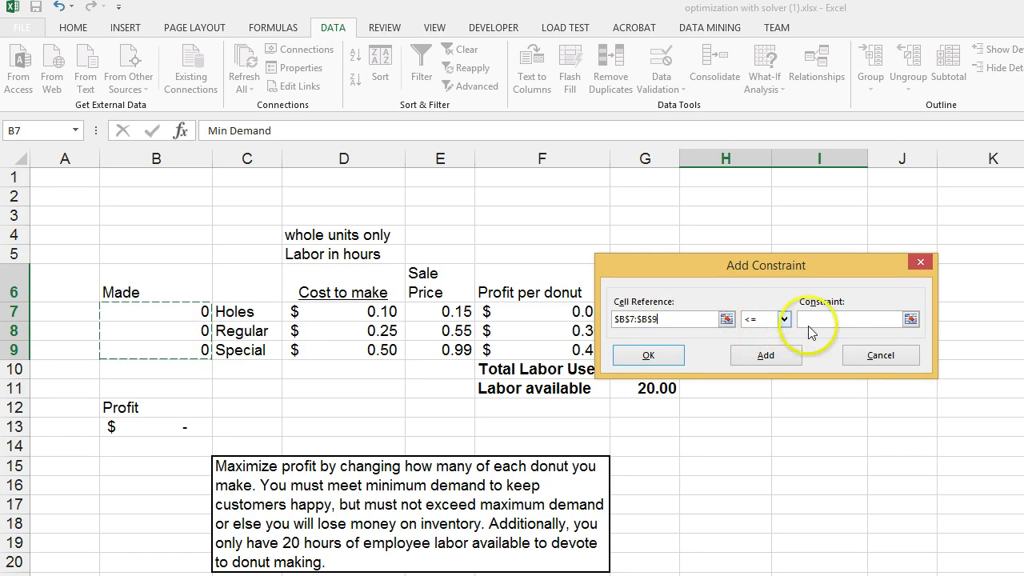
click(911, 320)
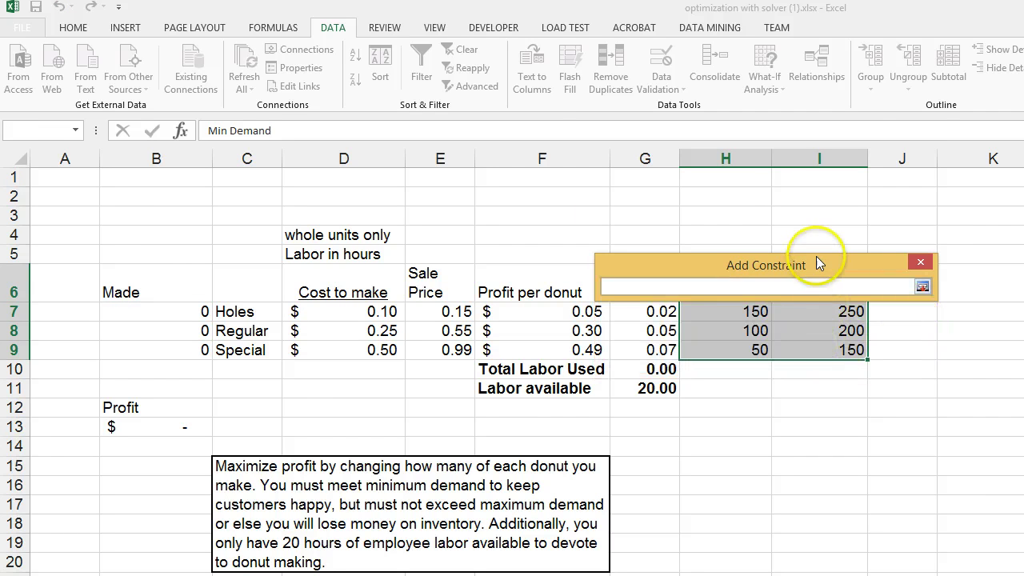
drag(817, 263, 798, 106)
drag(820, 314, 816, 354)
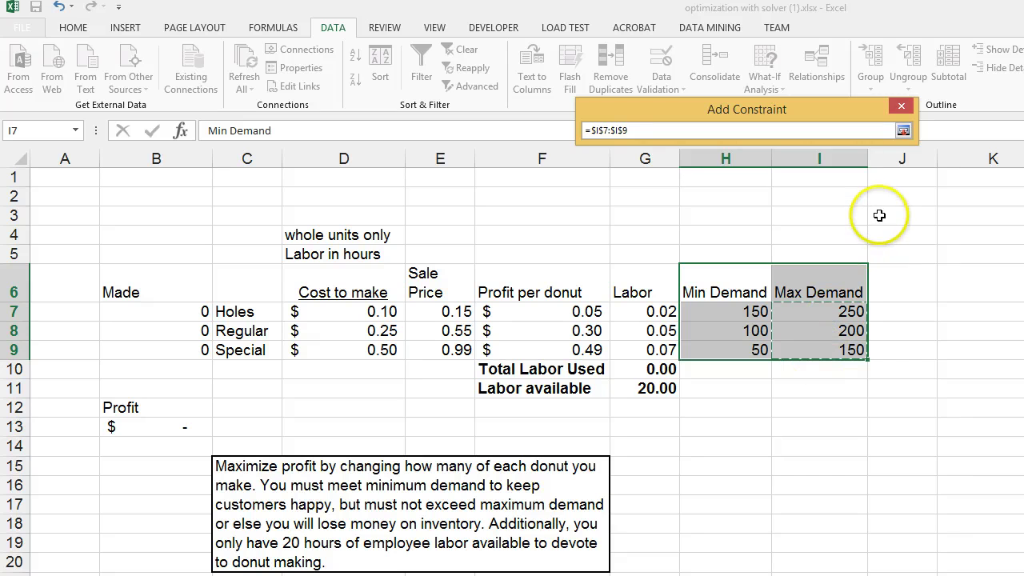
click(903, 131)
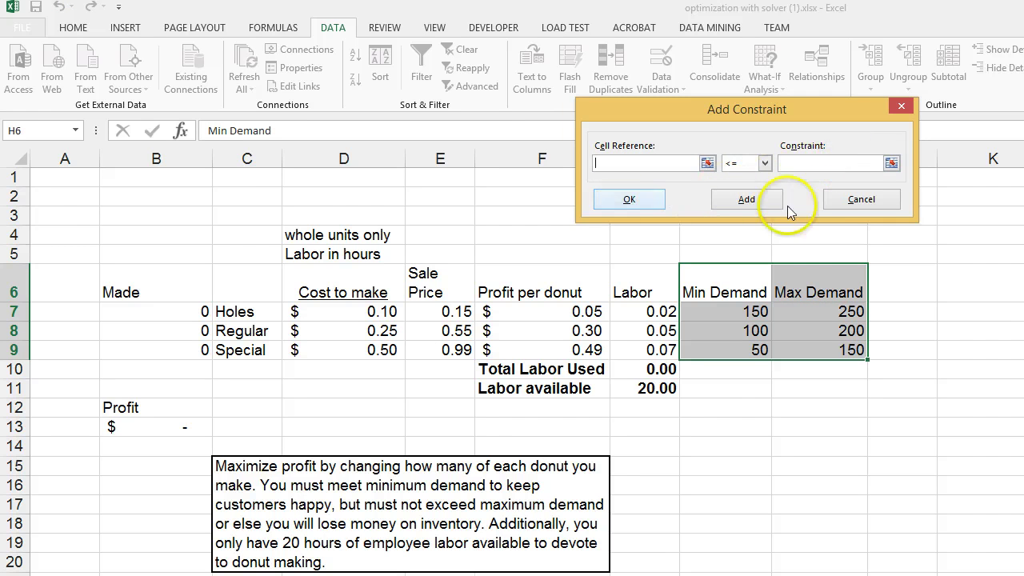
click(857, 200)
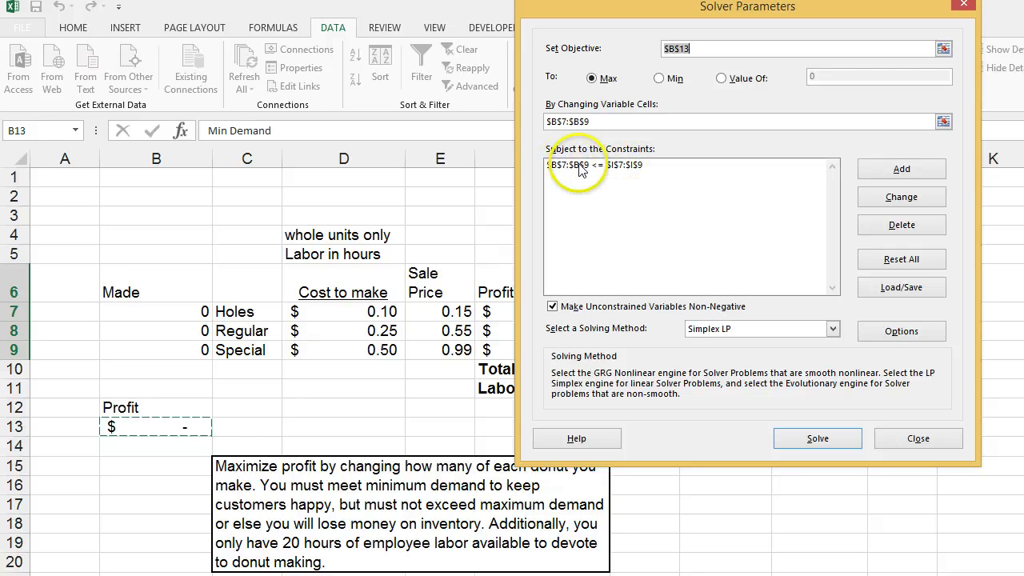
- Add a Solver constraint requiring the Made quantities B7:B9 to be >= the Min Demand values H7:H9
click(901, 169)
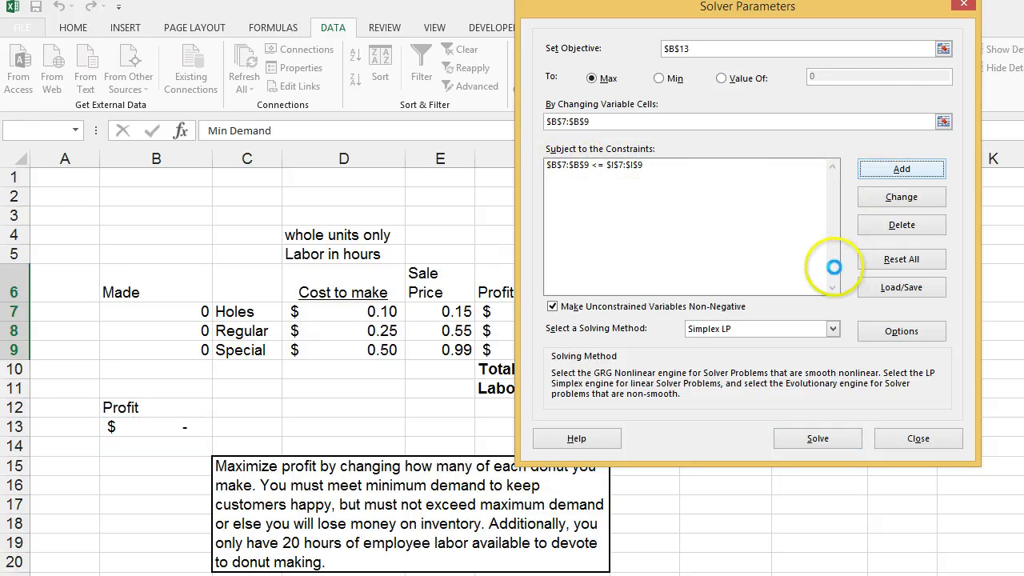
drag(756, 180, 750, 112)
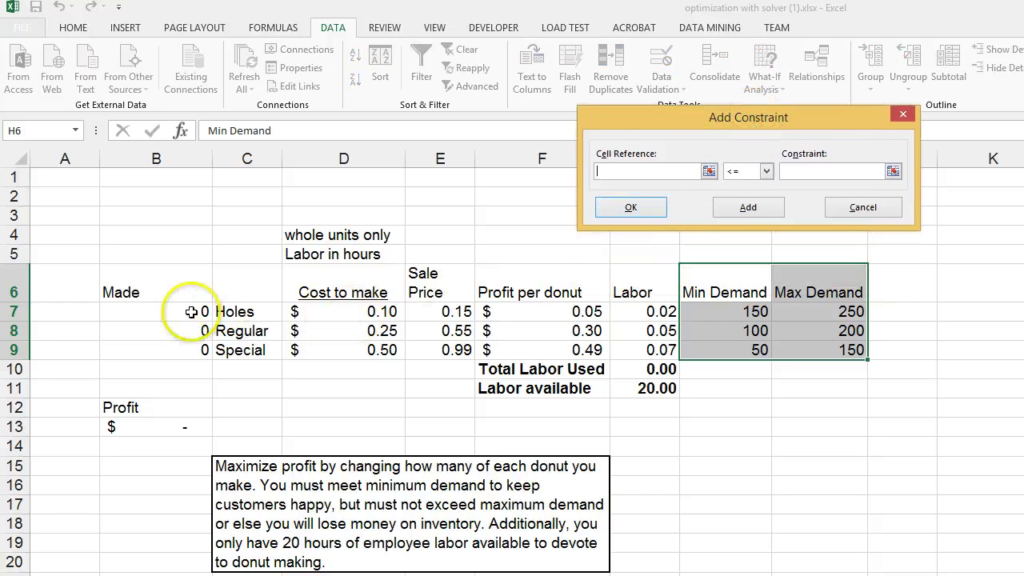
drag(185, 314, 194, 347)
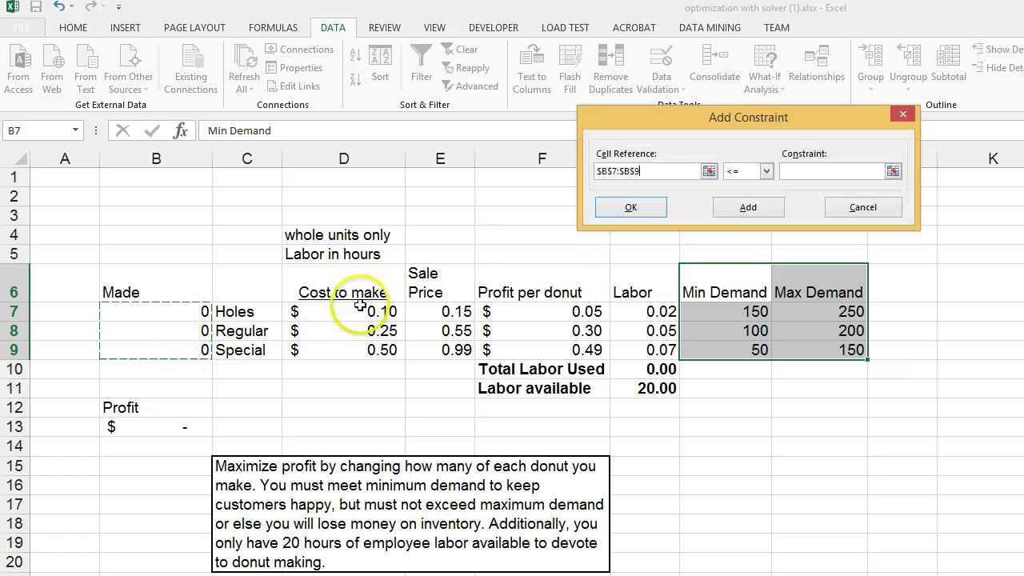
click(765, 171)
click(731, 207)
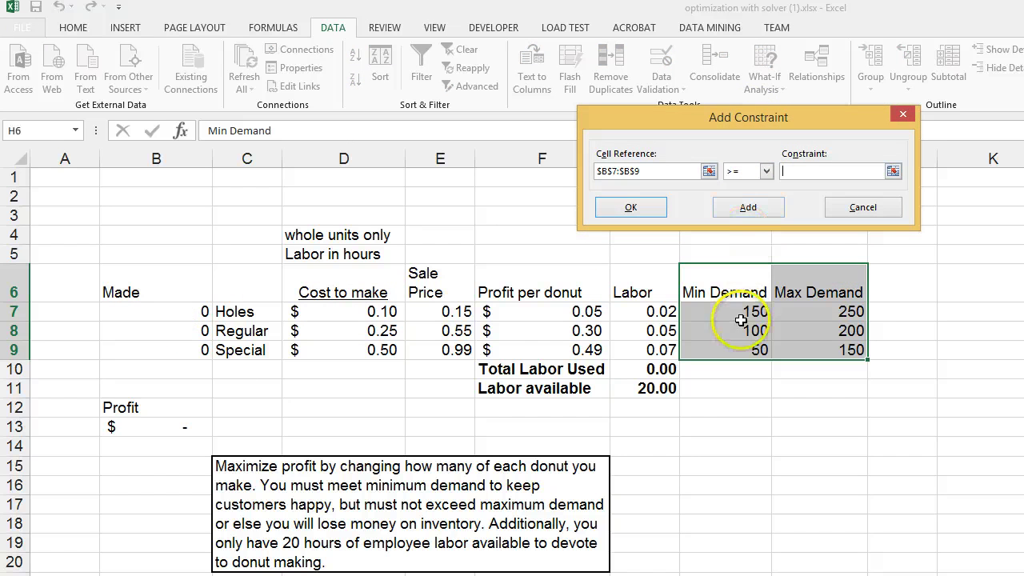
drag(742, 317, 738, 351)
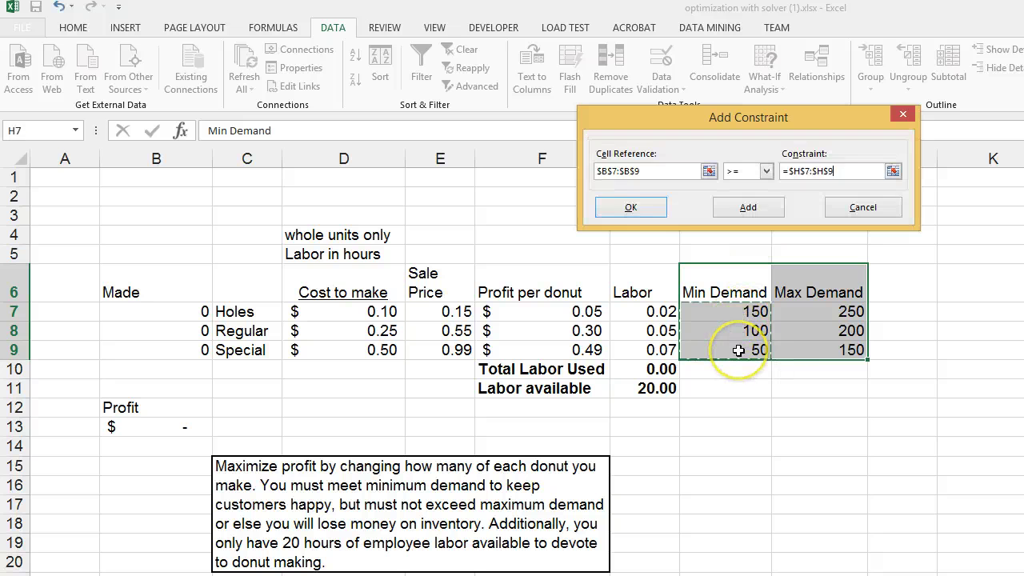
click(636, 207)
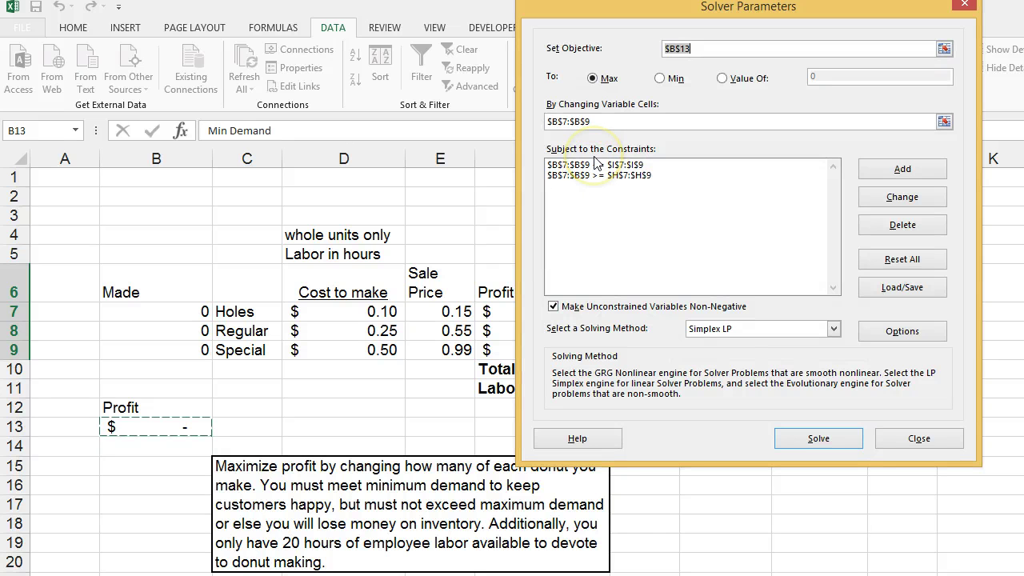
- Solve the model with only the demand constraints, keep the Solver solution and return to the Solver parameters
click(818, 439)
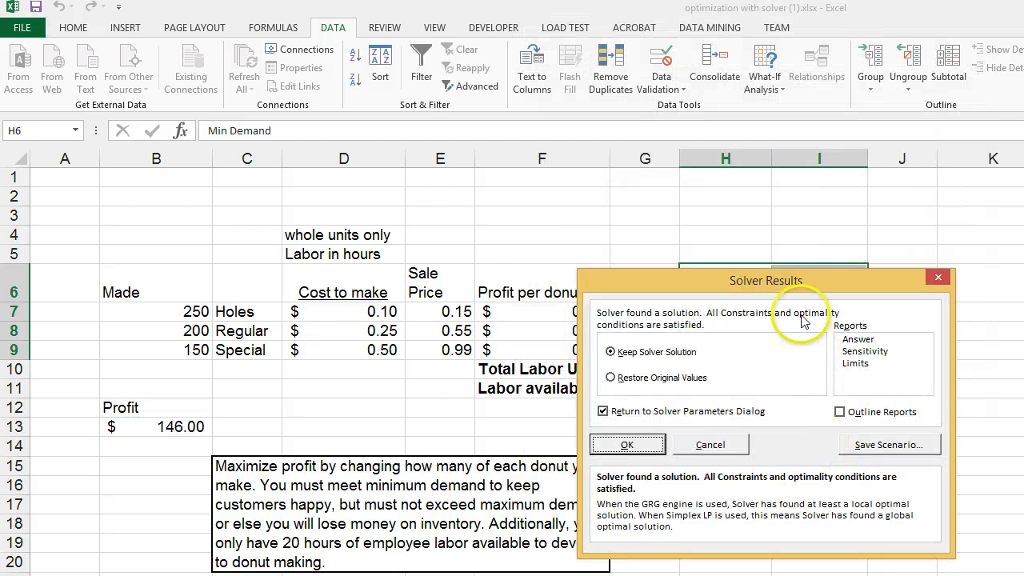
drag(798, 284, 823, 41)
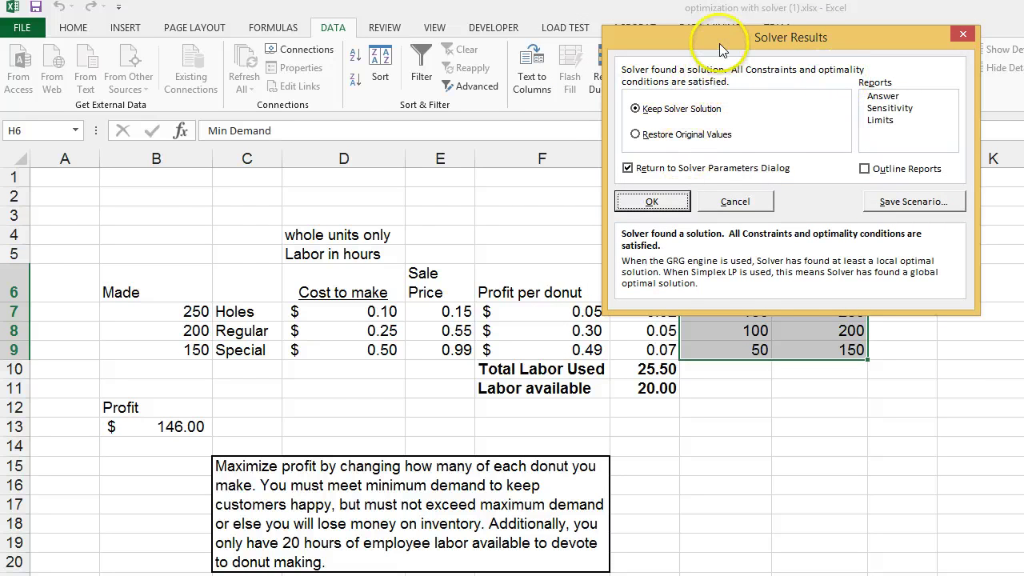
drag(719, 43, 738, 10)
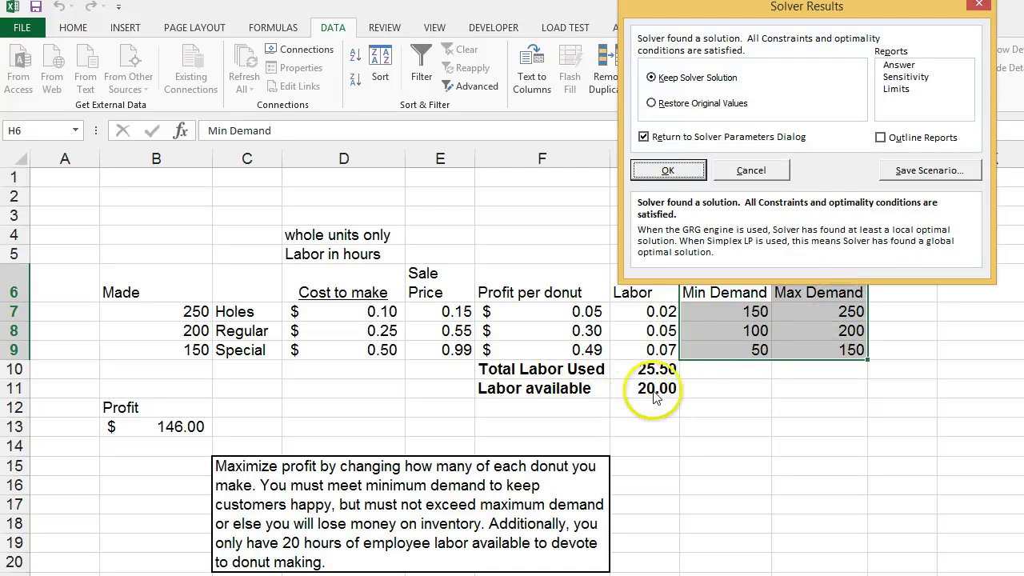
click(667, 169)
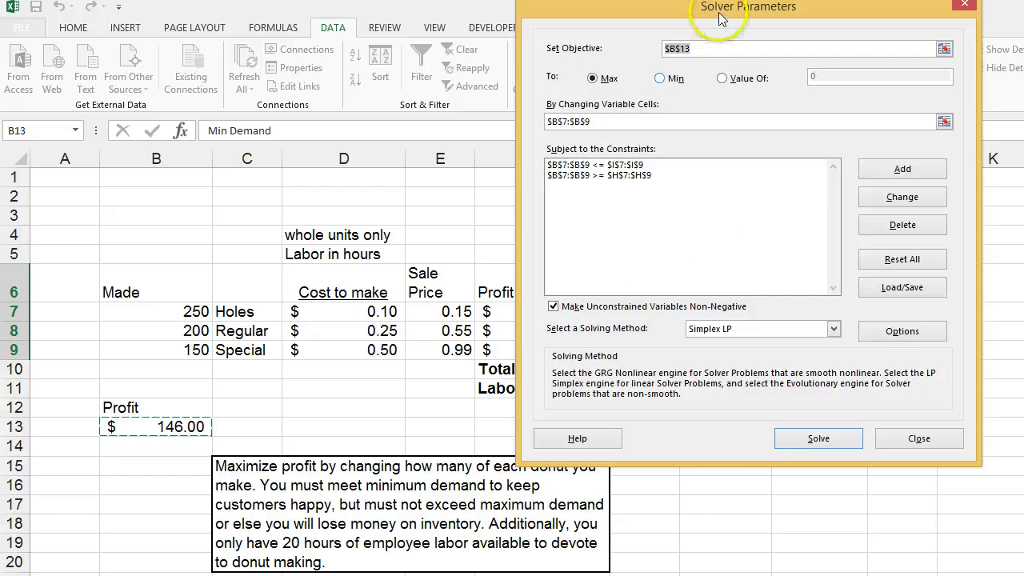
- Add a Solver constraint requiring Total Labor Used in G10 to be <= Labor available in G11
drag(724, 10, 753, 20)
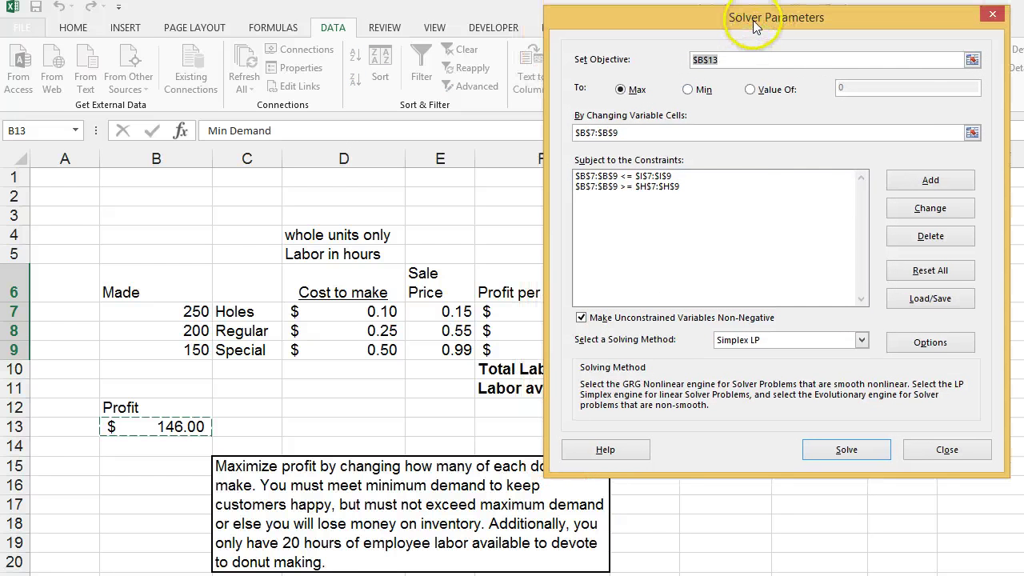
click(928, 180)
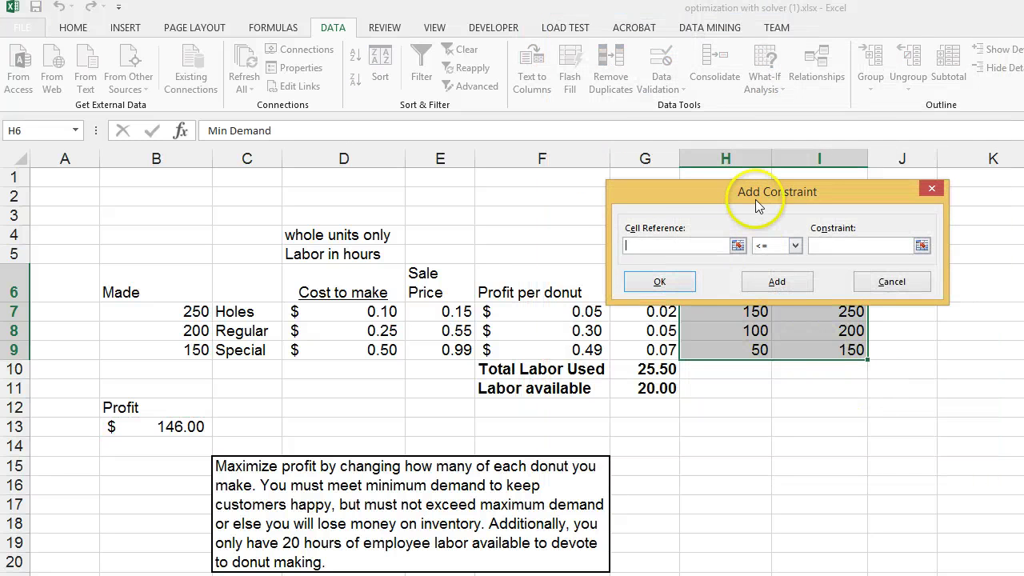
drag(755, 195, 753, 112)
click(654, 369)
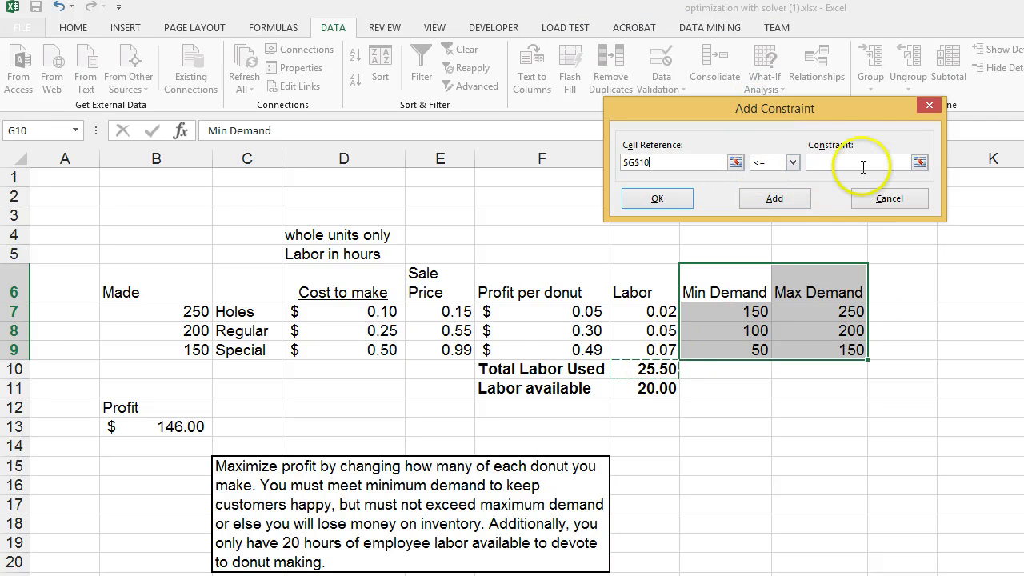
click(656, 389)
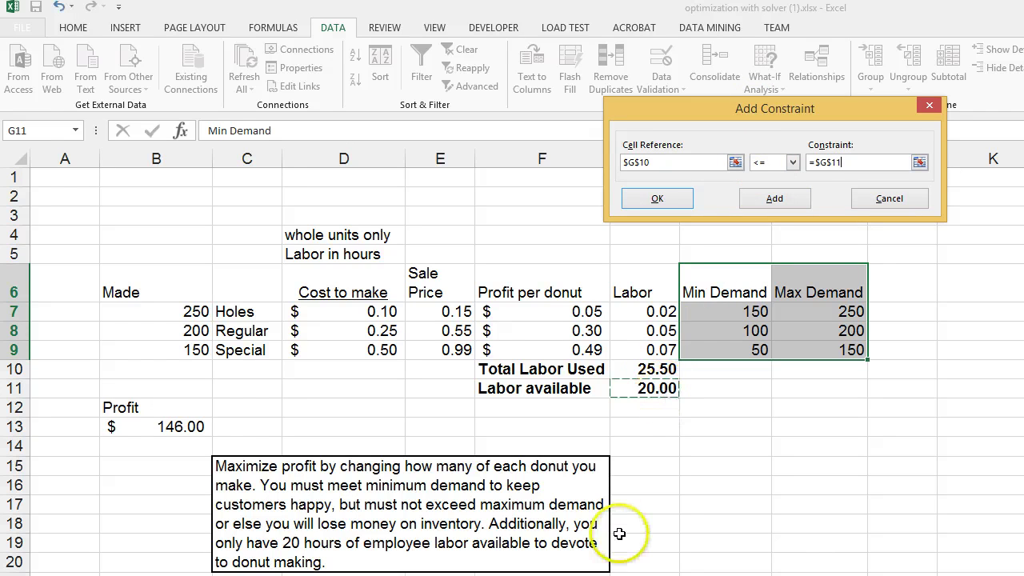
click(684, 197)
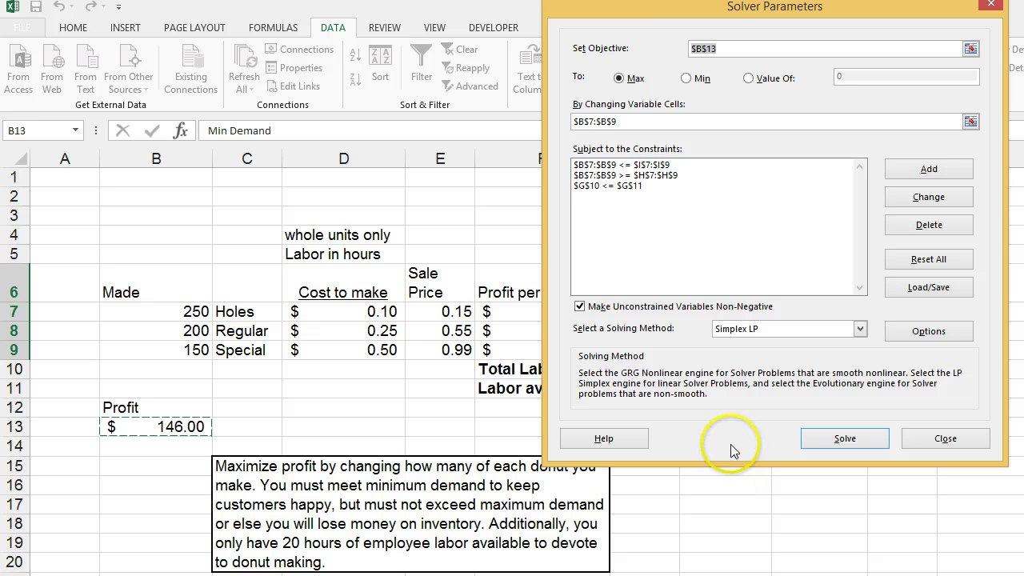
- Review the available solving methods, trying GRG Nonlinear and reselecting Simplex LP
click(861, 329)
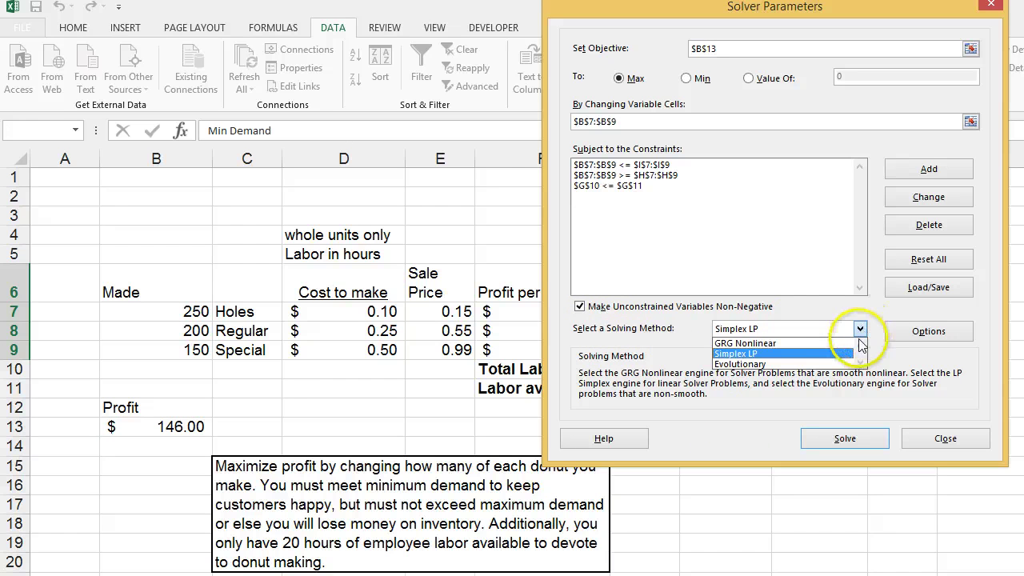
click(827, 354)
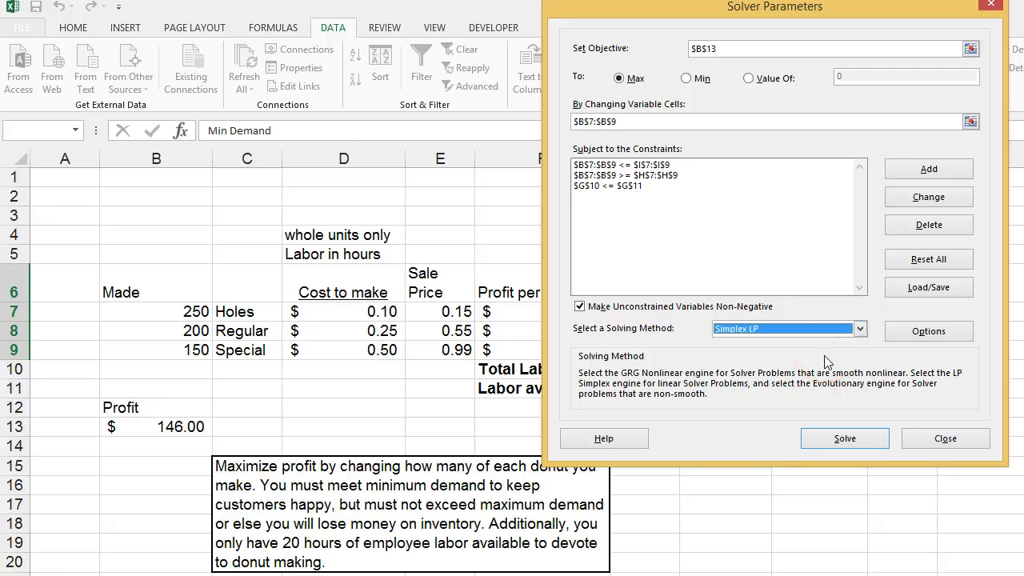
click(859, 330)
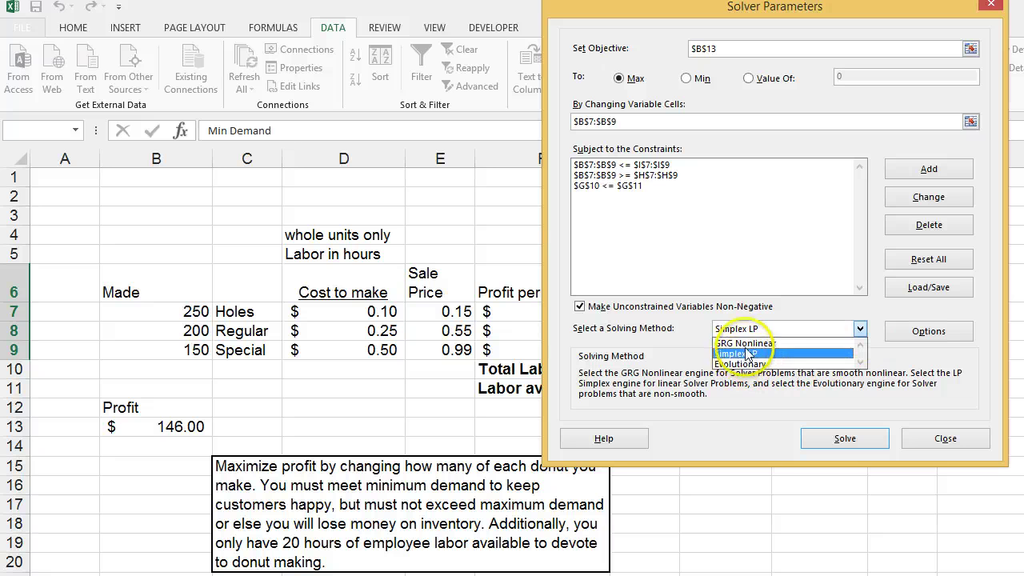
click(743, 343)
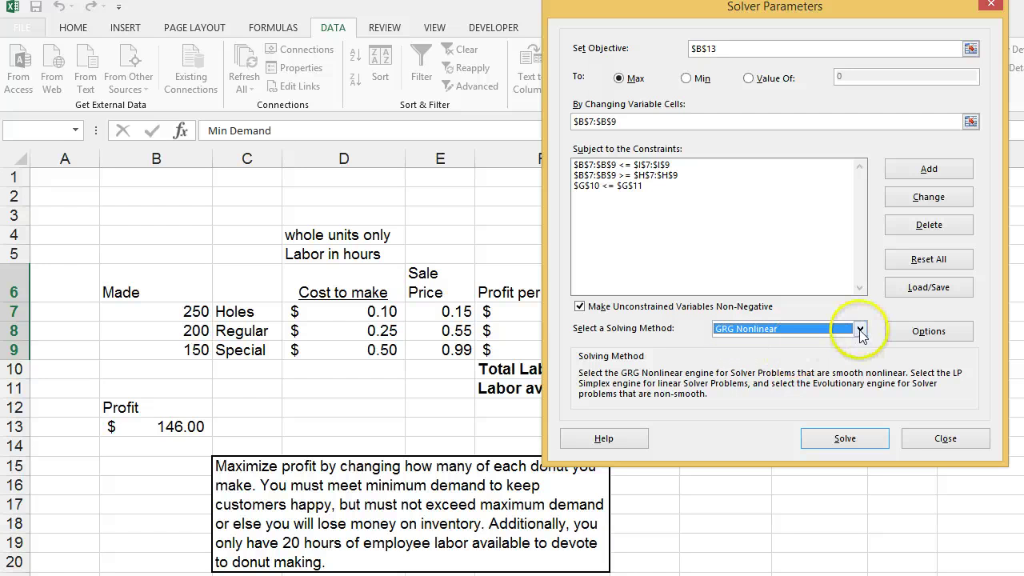
click(860, 329)
click(774, 352)
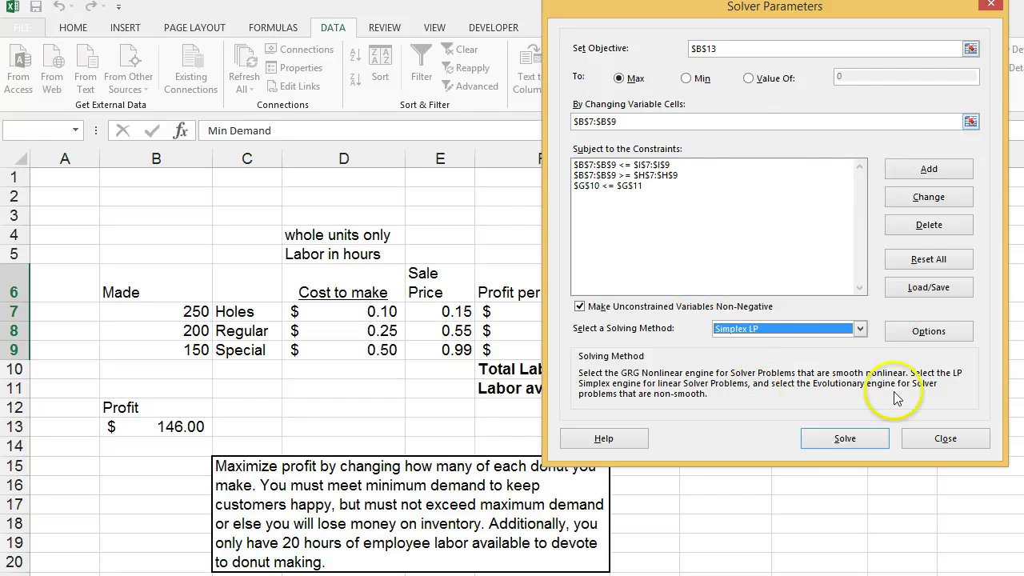
- Turn off Ignore Integer Constraints in the Solver options and accept the change
click(925, 328)
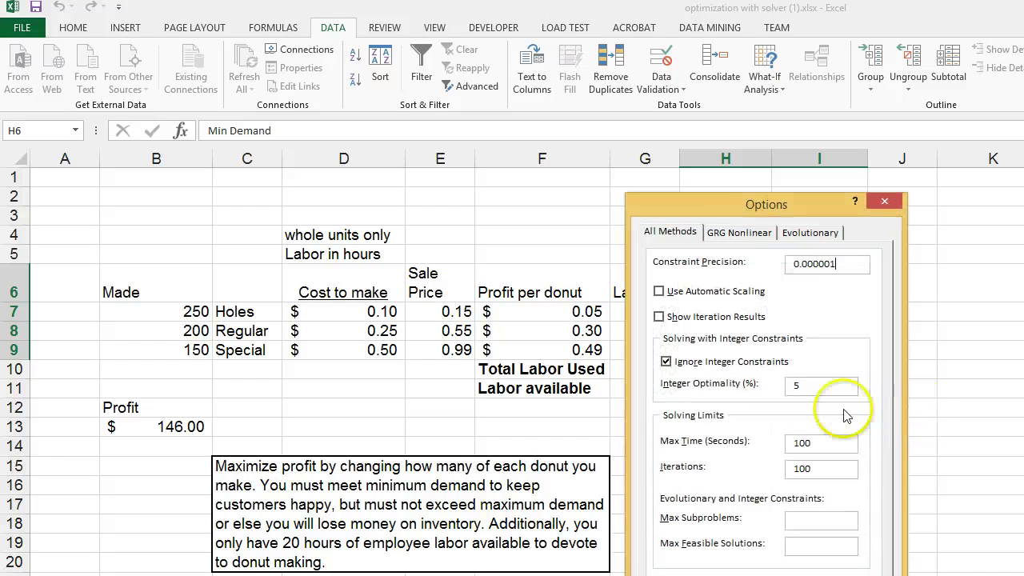
drag(735, 206, 739, 77)
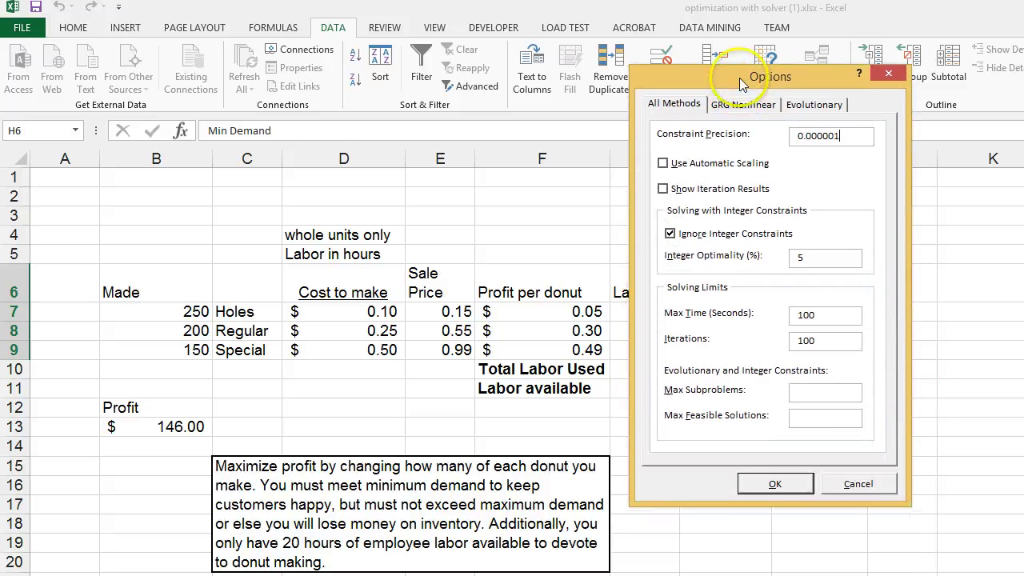
click(670, 234)
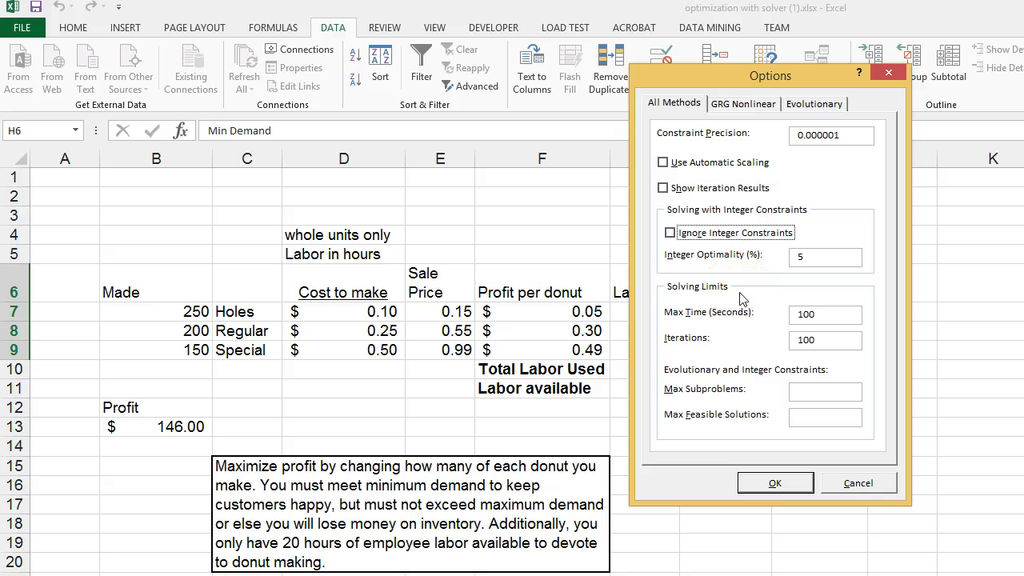
click(780, 483)
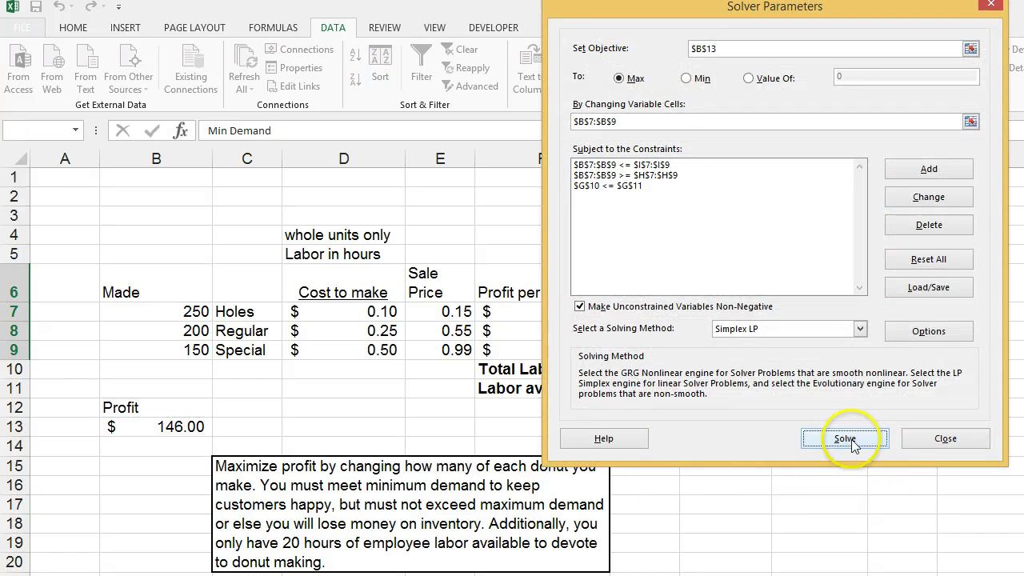
- Solve the model with the demand and labor constraints, keep the Solver solution, and review the Made quantities B7:B9 and Profit in B13
click(850, 440)
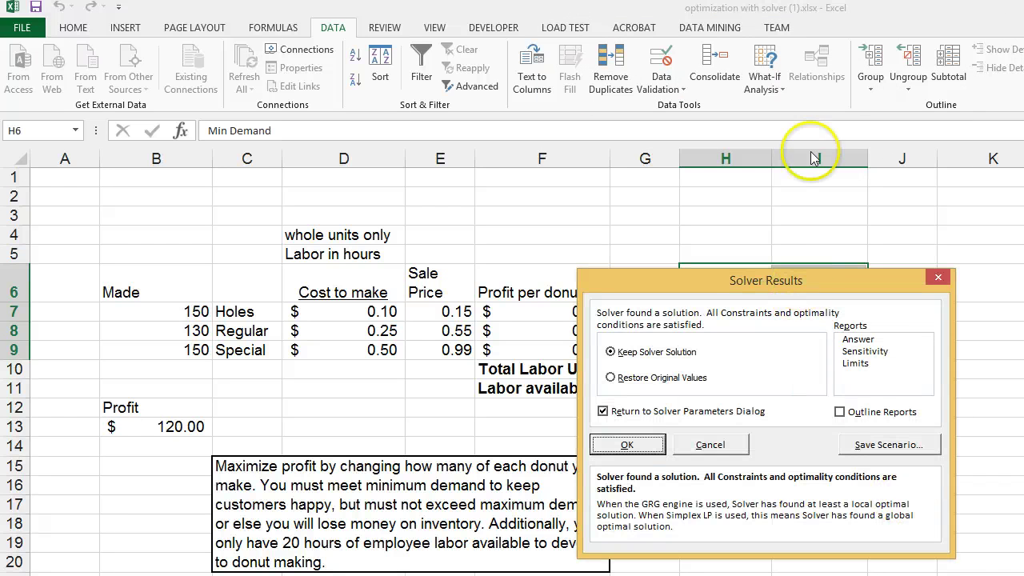
drag(800, 281, 836, 29)
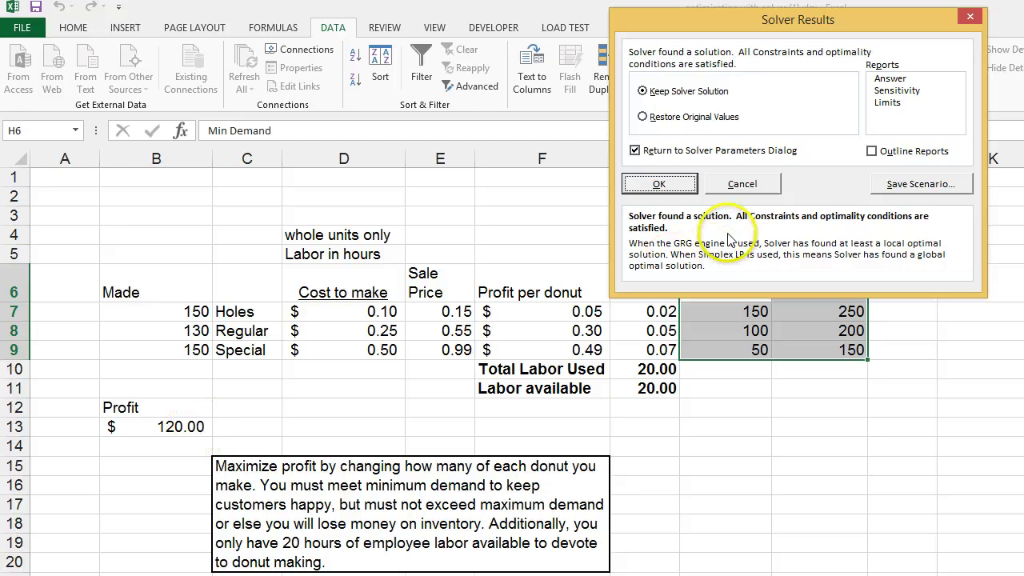
click(678, 185)
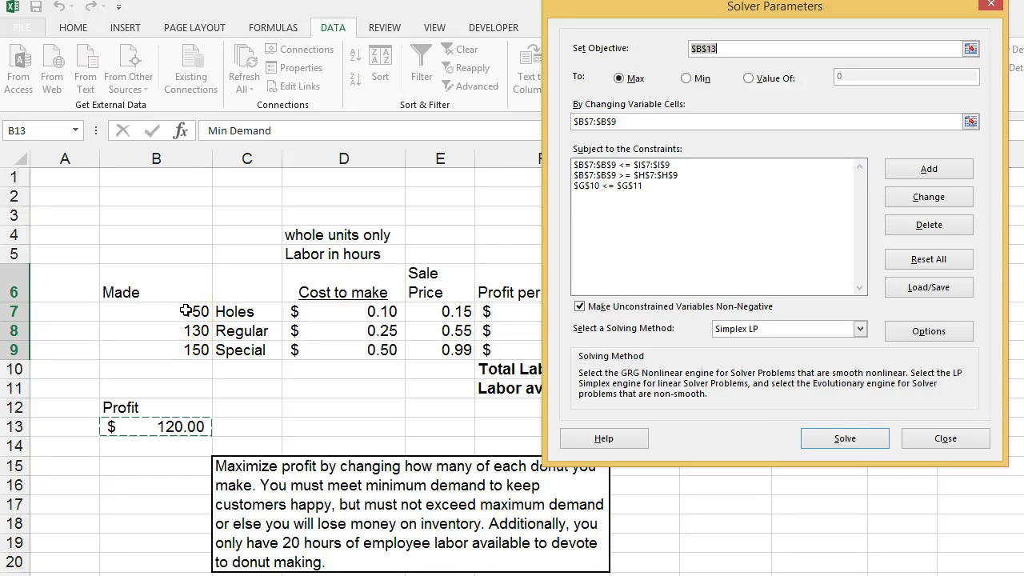
click(939, 442)
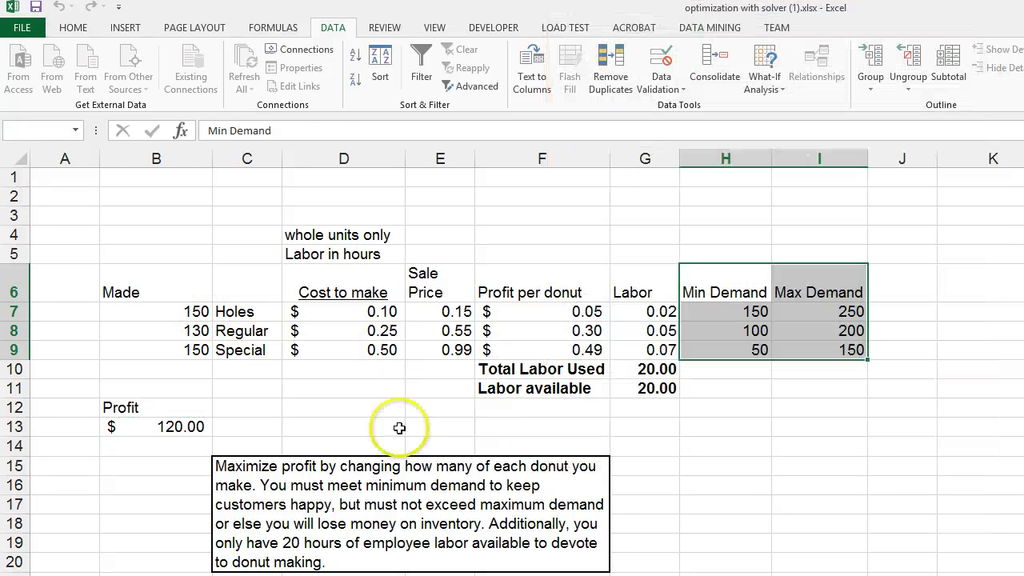
click(184, 425)
drag(179, 311, 176, 335)
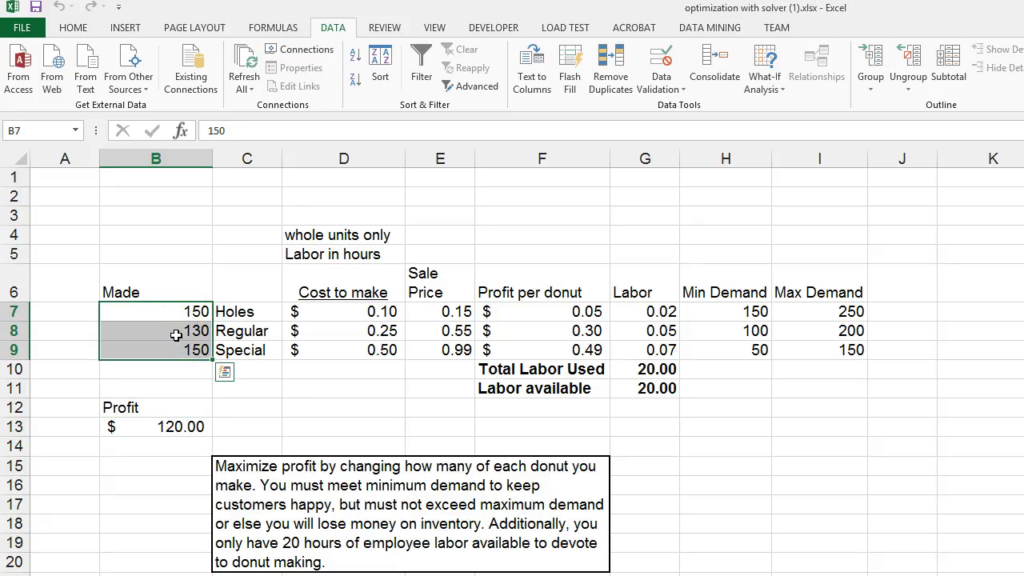
click(174, 430)
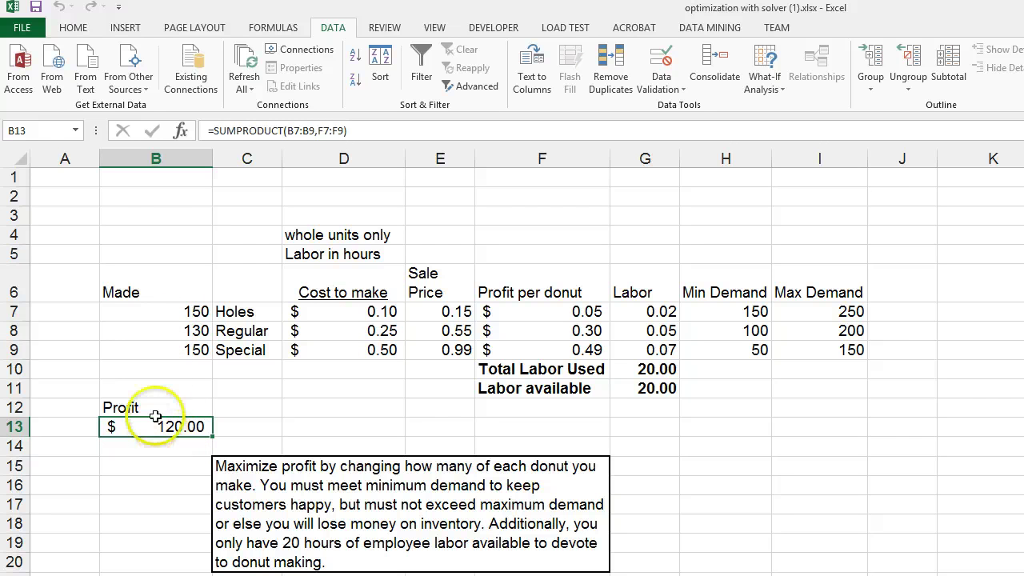
drag(152, 311, 165, 345)
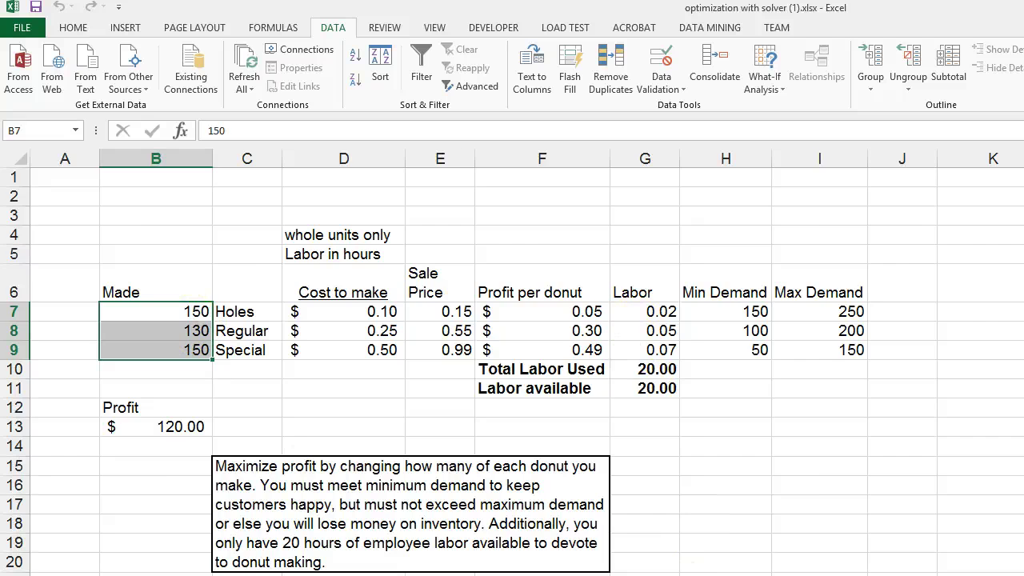
- On the shipping costs worksheet, clear the quantities to ship from Los Angeles, St. Louis and Boston in D13:F18
key(ctrl+Page_Down)
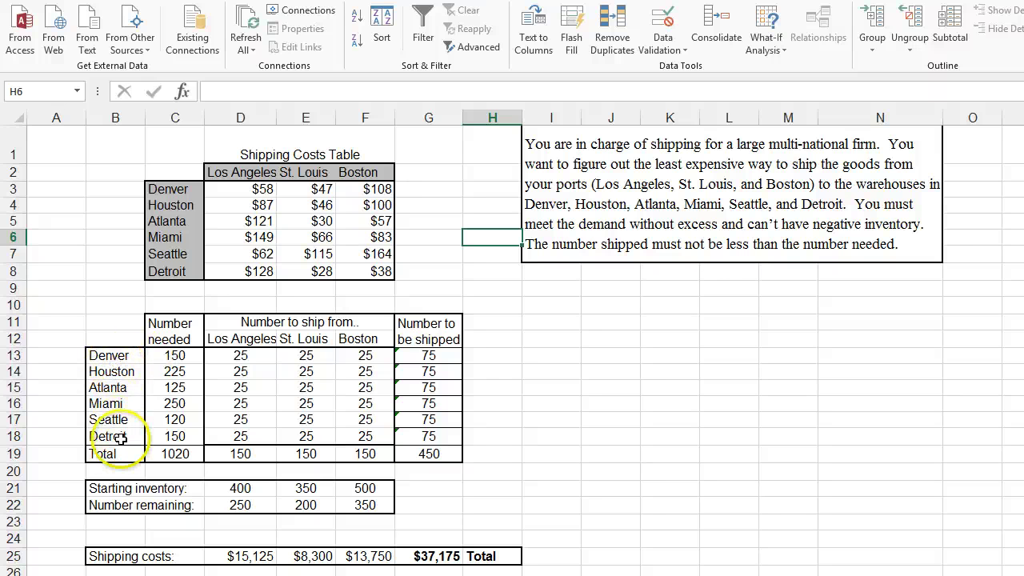
drag(244, 355, 358, 440)
key(Delete)
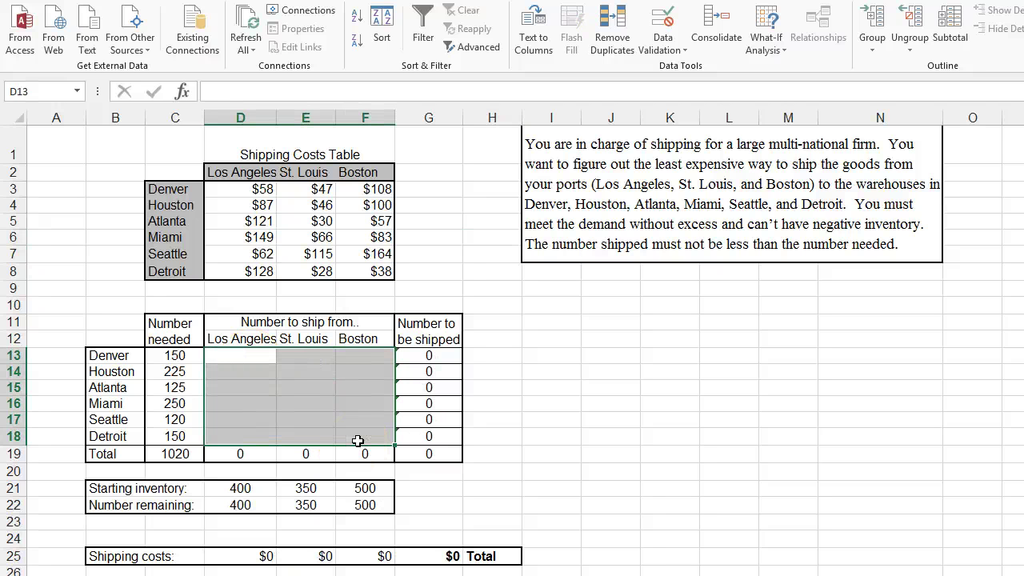
key(ctrl+z)
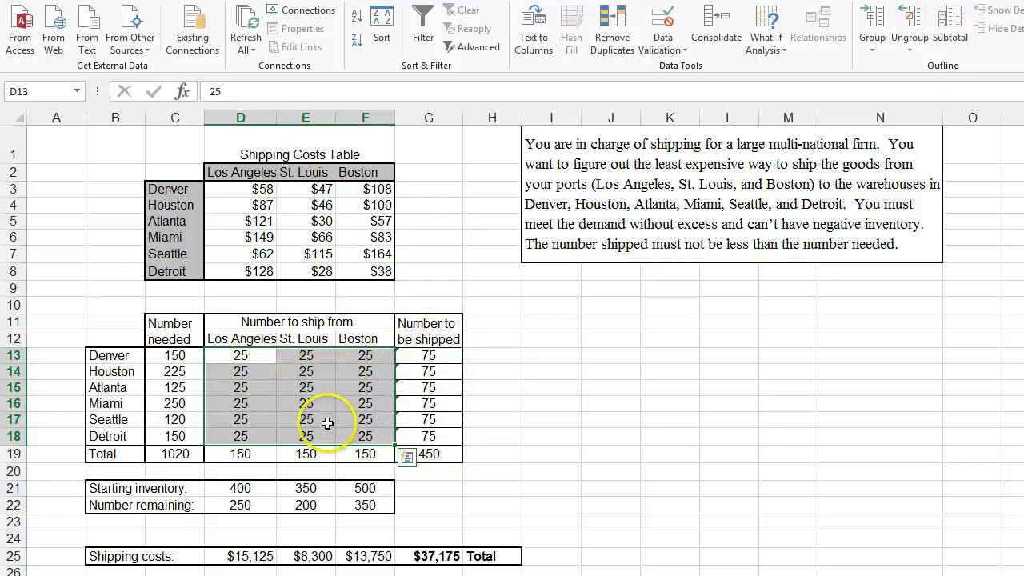
key(Delete)
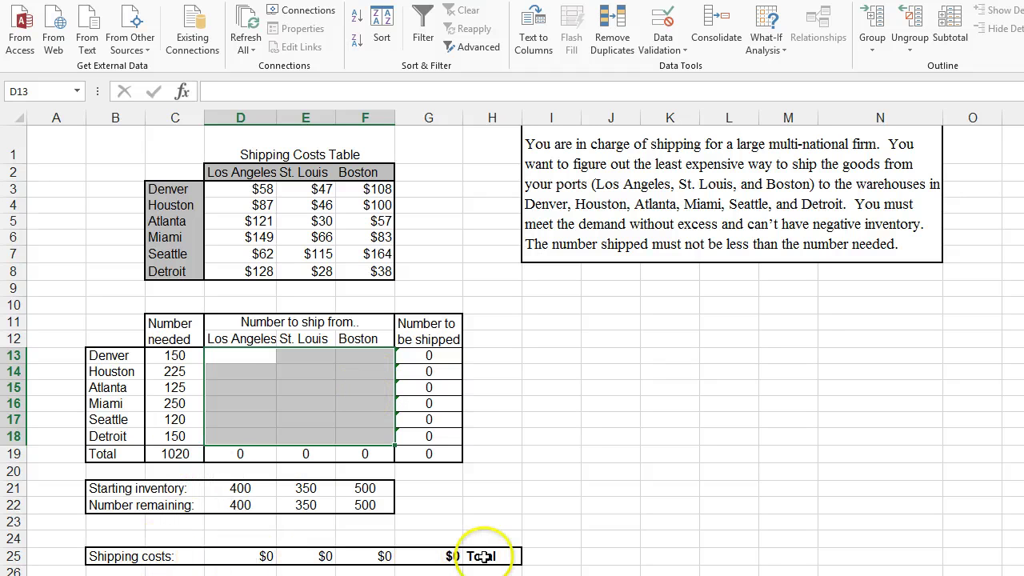
- Fill the quantities to ship in D13:F18 with 25 and compare them with the numbers needed in C13:C19
text(25)
key(ctrl+Return)
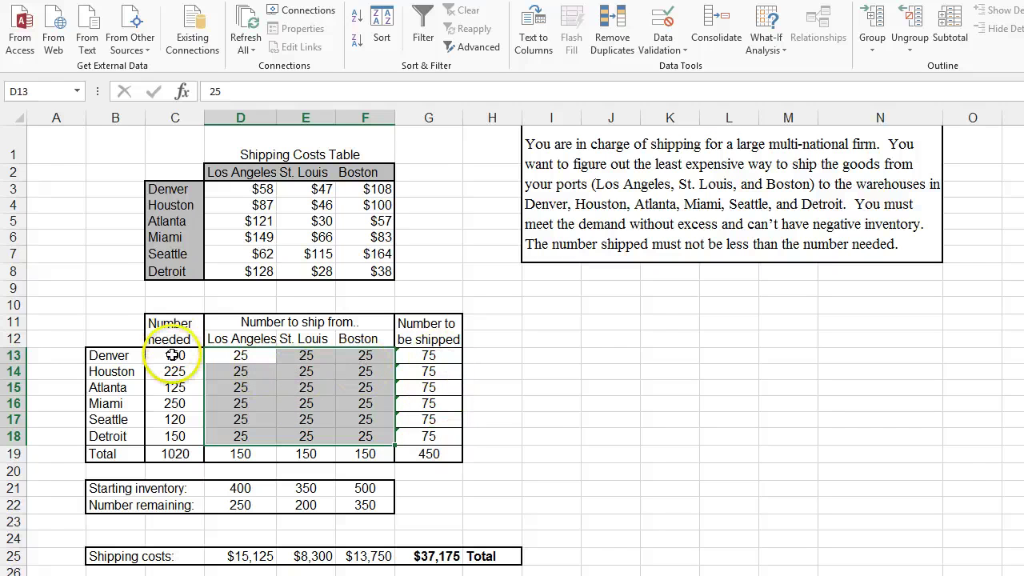
drag(173, 355, 173, 453)
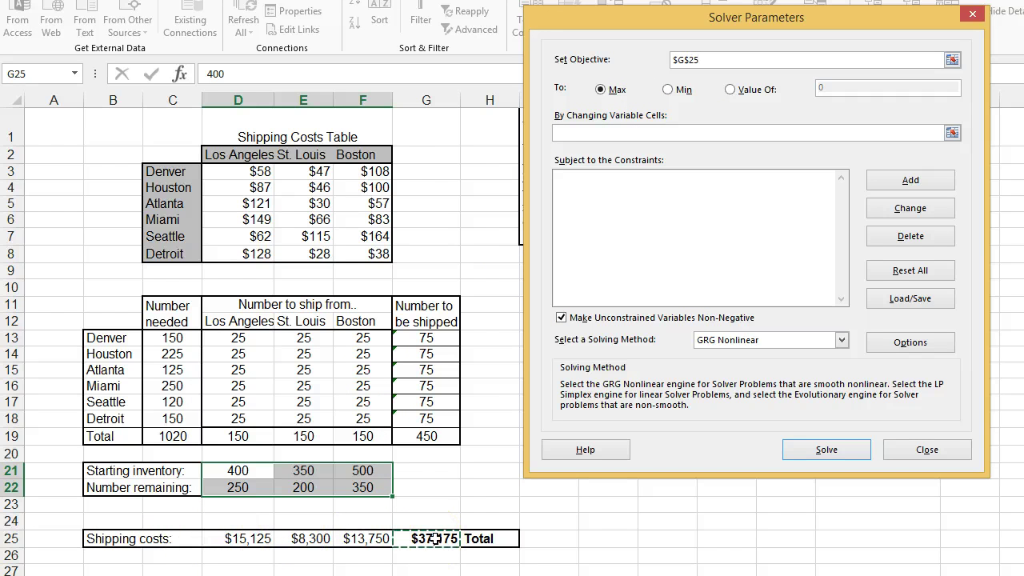
- Set Solver to minimize total shipping cost G25 by changing cells D13:F18, using the Simplex LP method
click(669, 90)
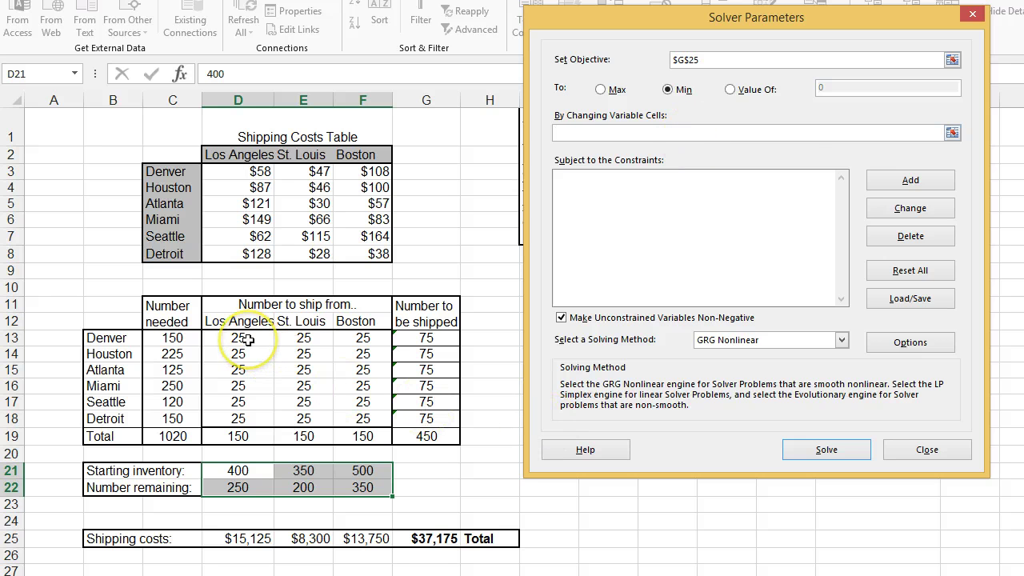
drag(247, 340, 356, 417)
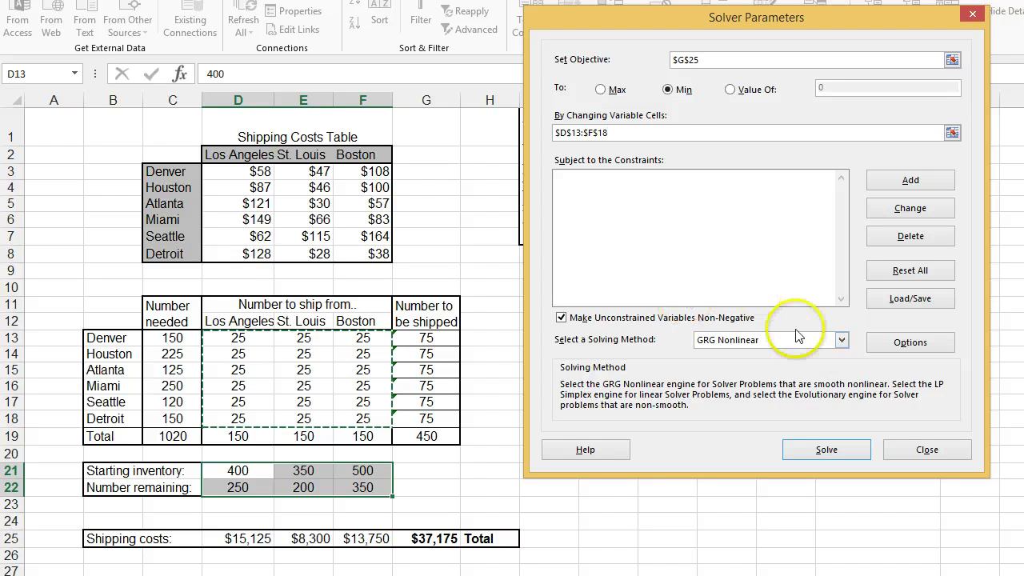
click(841, 339)
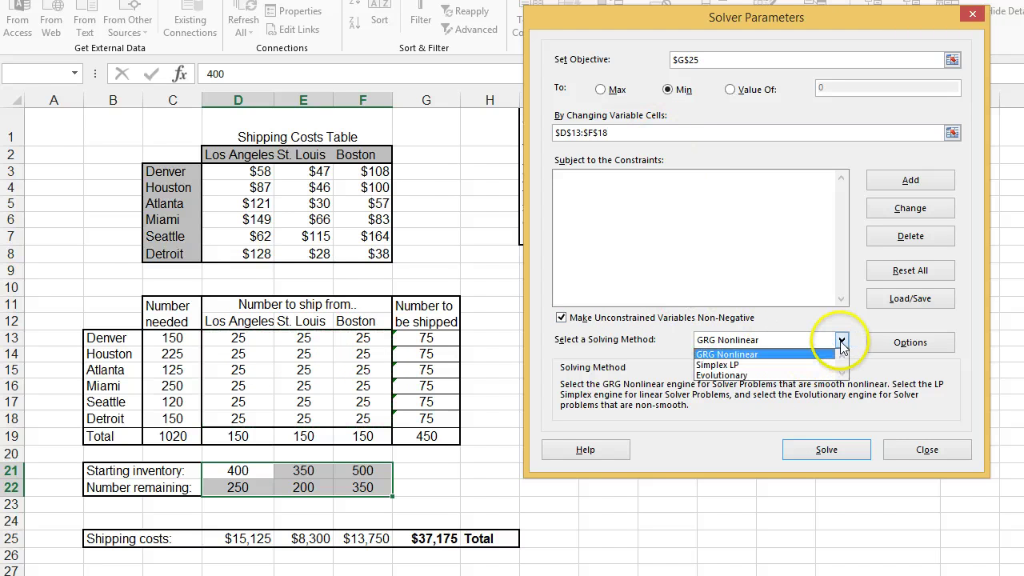
click(718, 367)
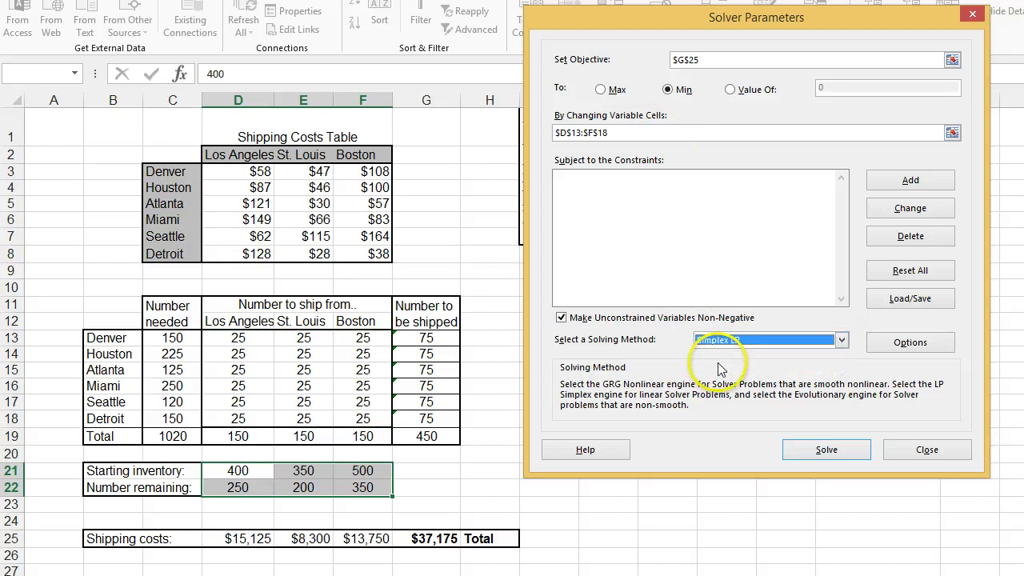
- Solve the shipping model without constraints, review the quantities, and return to the Solver parameters keeping the solution
click(828, 450)
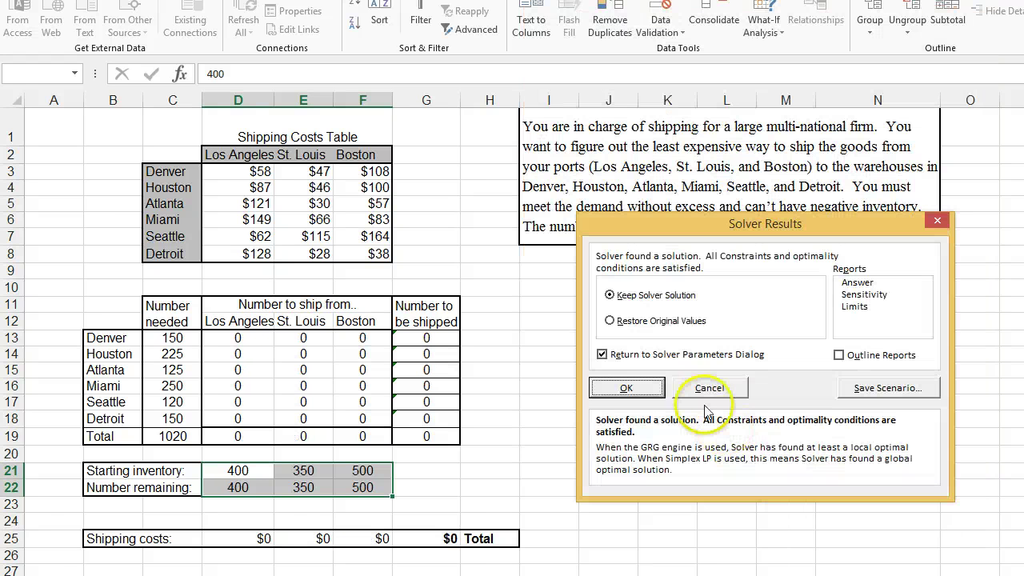
drag(675, 224, 682, 127)
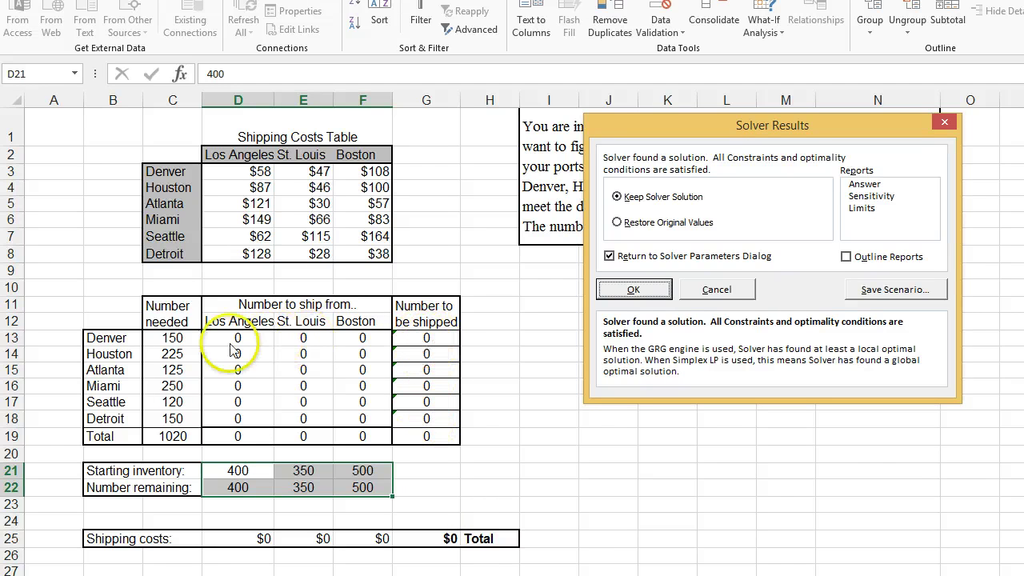
click(647, 293)
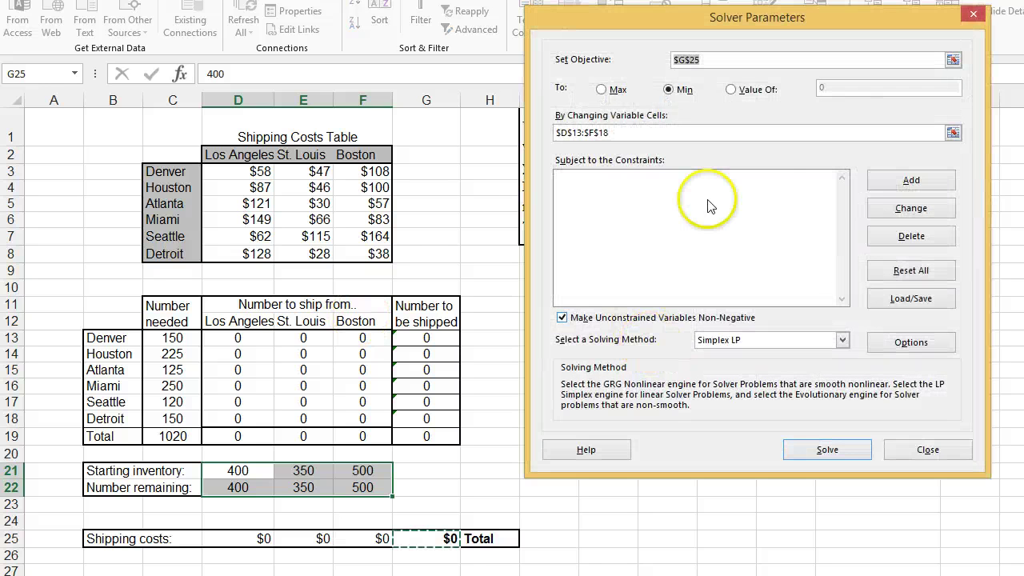
- Add the constraint C13:C18 = G13:G18 so shipments match the numbers needed, then solve and keep the solution
click(911, 180)
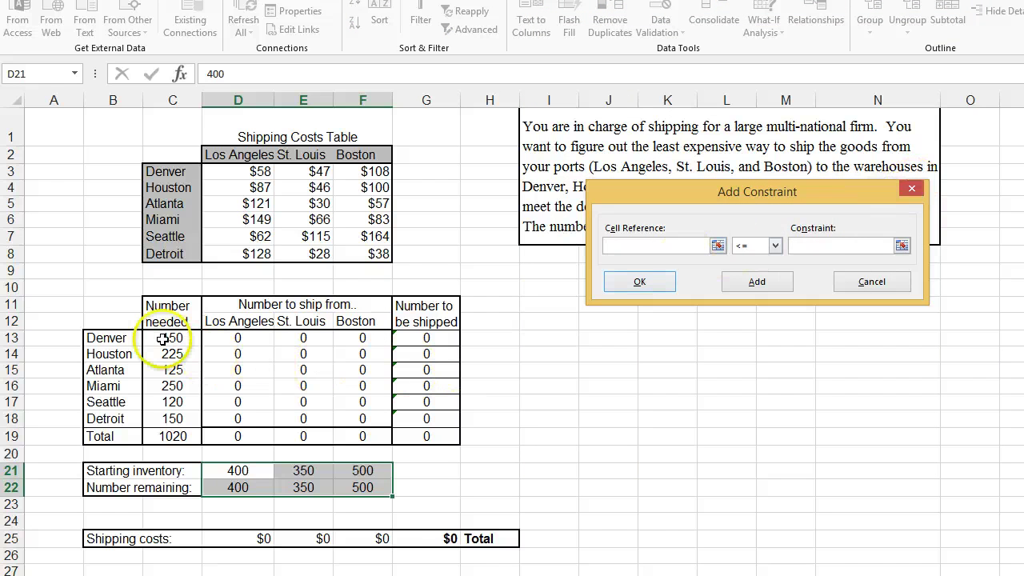
drag(163, 339, 173, 418)
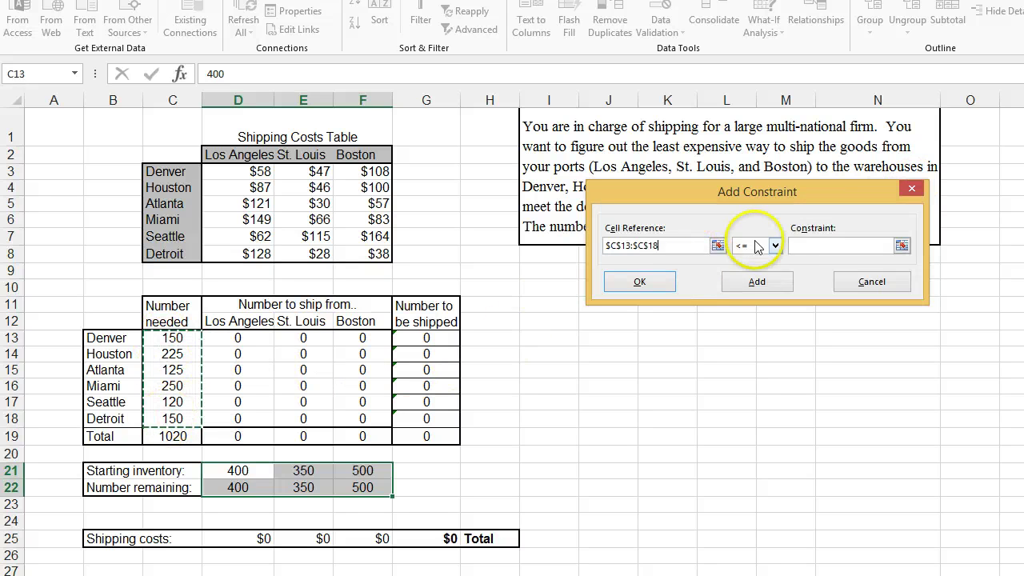
click(775, 247)
click(756, 272)
click(840, 246)
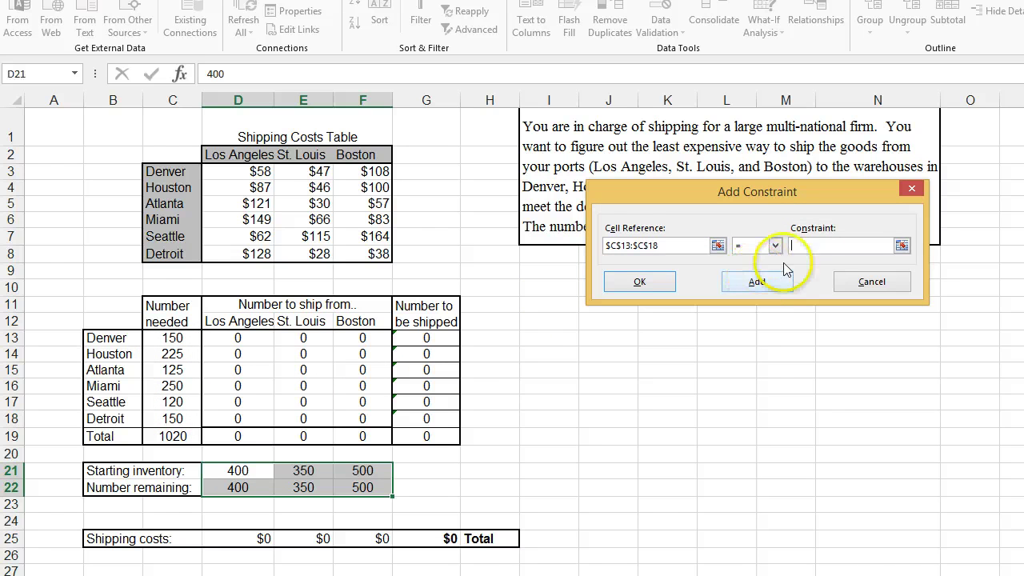
drag(448, 339, 434, 420)
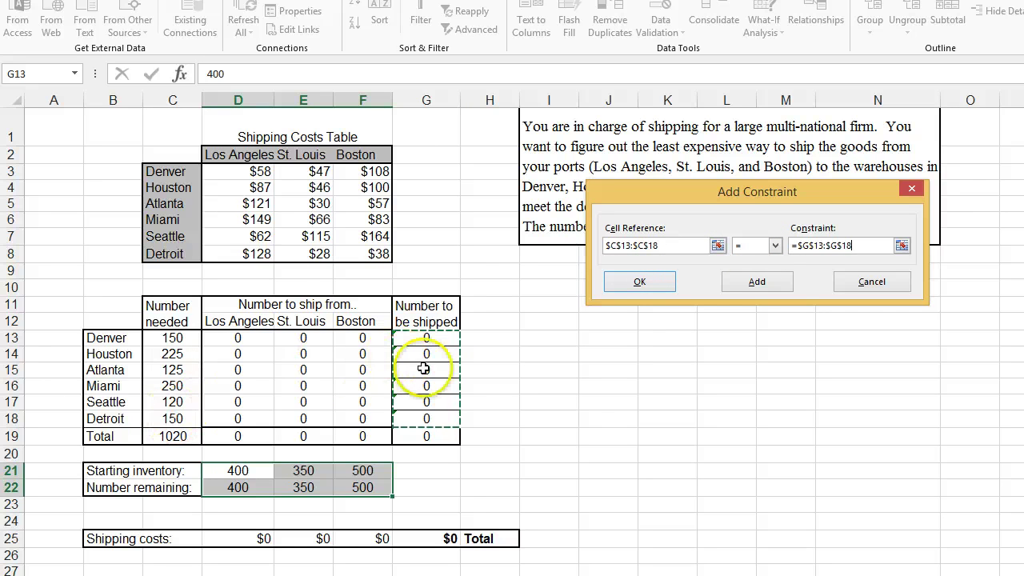
click(645, 280)
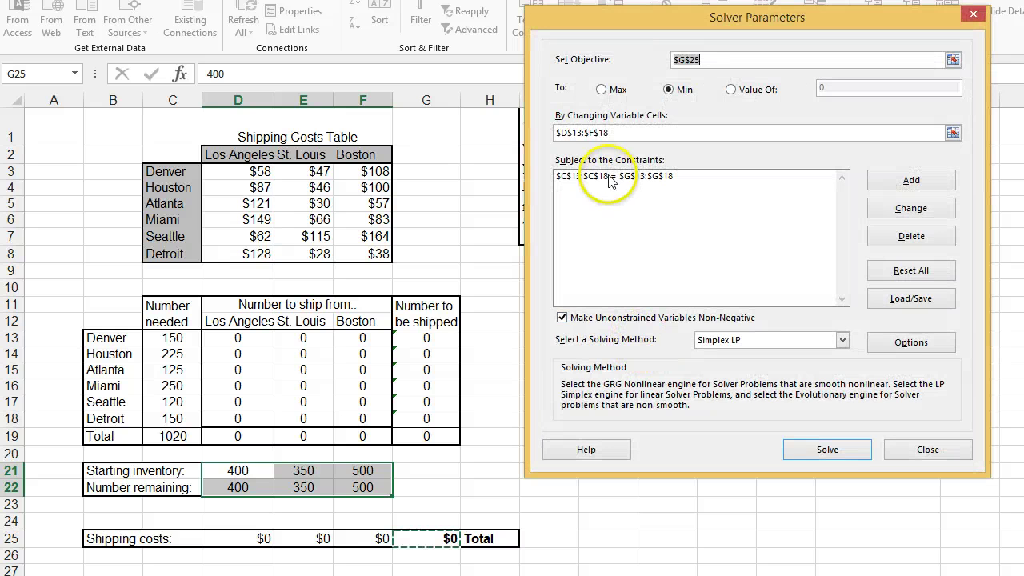
click(829, 451)
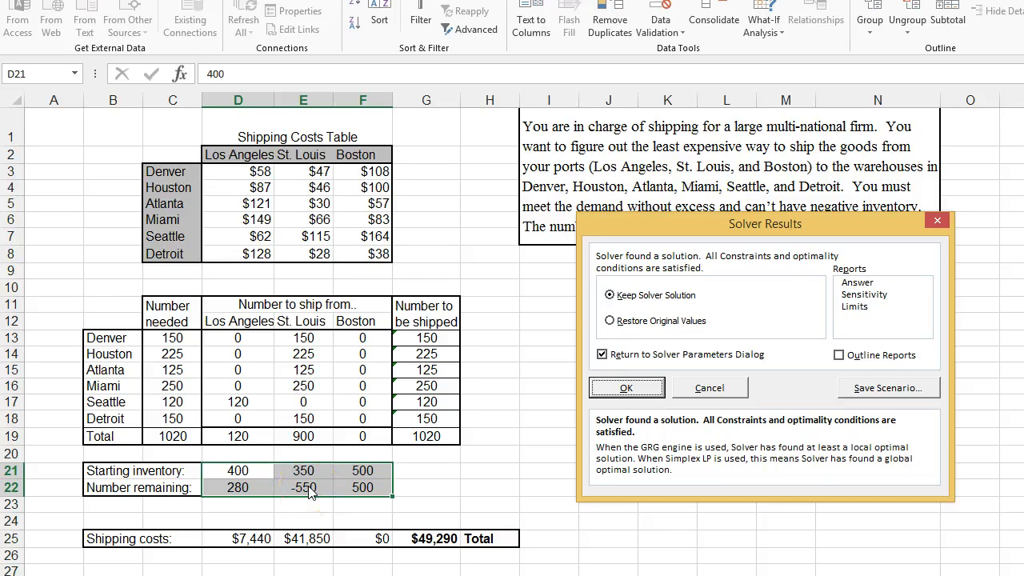
click(627, 388)
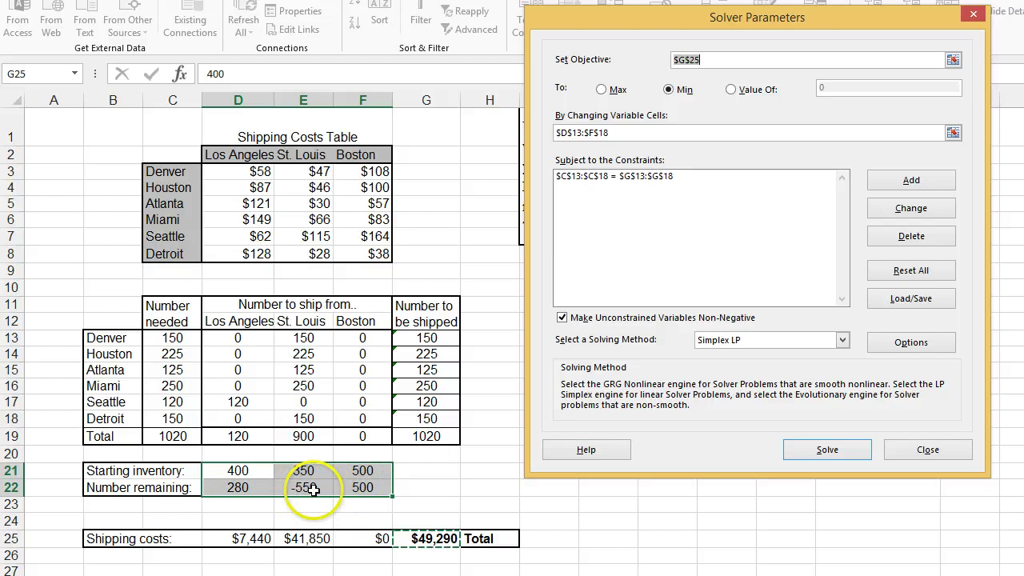
- Add the constraint that the numbers remaining in D22:F22 are >= 0
click(912, 181)
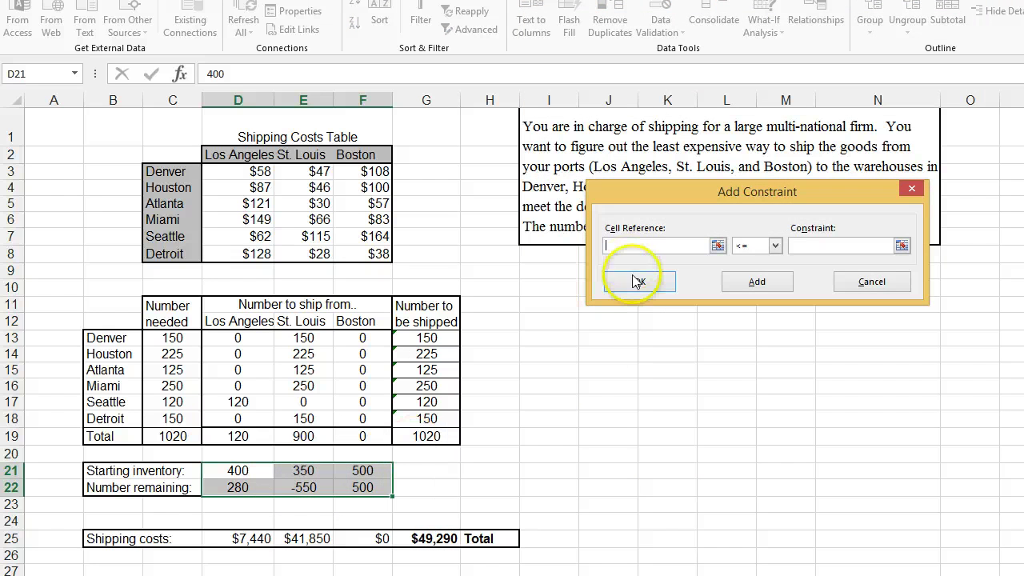
drag(224, 487, 366, 485)
click(774, 246)
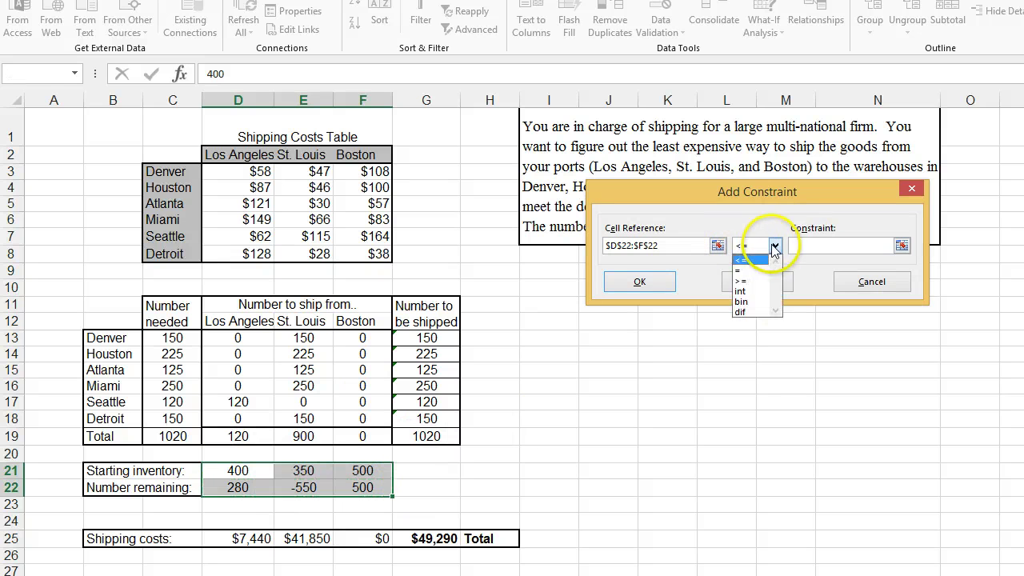
click(742, 281)
click(832, 248)
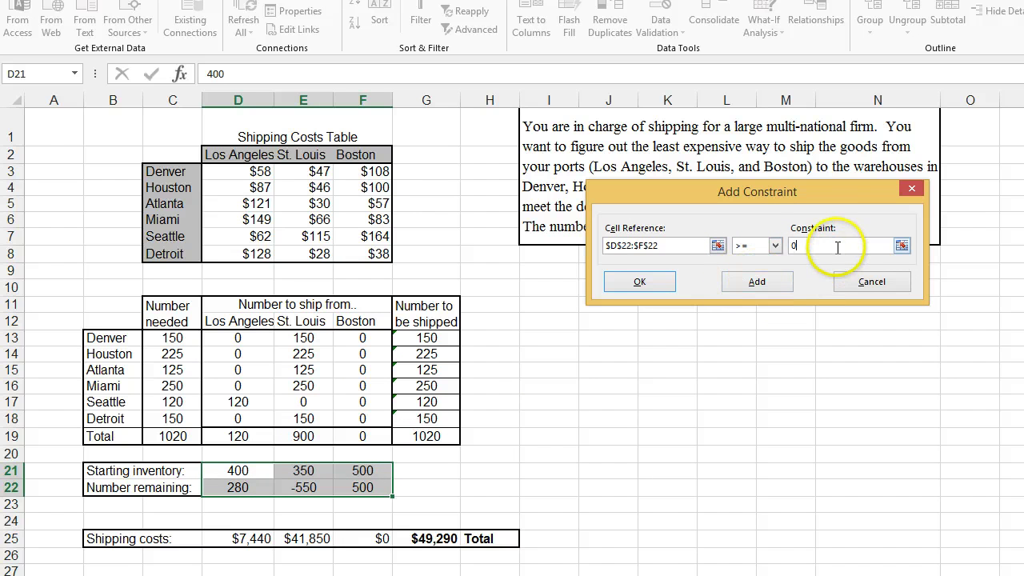
click(774, 246)
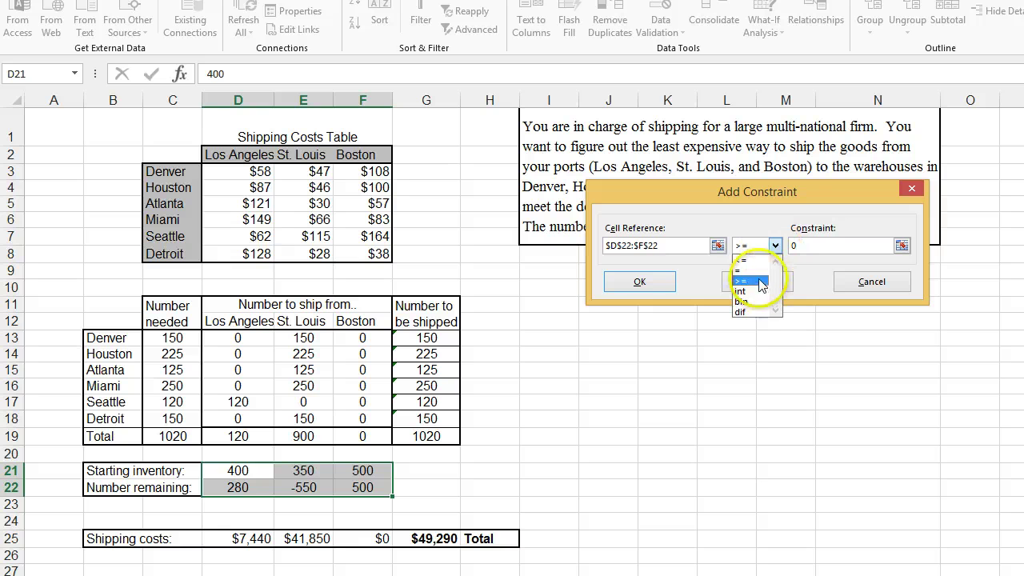
click(752, 271)
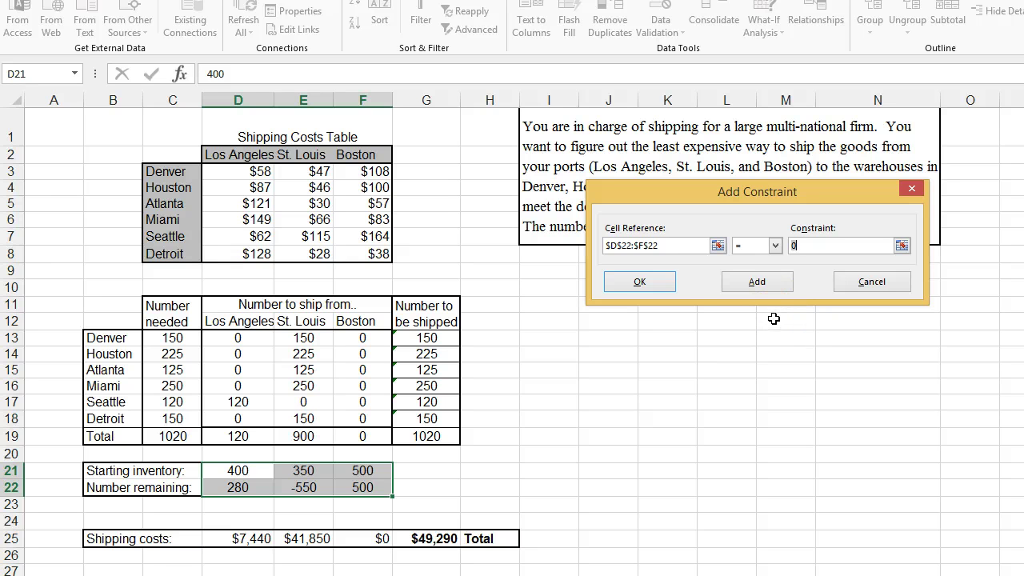
click(775, 247)
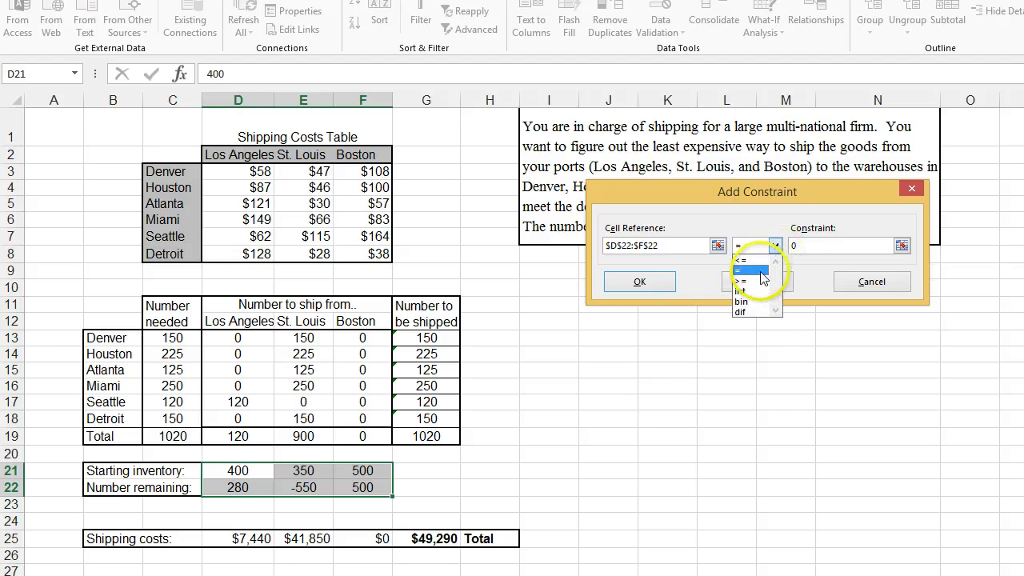
click(753, 282)
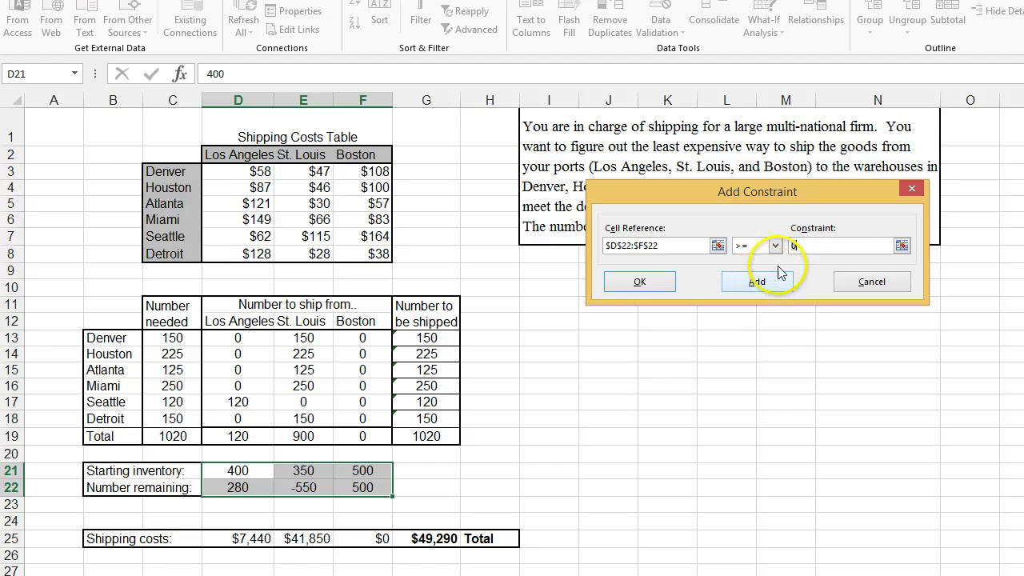
click(640, 281)
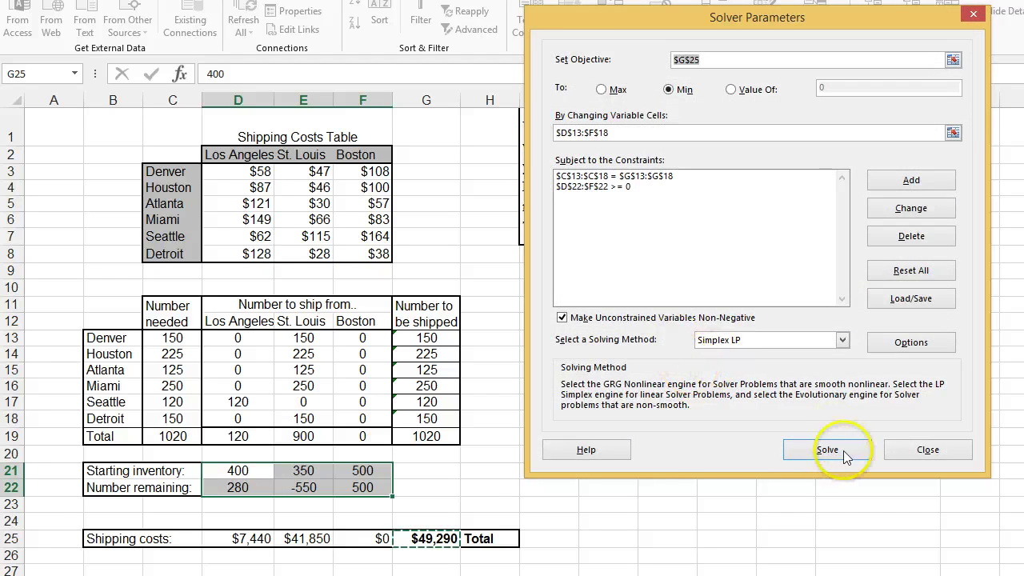
- Solve the shipping model with both constraints, keep the Solver solution, and close the Solver parameters
click(688, 514)
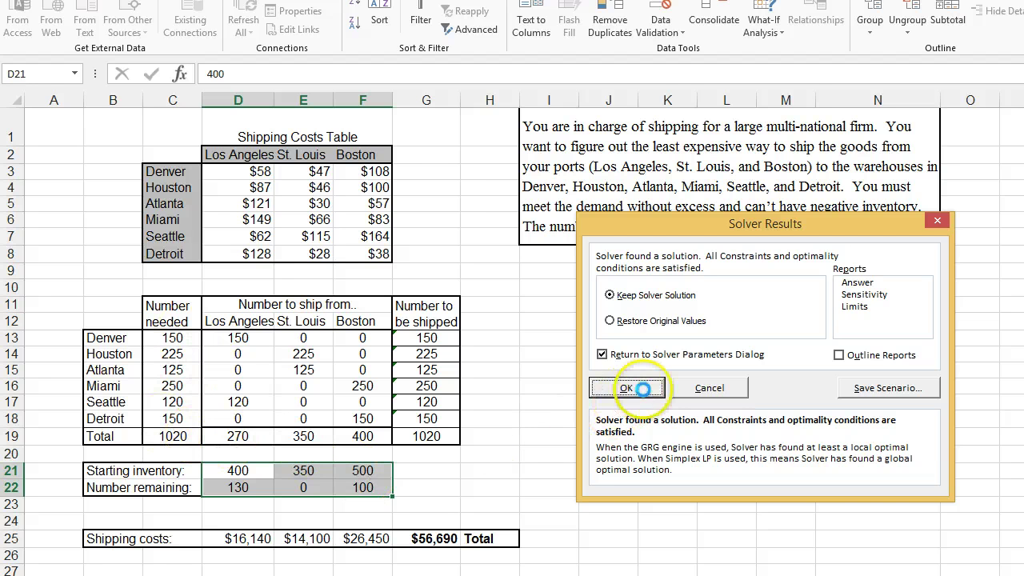
click(635, 388)
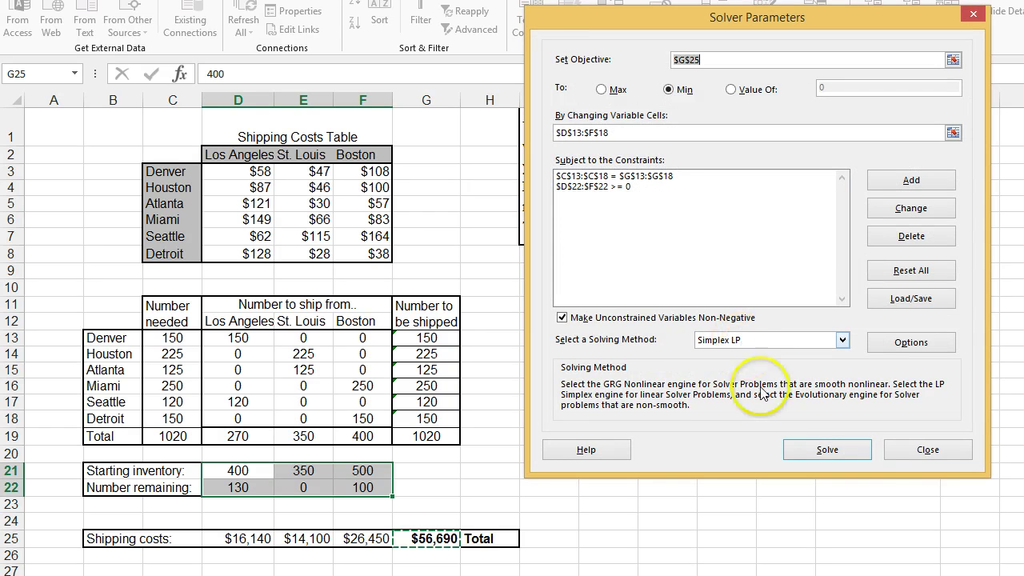
click(911, 450)
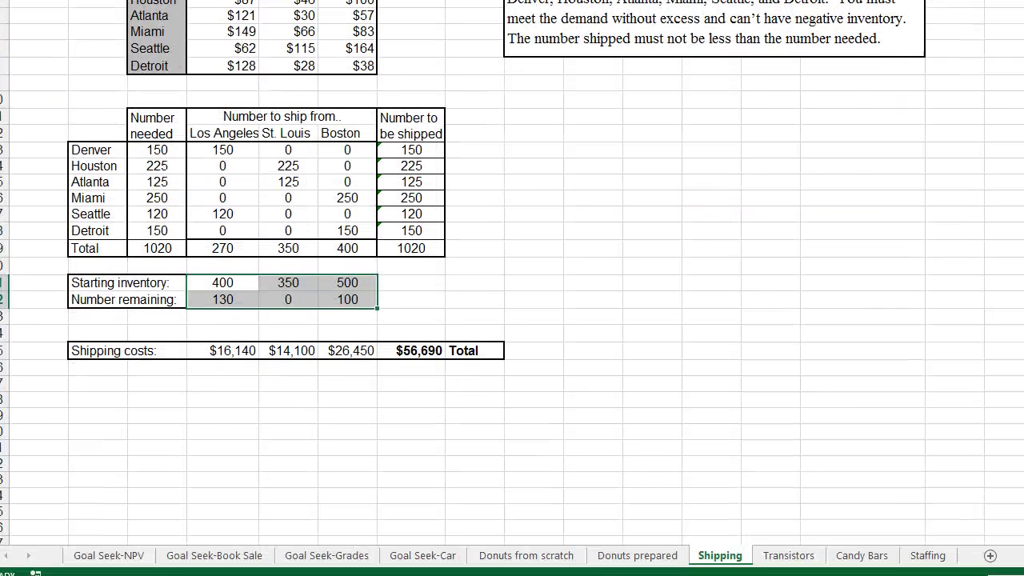
- On the Transistors worksheet, clear the units made in D13:G15 and review the demand and the technicians' hours limits
click(726, 553)
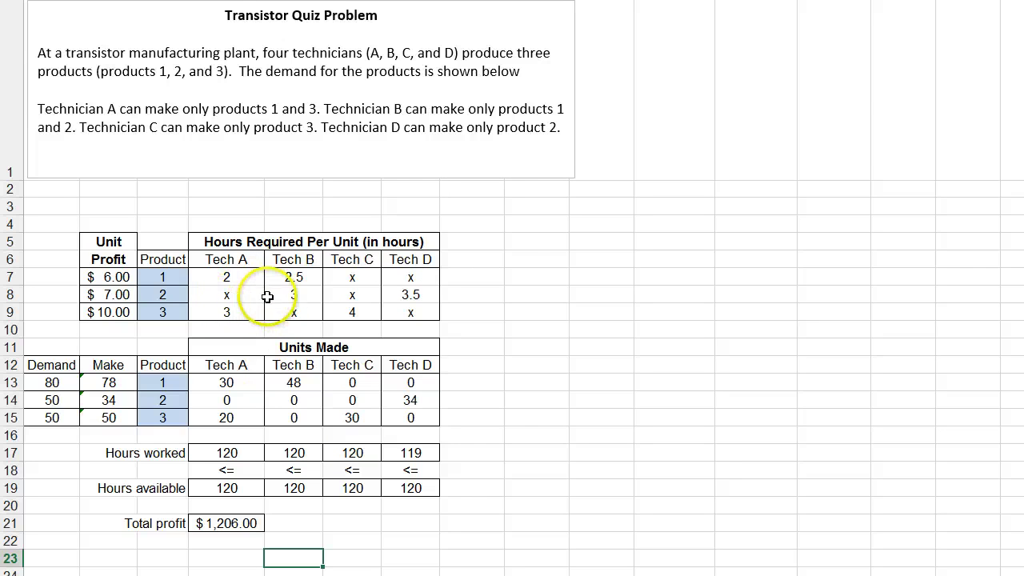
drag(226, 382, 400, 423)
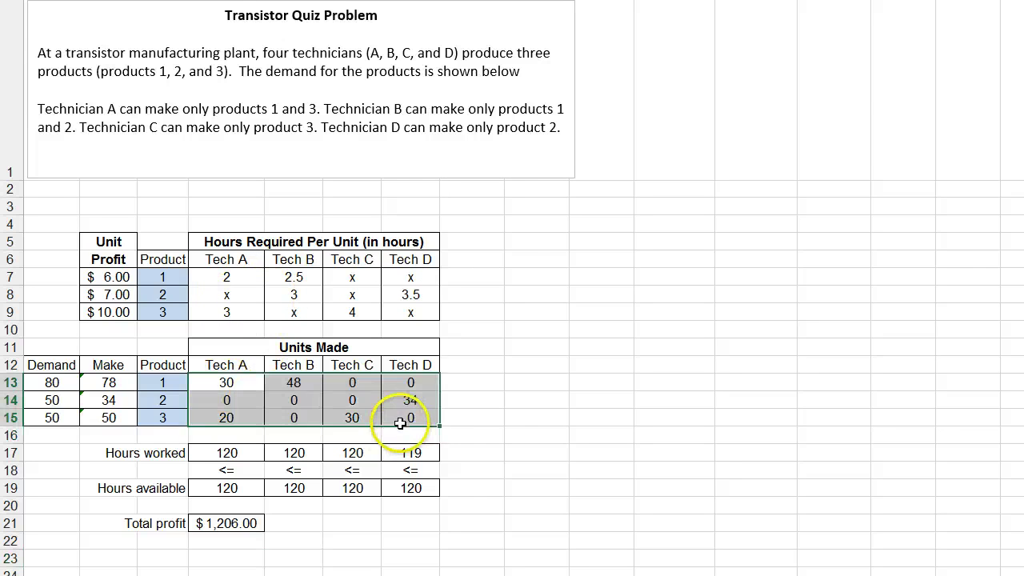
key(Delete)
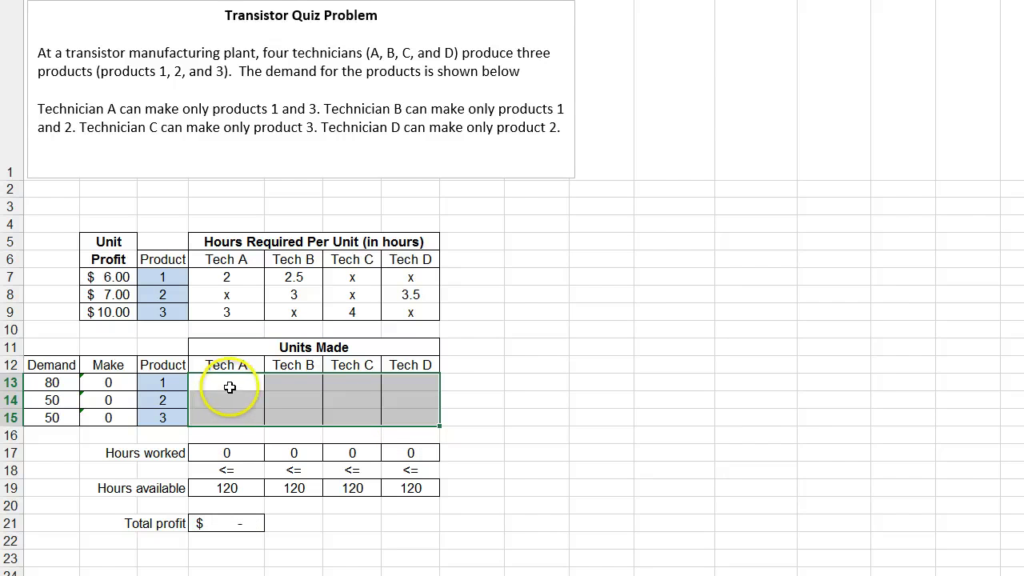
drag(49, 383, 48, 419)
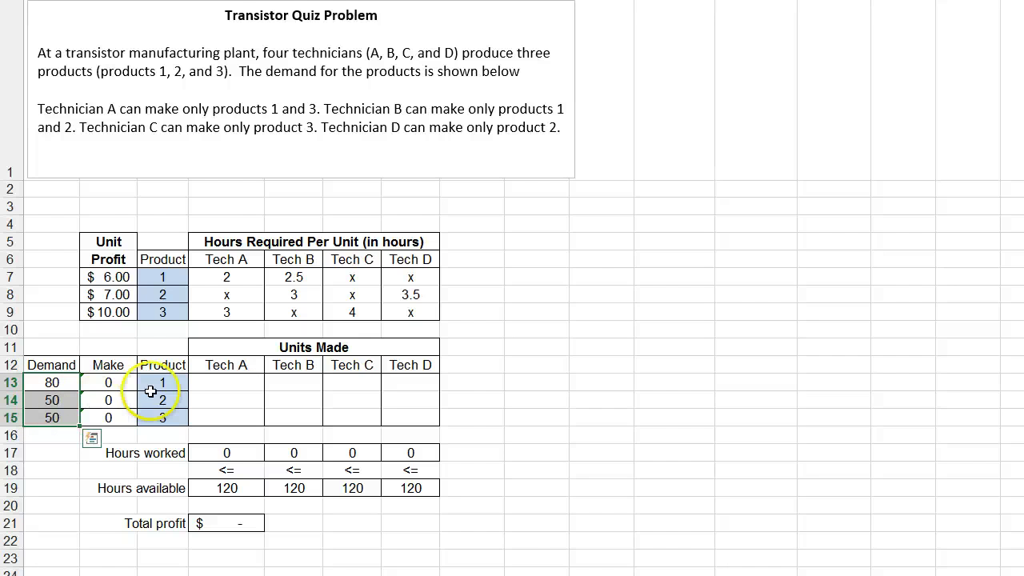
drag(219, 382, 395, 416)
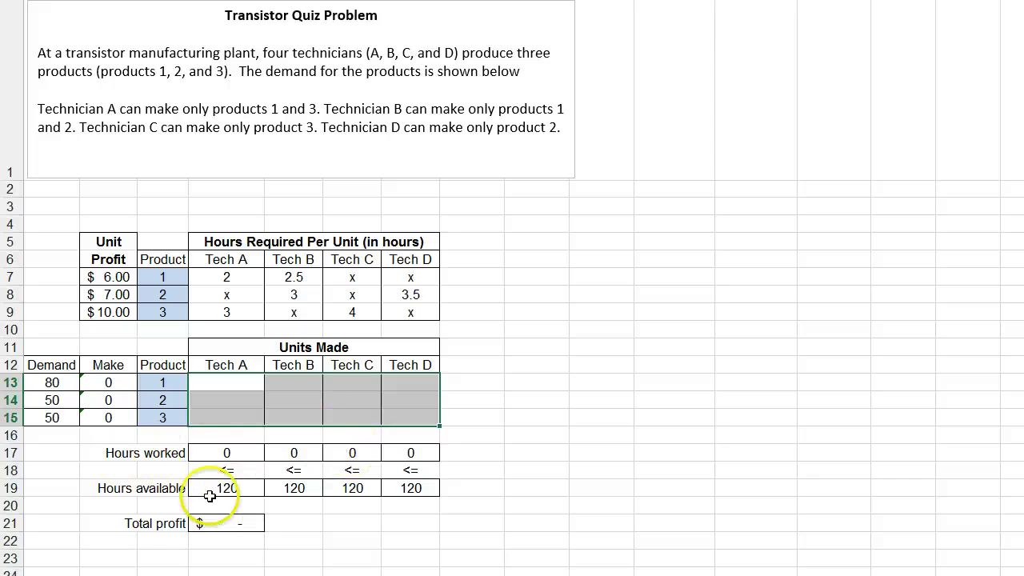
drag(227, 471, 410, 476)
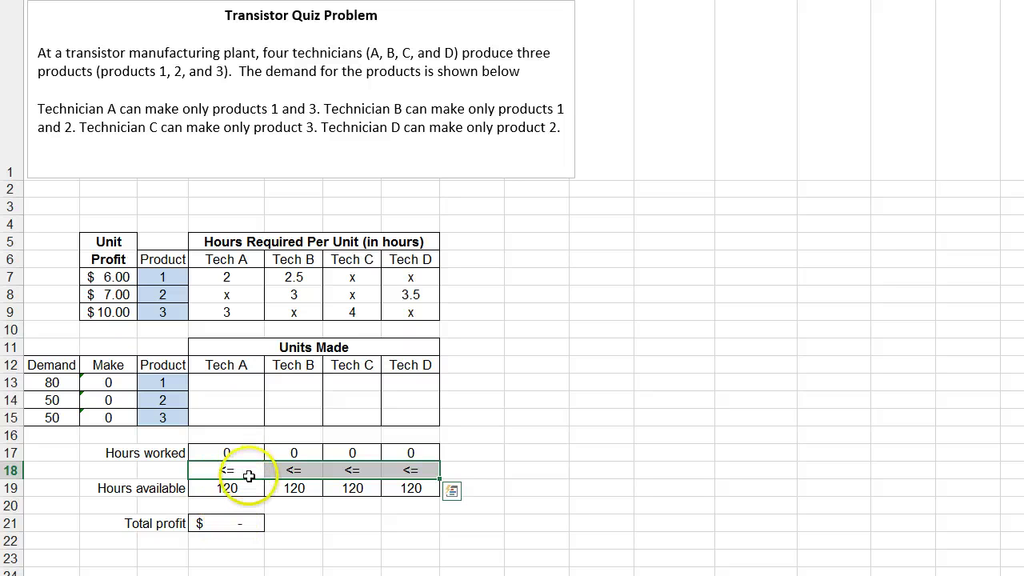
- Reset all Solver settings and set it to maximize total profit in D21 by changing the units made in D13:G15
click(229, 521)
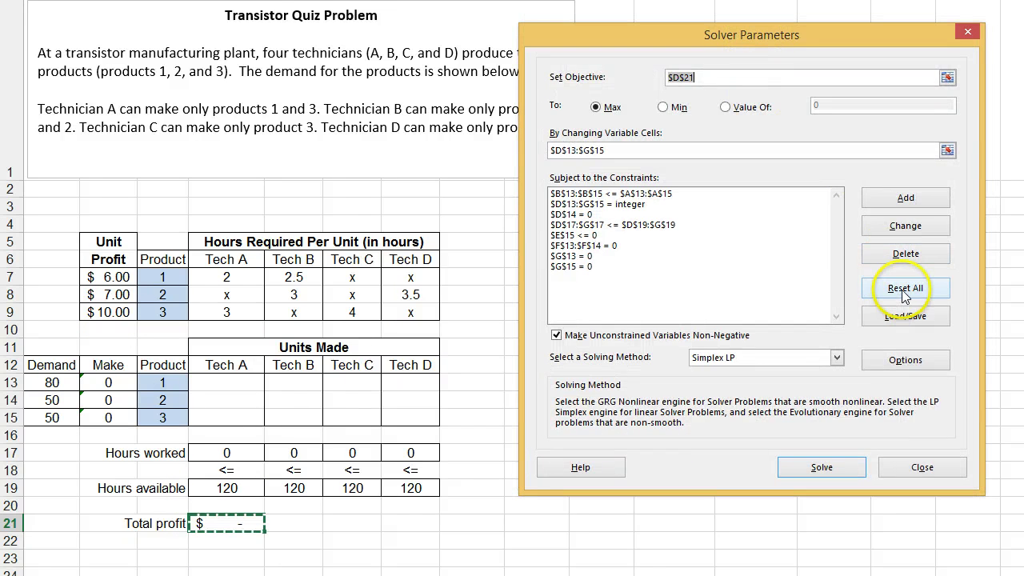
click(903, 290)
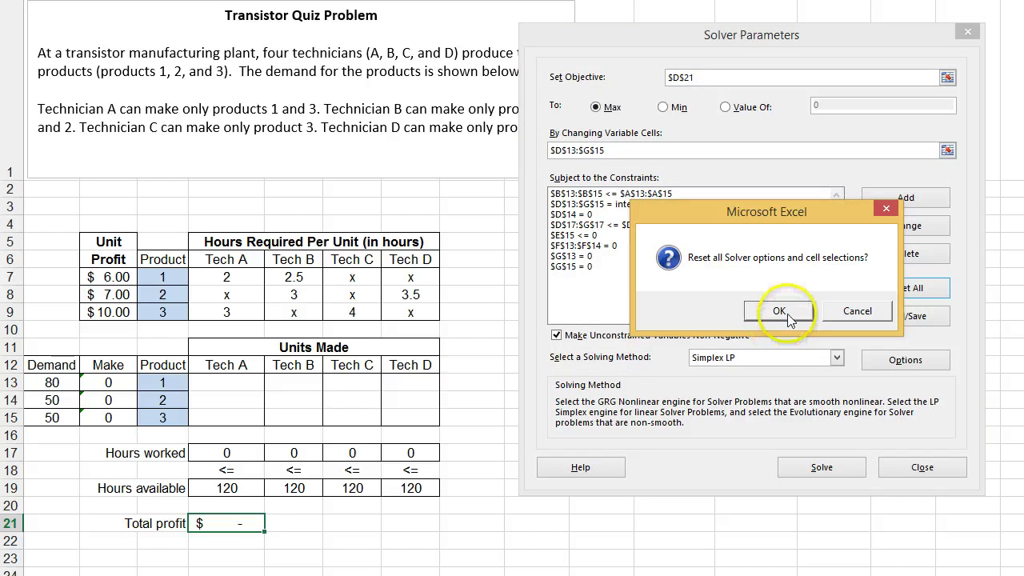
click(779, 312)
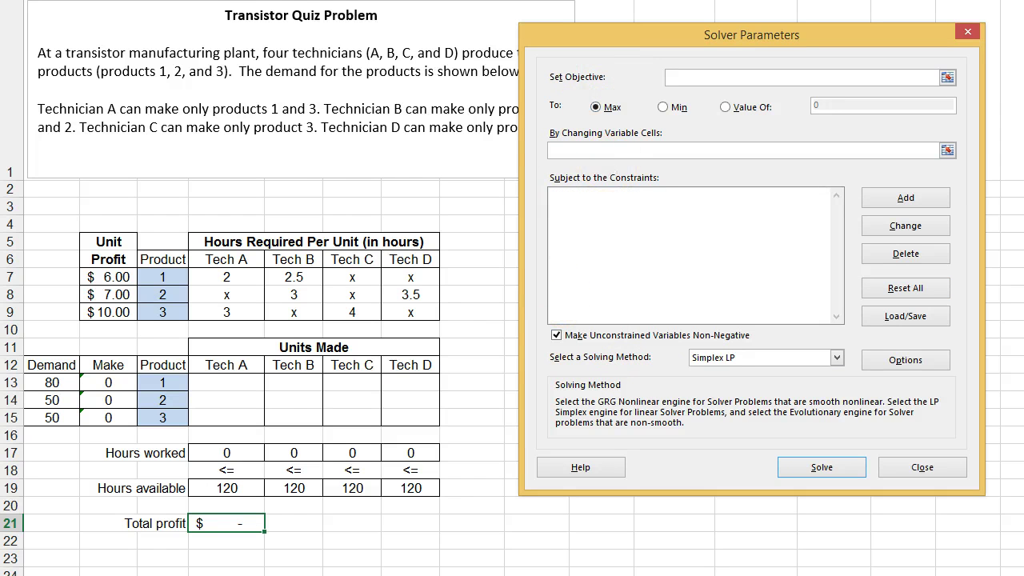
click(238, 535)
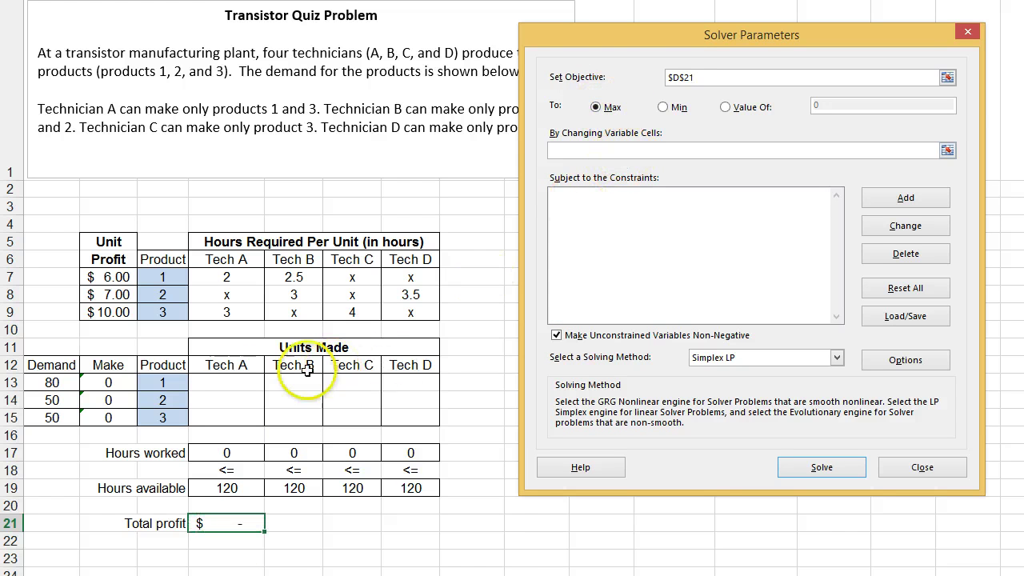
click(226, 383)
drag(227, 383, 392, 426)
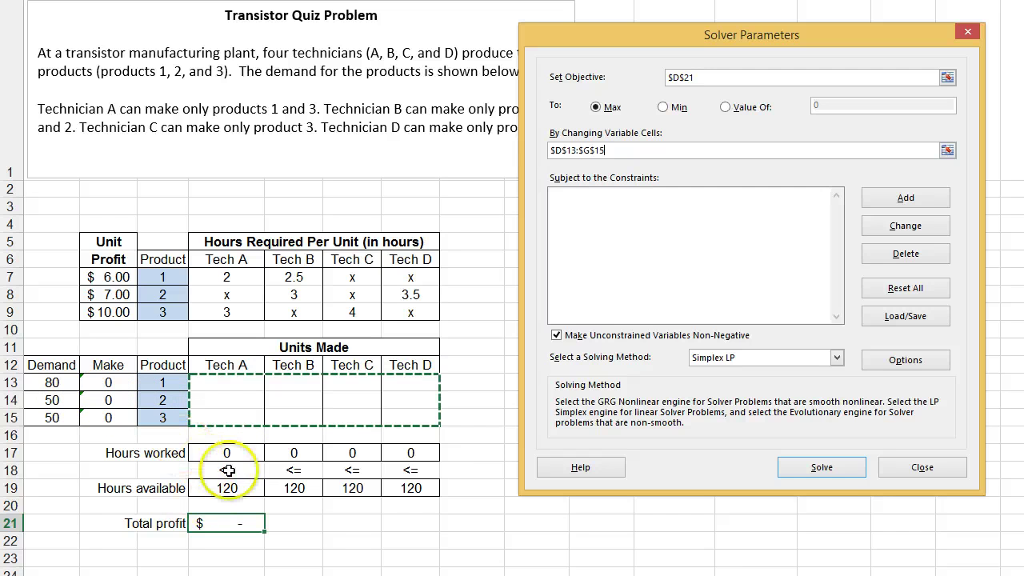
- Add the constraint that hours worked D17:G17 <= hours available D19:G19, then solve and keep the Solver solution
click(905, 199)
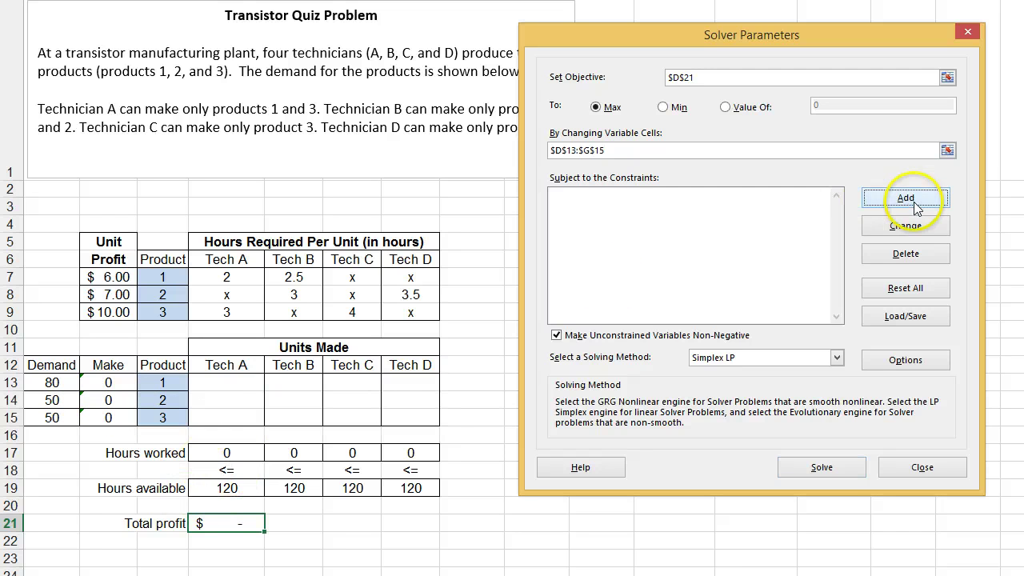
drag(226, 453, 410, 453)
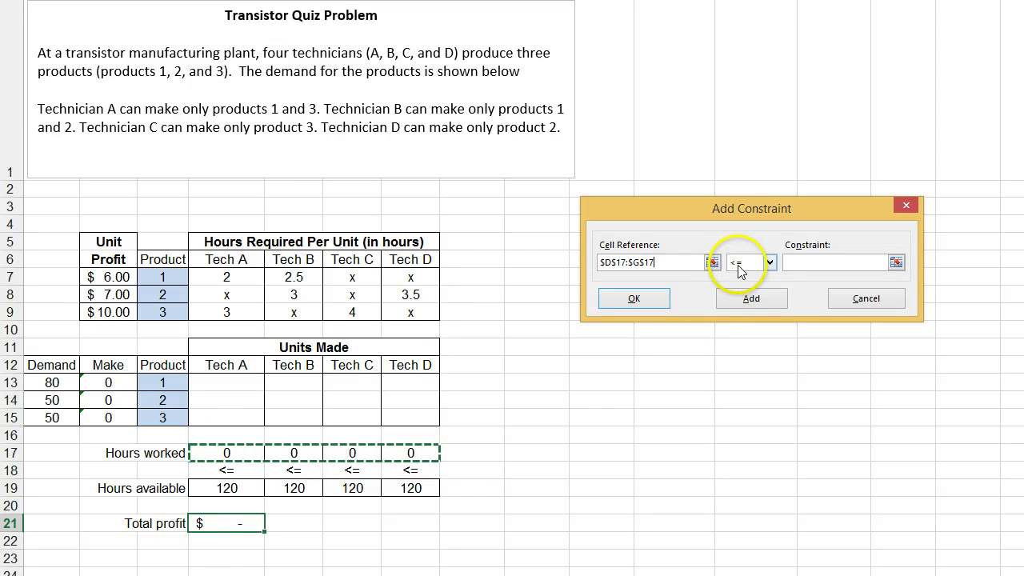
click(827, 264)
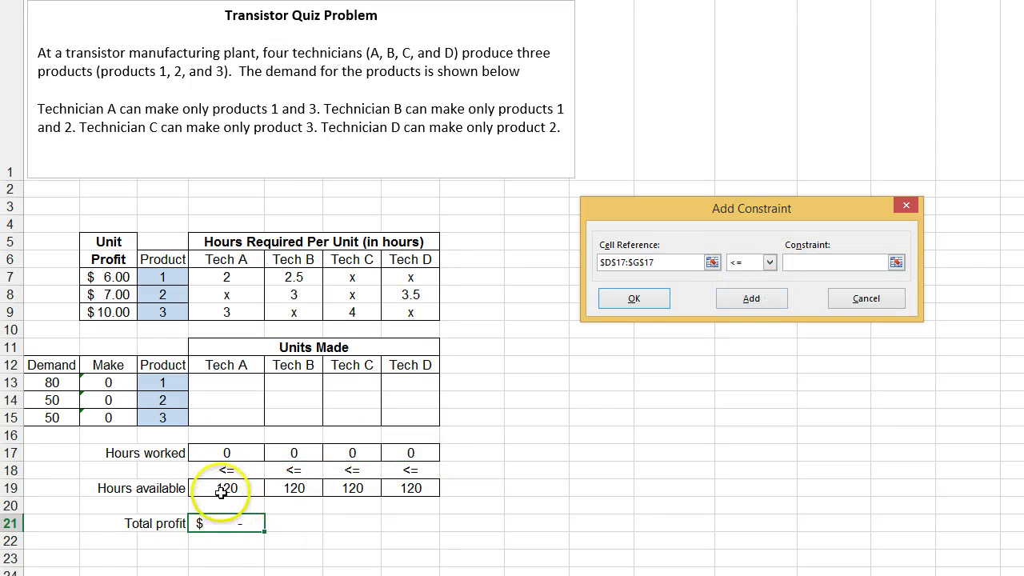
drag(222, 492, 410, 488)
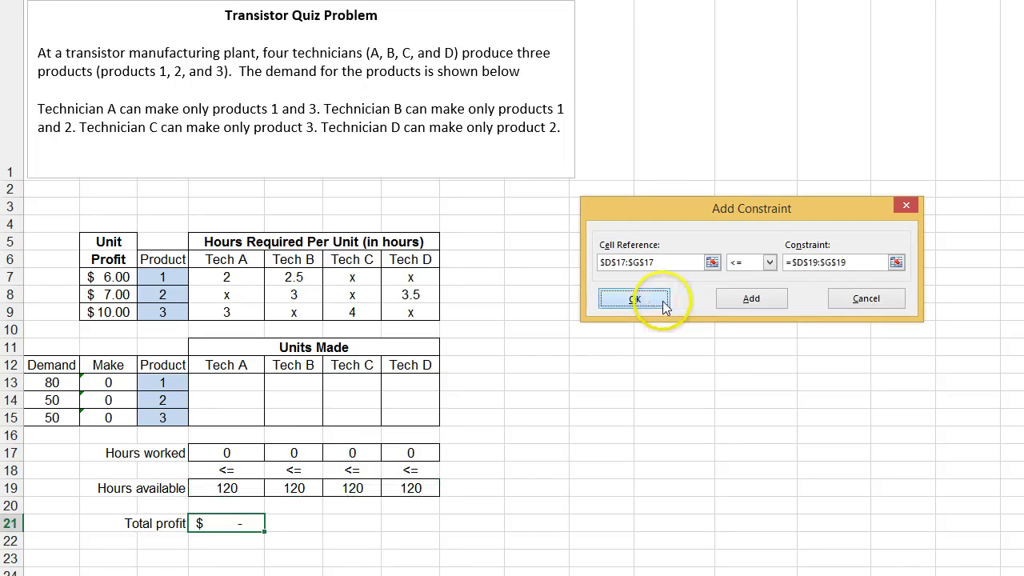
click(634, 298)
click(875, 466)
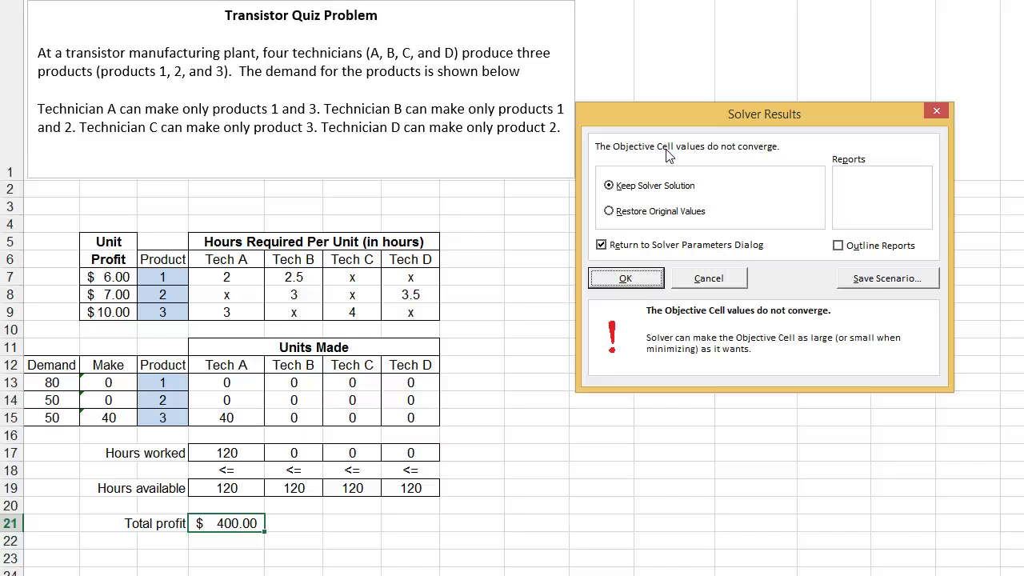
click(645, 280)
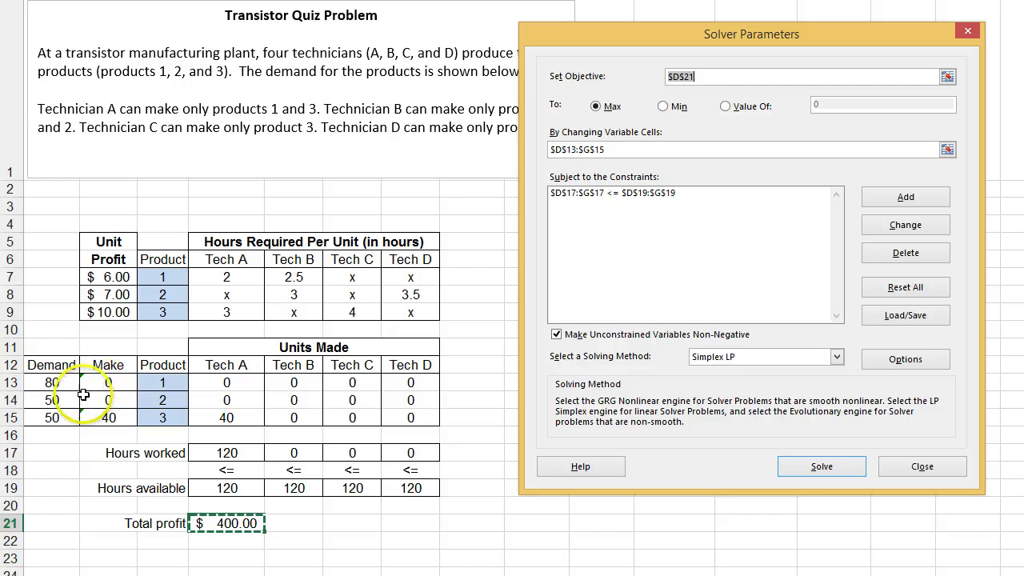
- Add the constraint B13:B15 = A13:A15 so units made match demand, then solve and keep the Solver solution
click(904, 201)
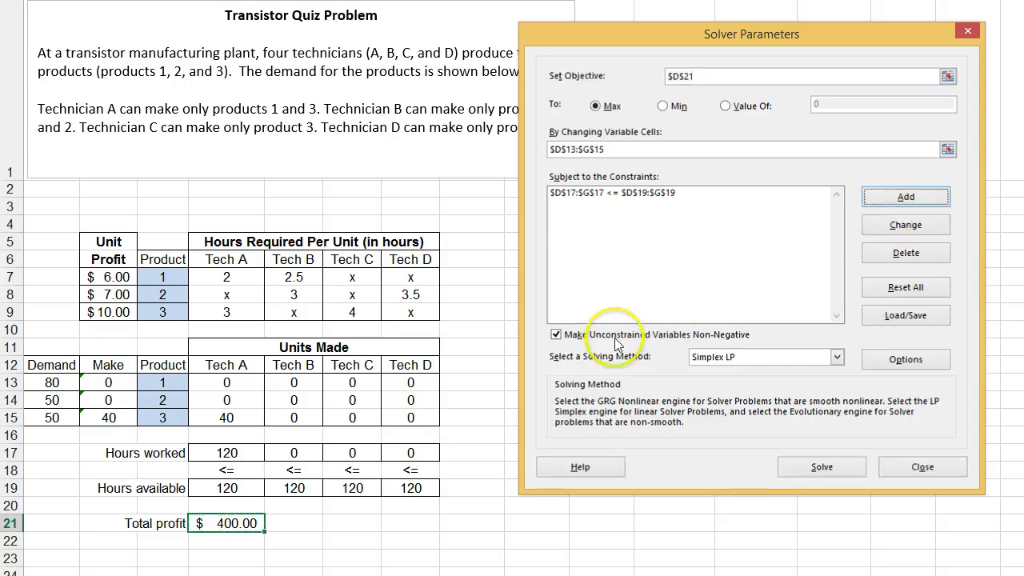
drag(107, 385, 103, 418)
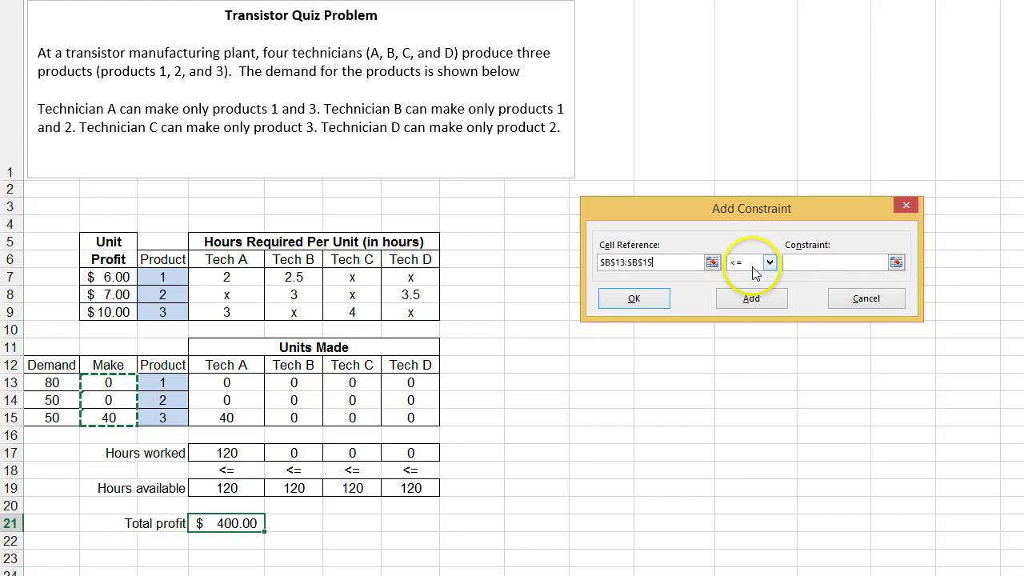
click(767, 264)
click(741, 288)
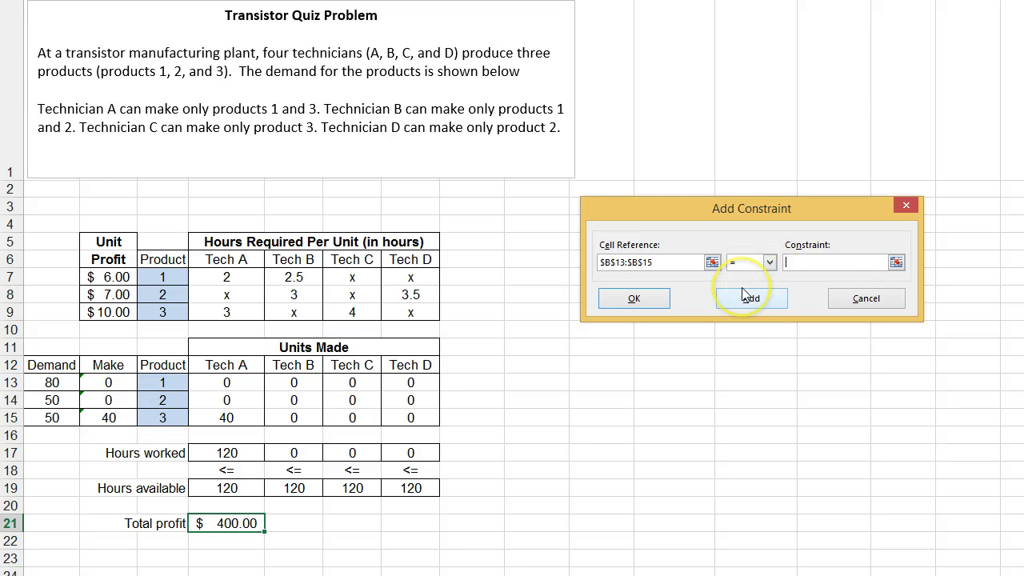
drag(52, 382, 51, 418)
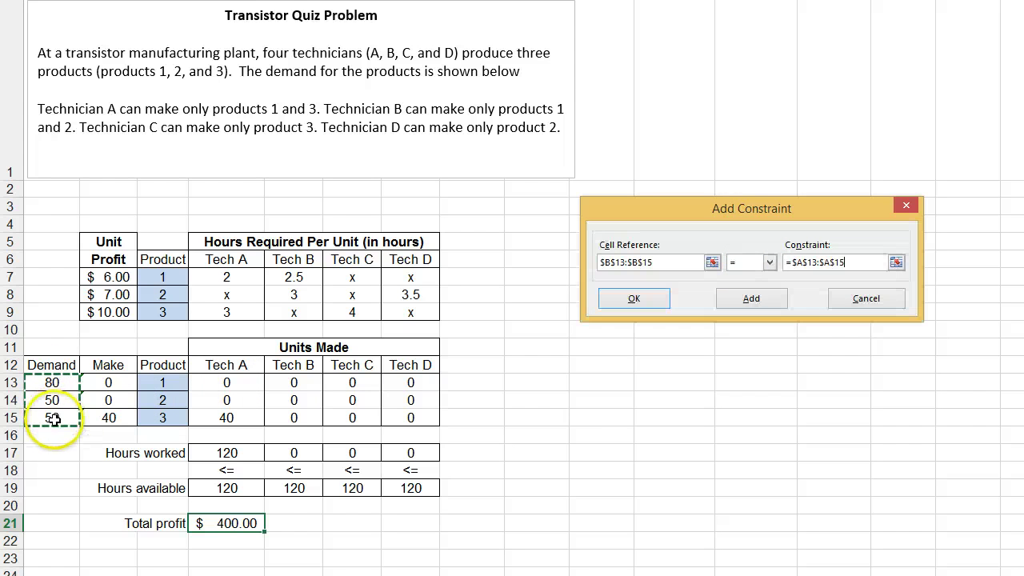
click(644, 299)
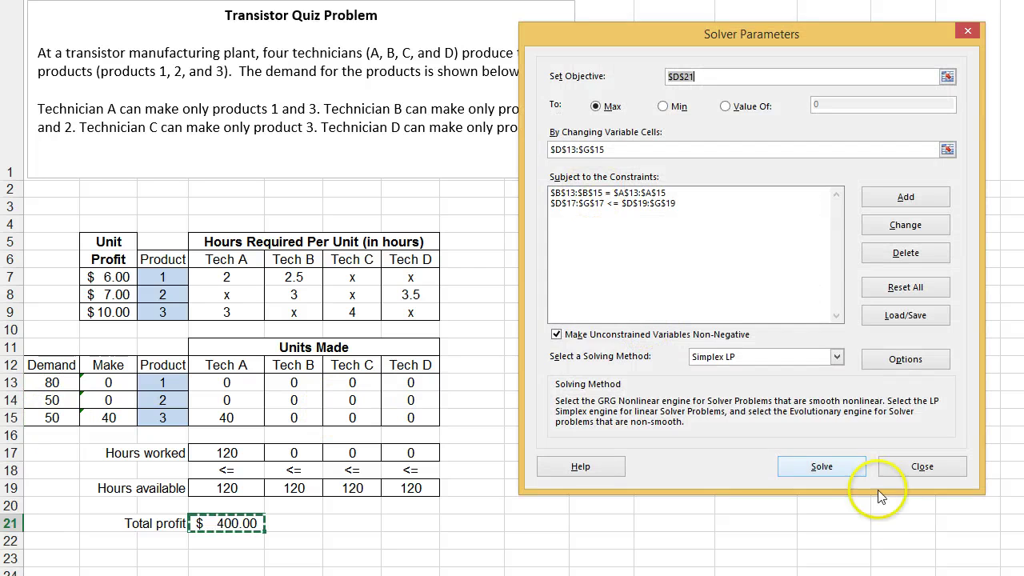
click(829, 472)
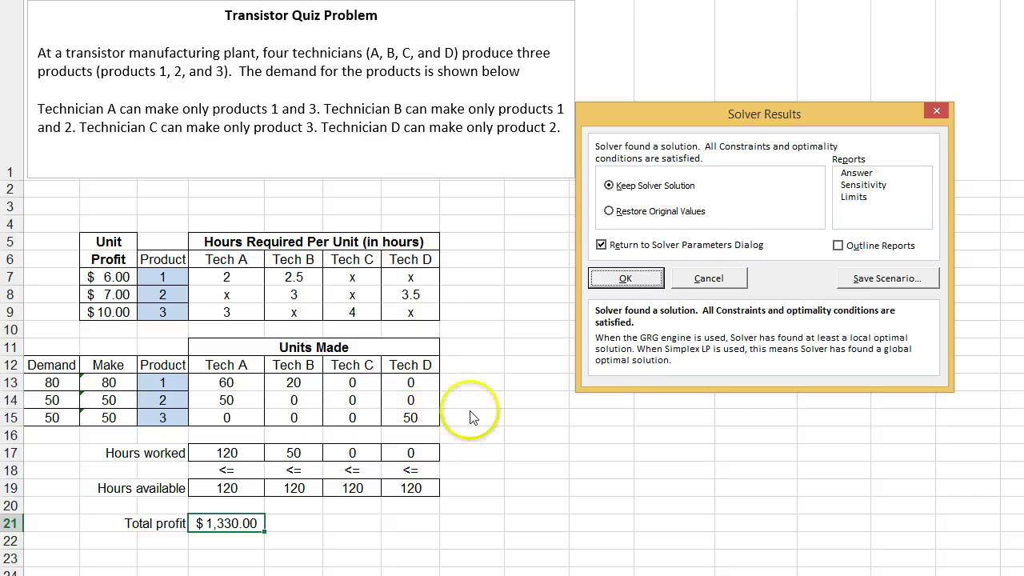
click(627, 279)
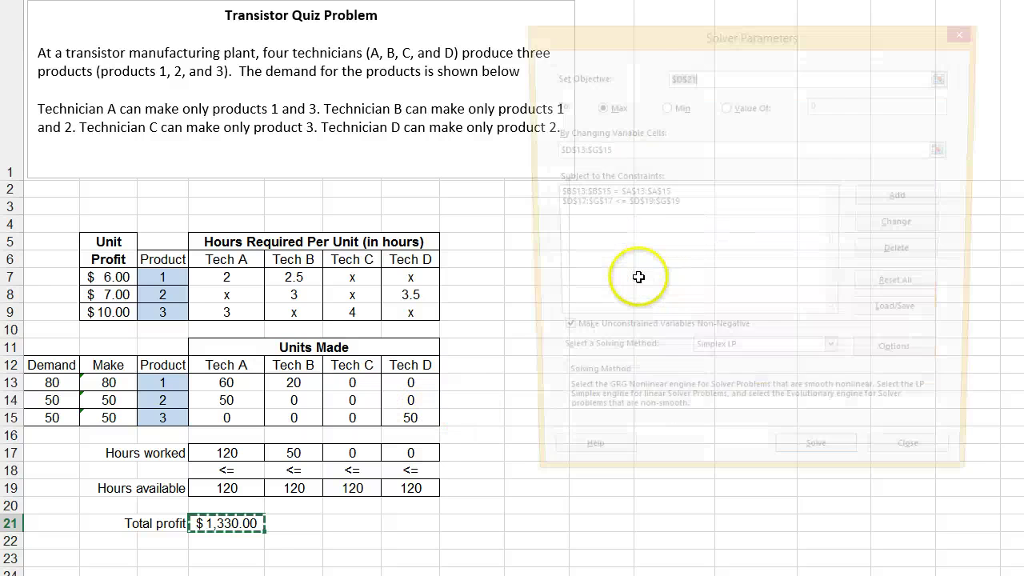
- Add the constraint D14 = 0 so Tech A makes none of product 2
drag(665, 32, 691, 18)
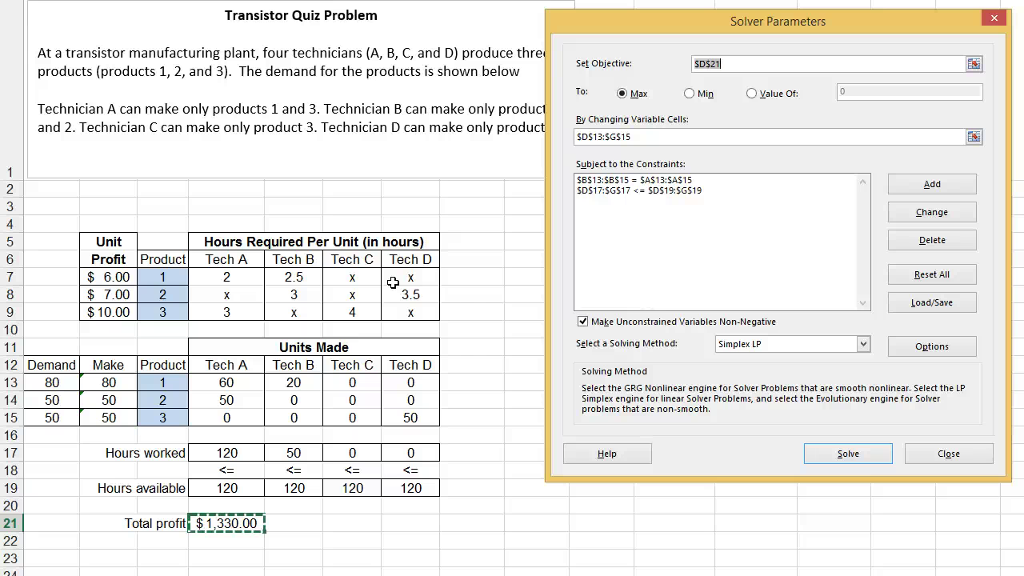
click(932, 185)
drag(790, 198, 667, 213)
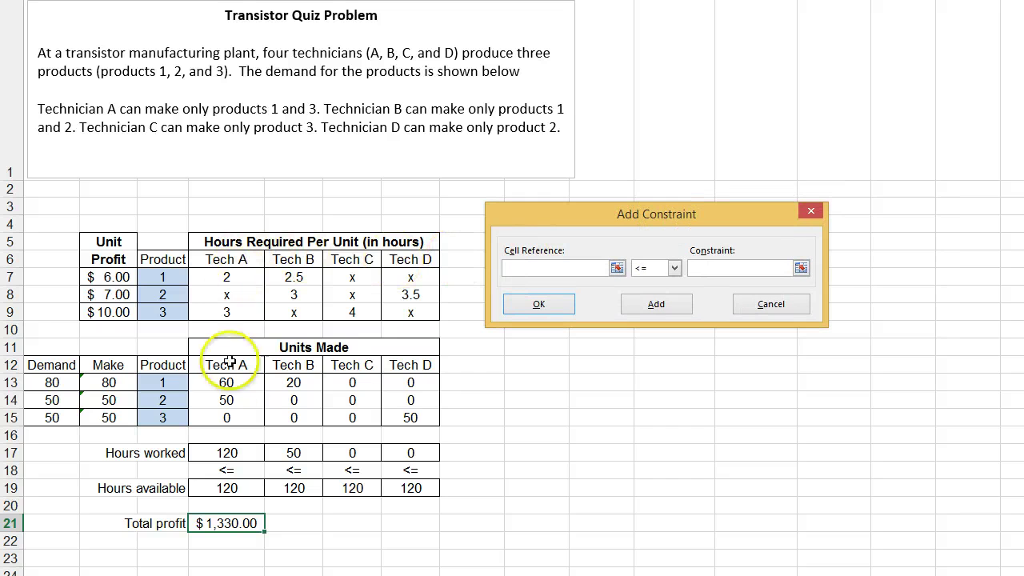
click(227, 402)
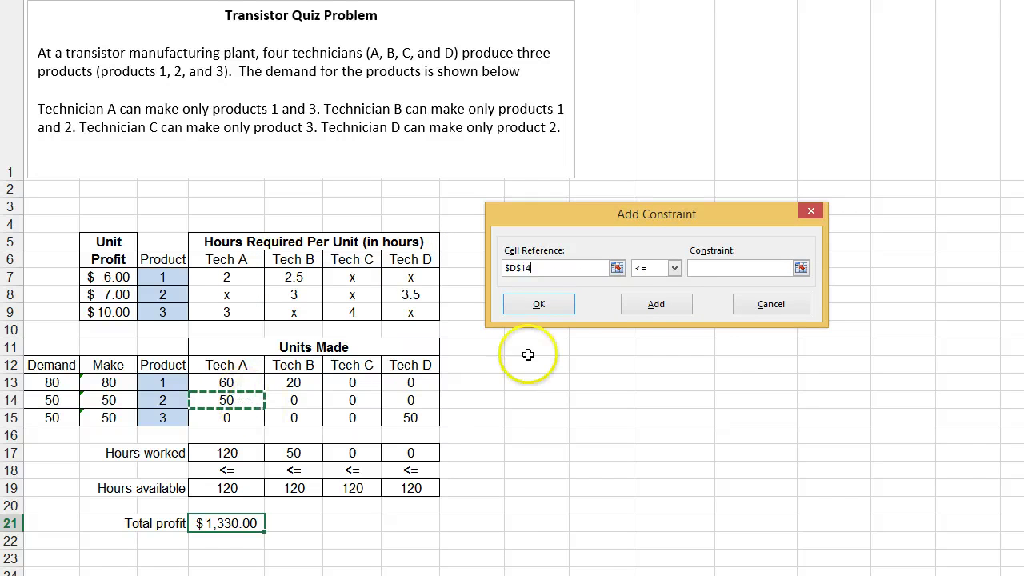
click(672, 270)
click(649, 292)
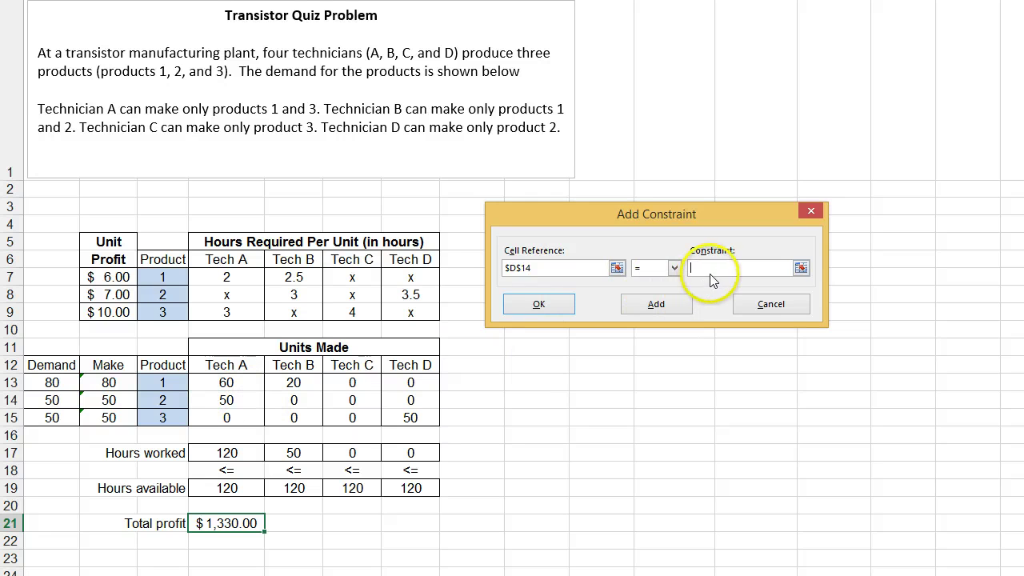
click(711, 269)
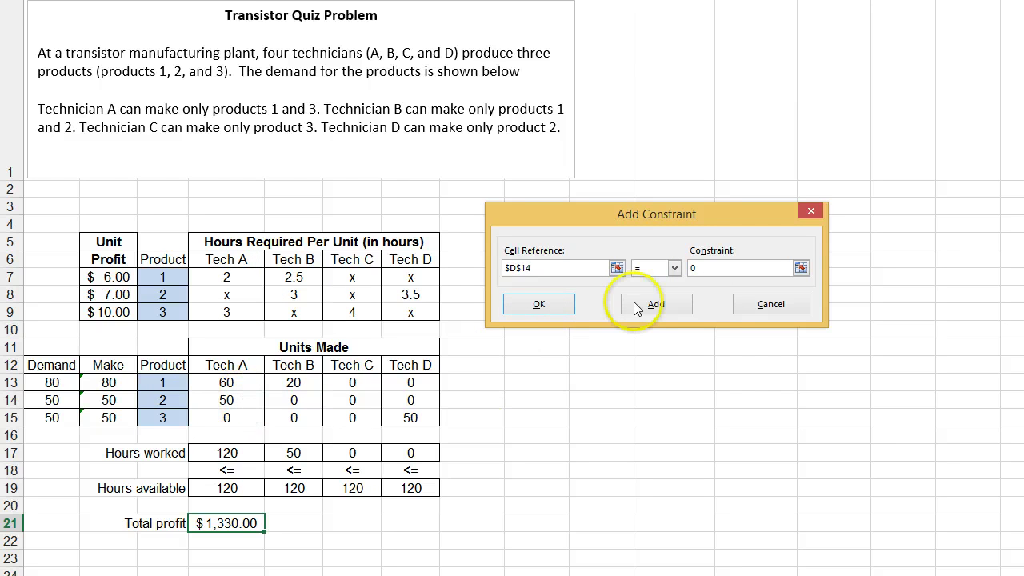
click(657, 305)
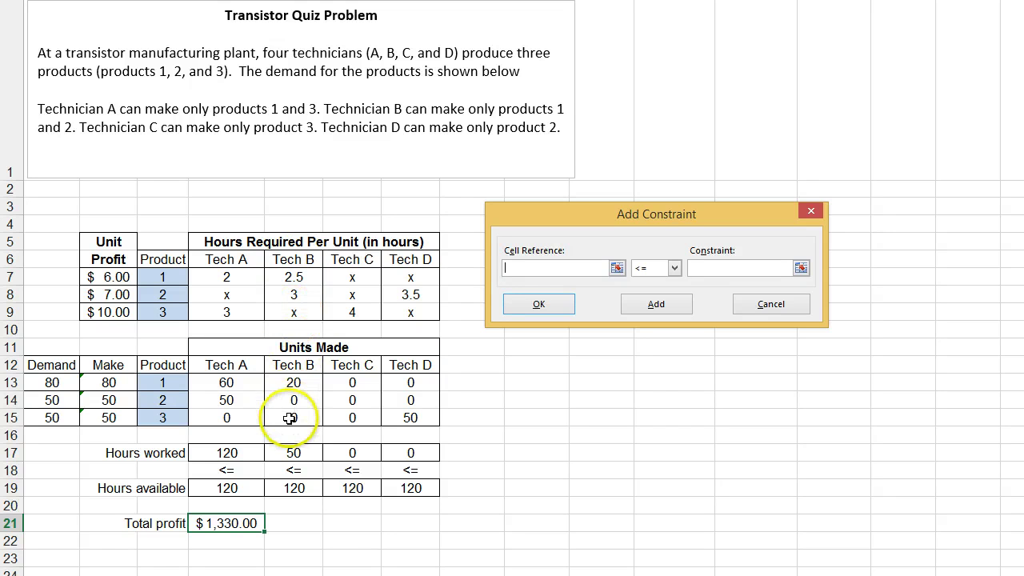
- Add the constraint E15 = 0 so Tech B makes none of product 3
click(674, 268)
click(656, 293)
text(0)
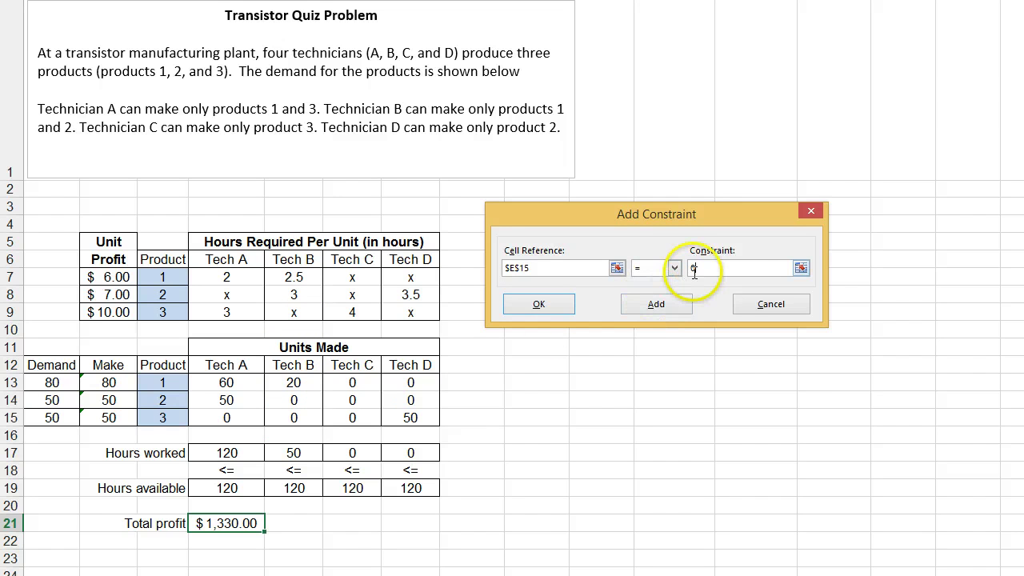
click(668, 306)
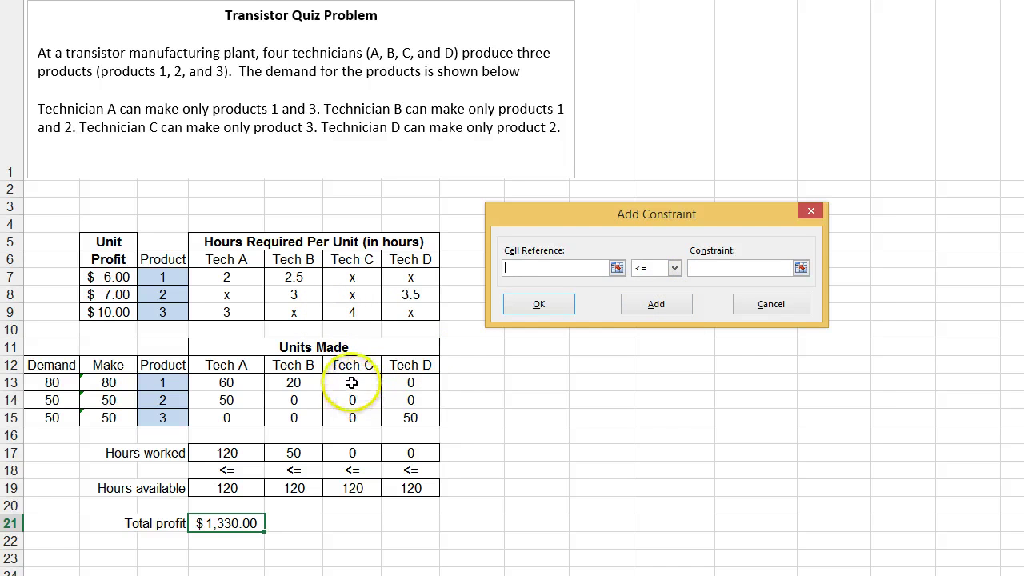
- Add the constraint F13:F14 = 0 so Tech C makes none of products 1 and 2
drag(352, 382, 349, 400)
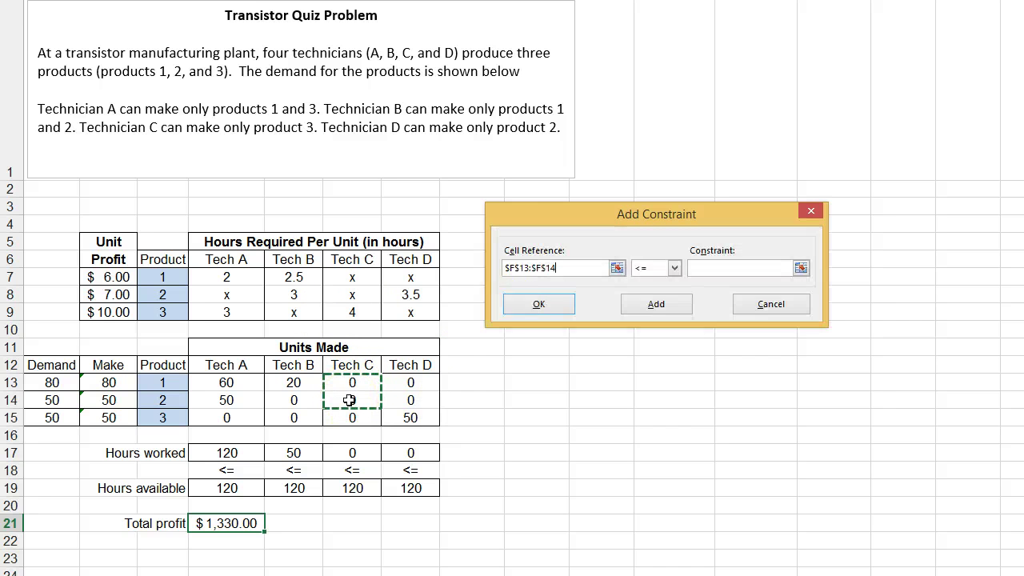
click(674, 268)
click(669, 292)
text(0)
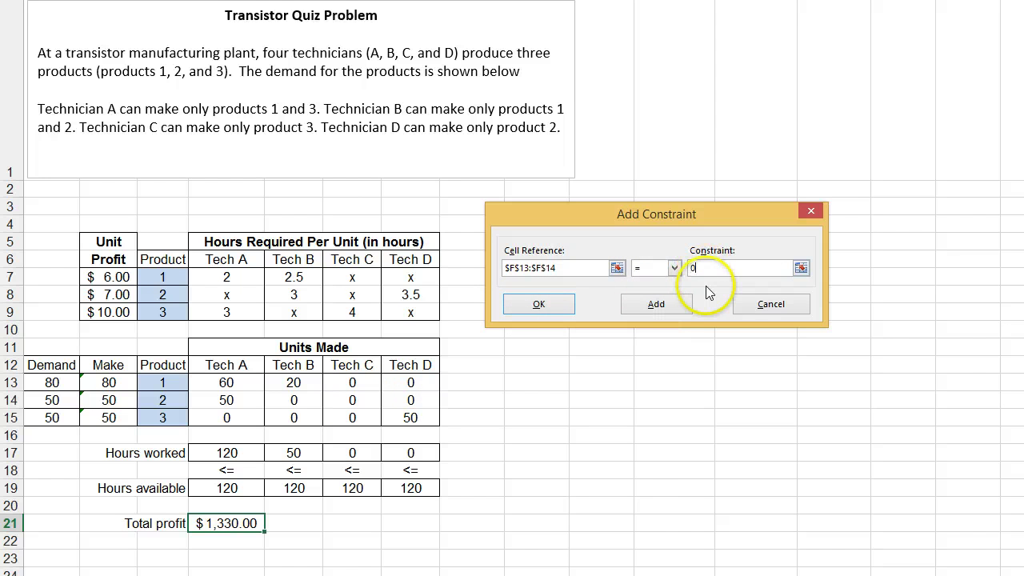
click(656, 307)
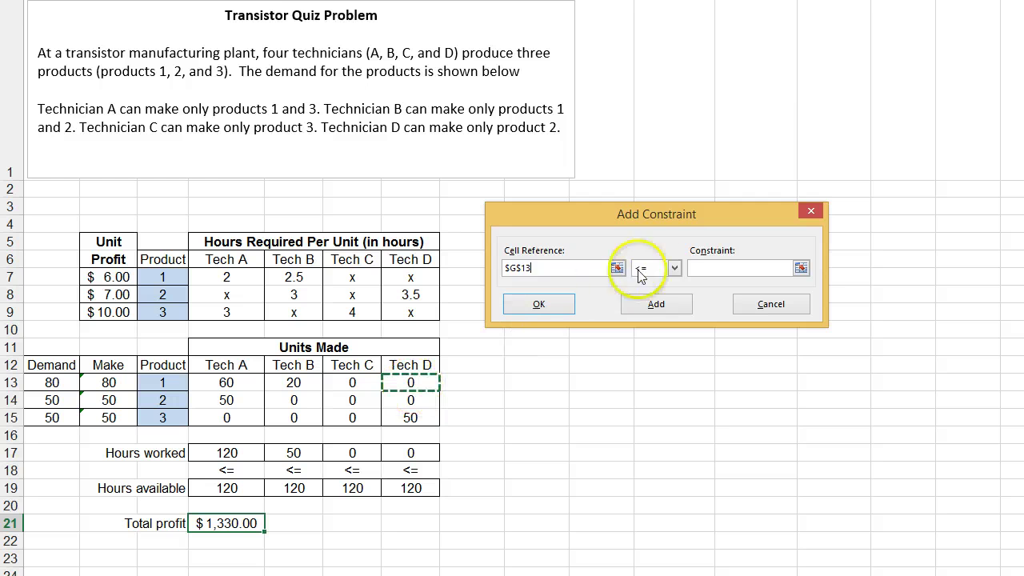
- Add the constraint G13 = 0 so Tech D makes none of product 1
click(675, 268)
click(669, 292)
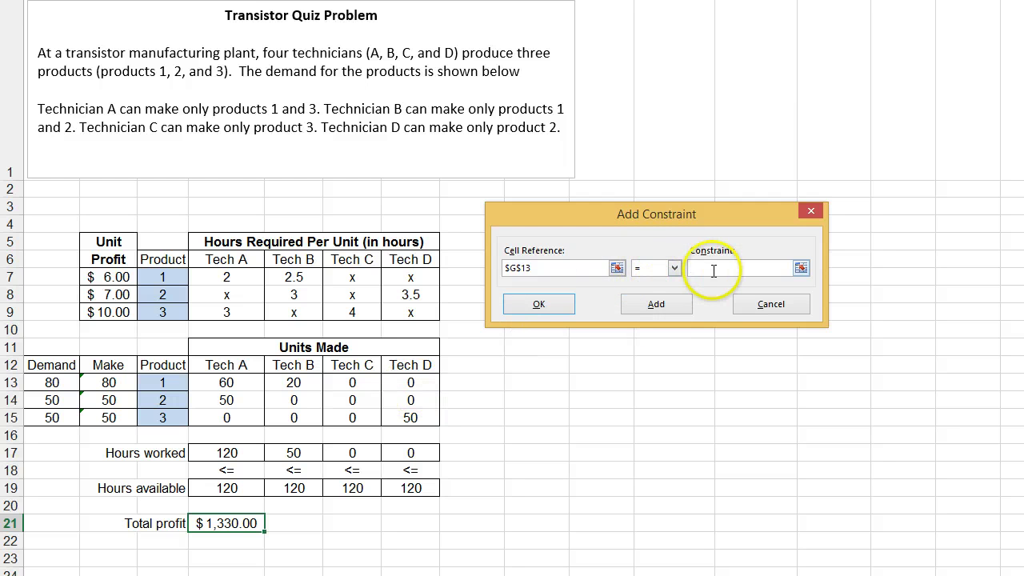
click(659, 306)
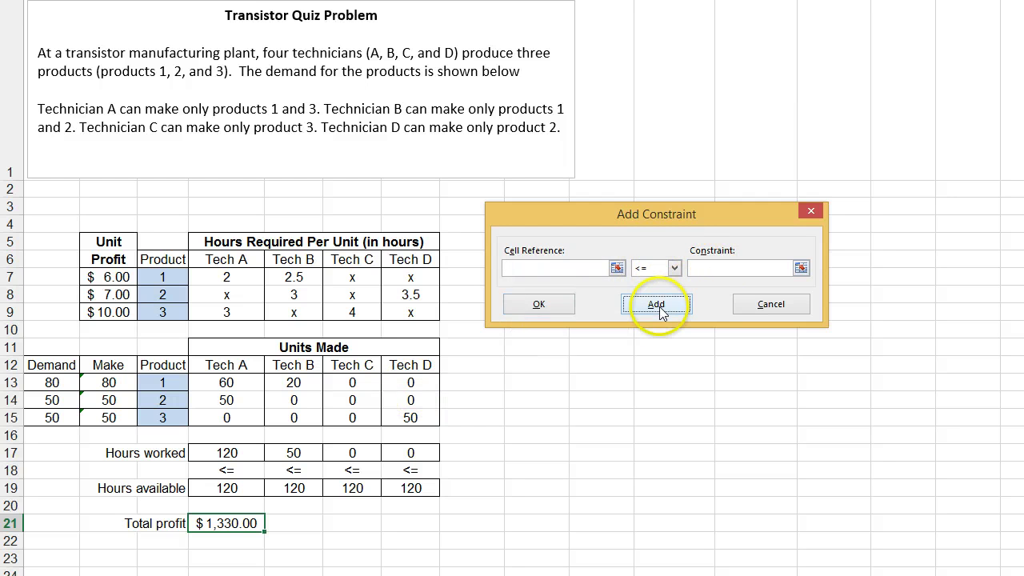
- Add the constraint G15 = 0 so Tech D makes none of product 3, then solve the transistor model
click(410, 419)
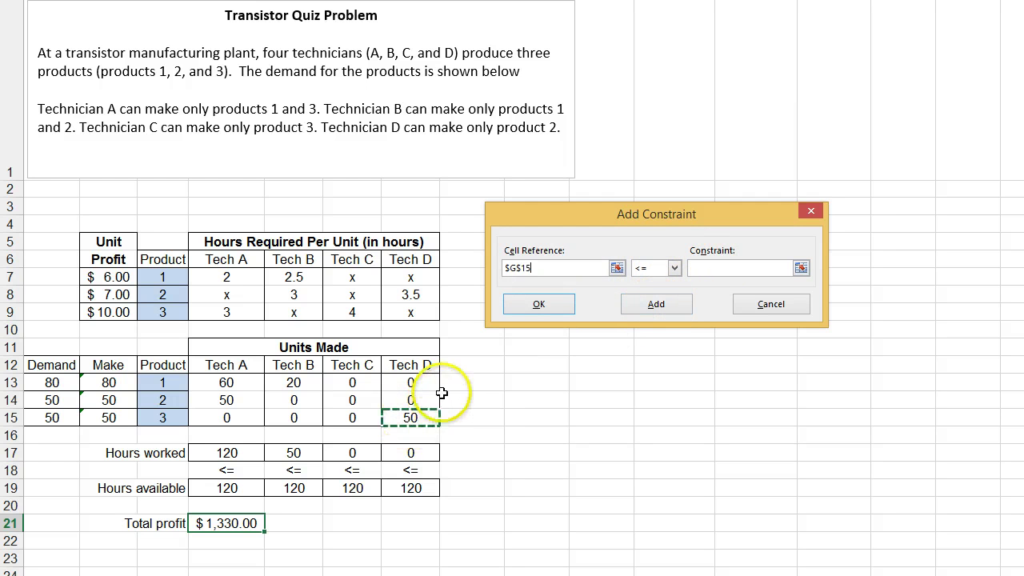
click(674, 268)
click(652, 292)
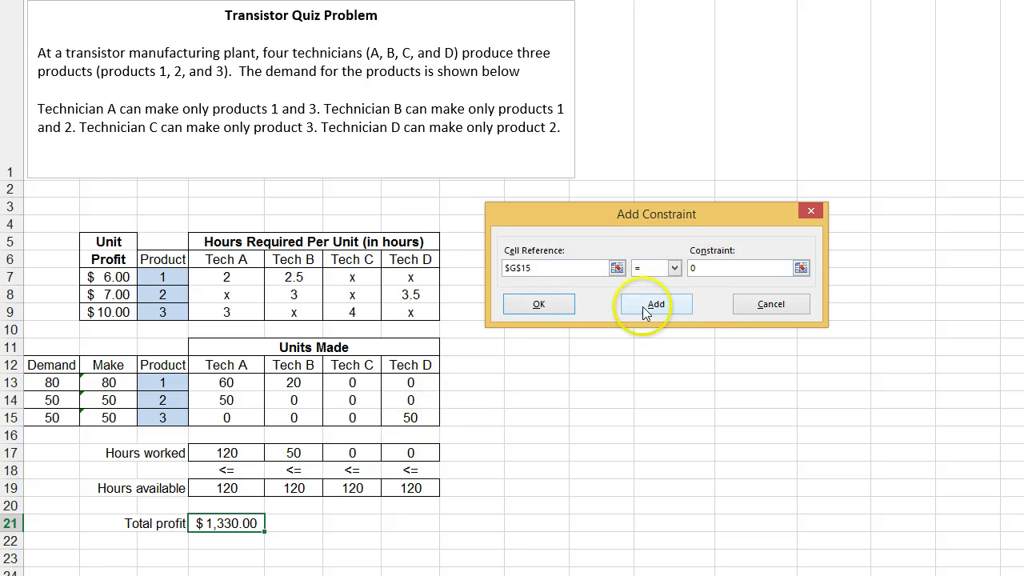
click(539, 304)
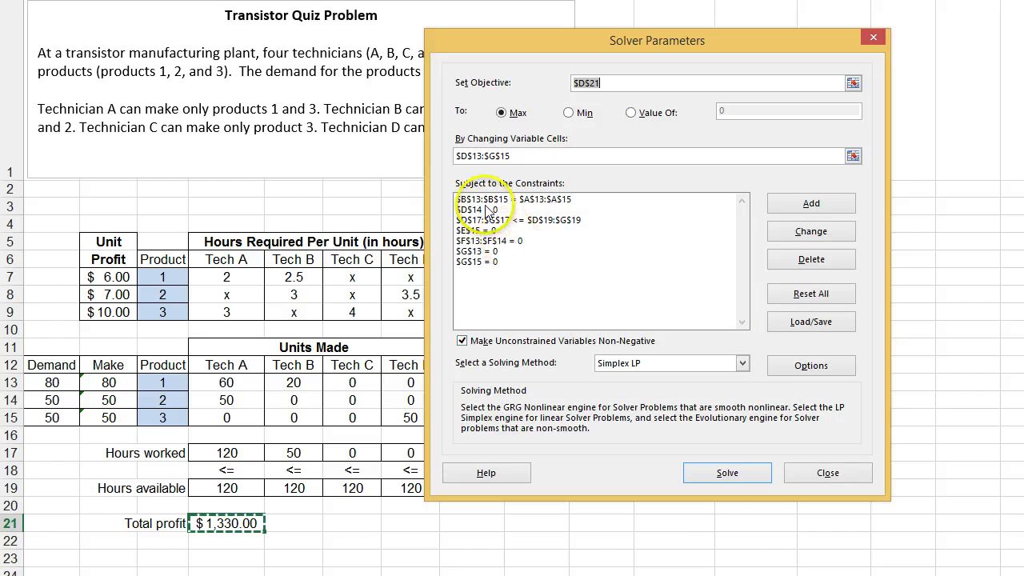
click(739, 479)
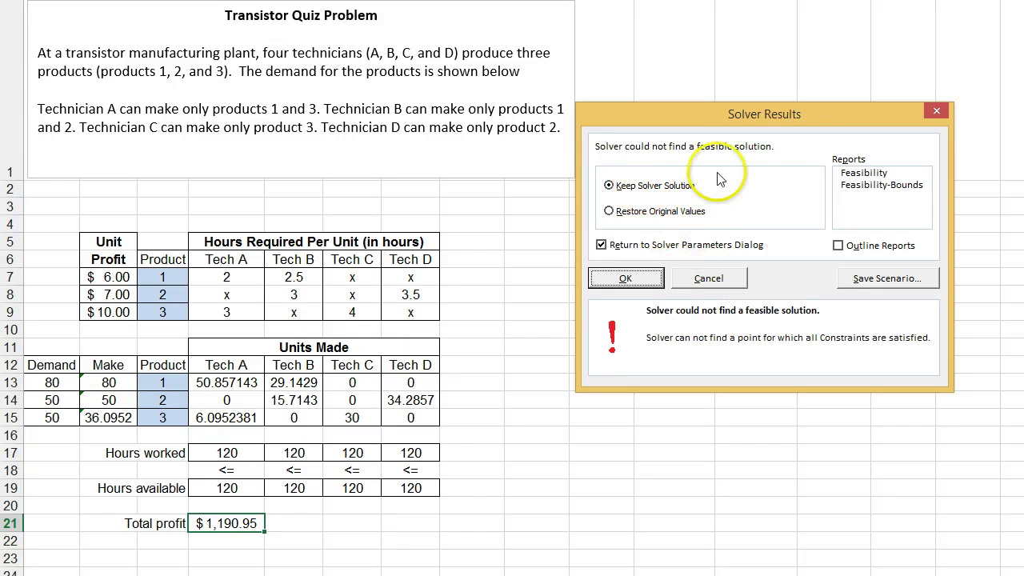
- Change the demand constraint to B13:B15 <= A13:A15 and solve the transistor model, keeping the solution
key(Return)
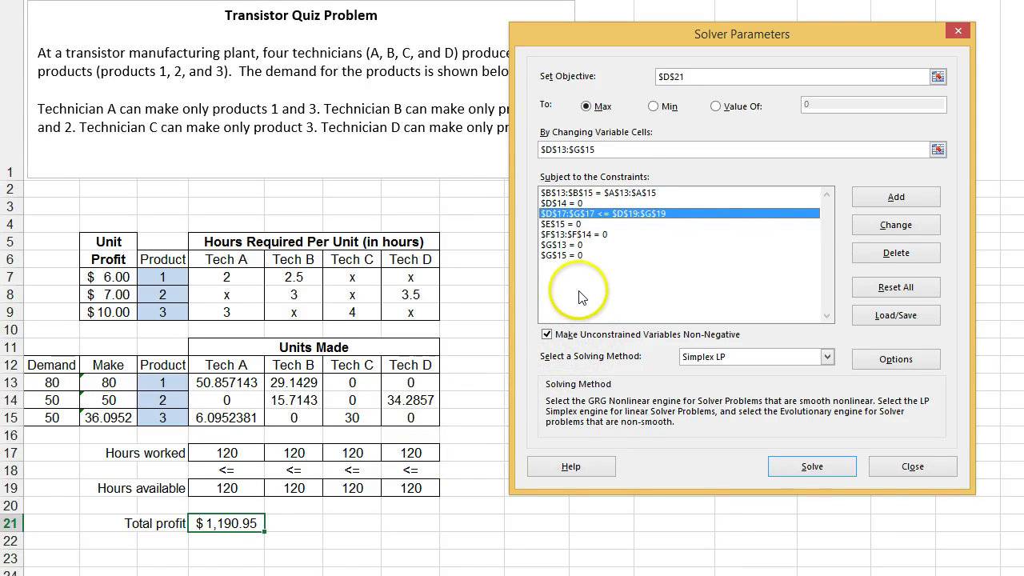
click(634, 194)
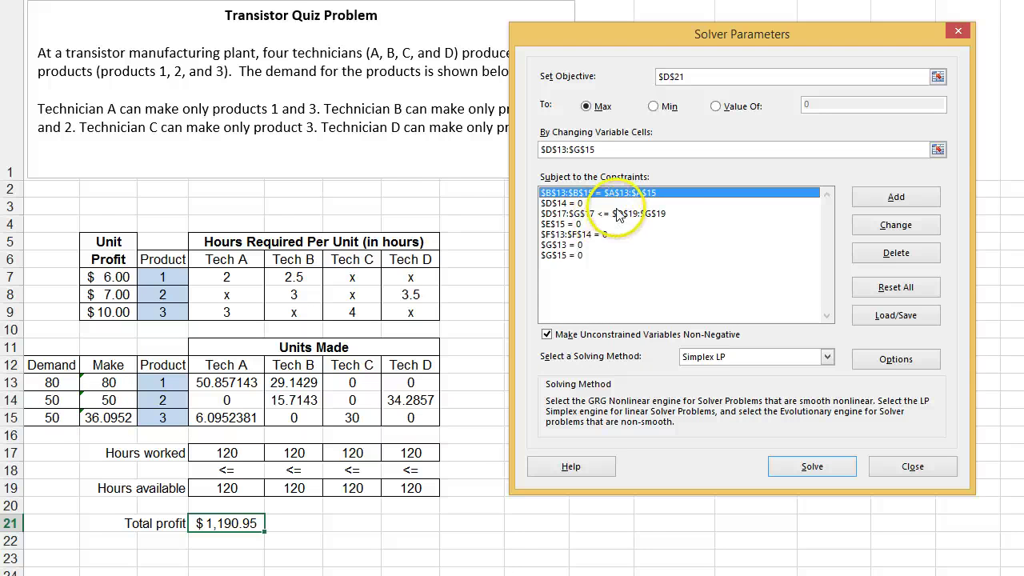
click(884, 226)
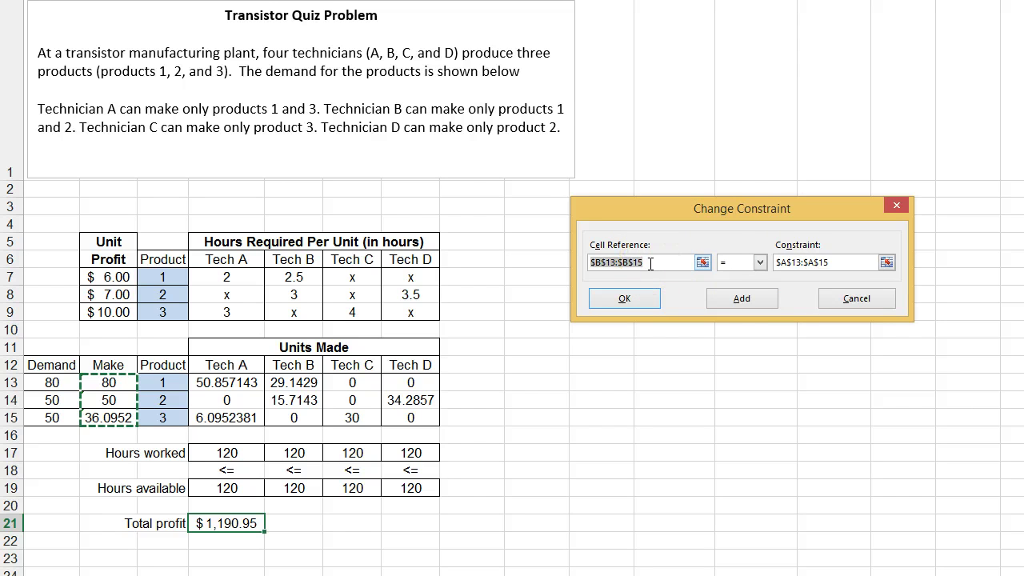
click(760, 264)
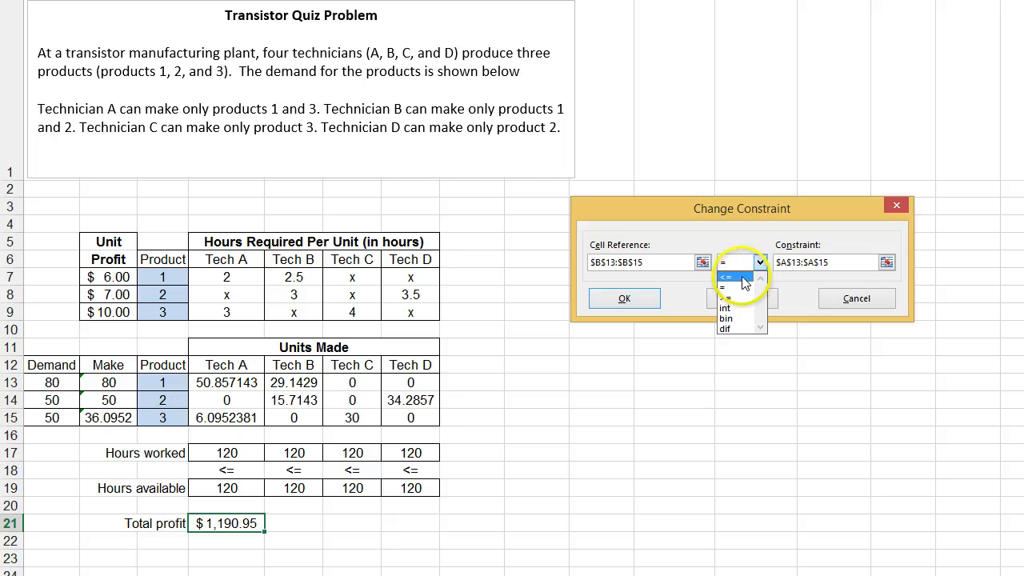
click(743, 277)
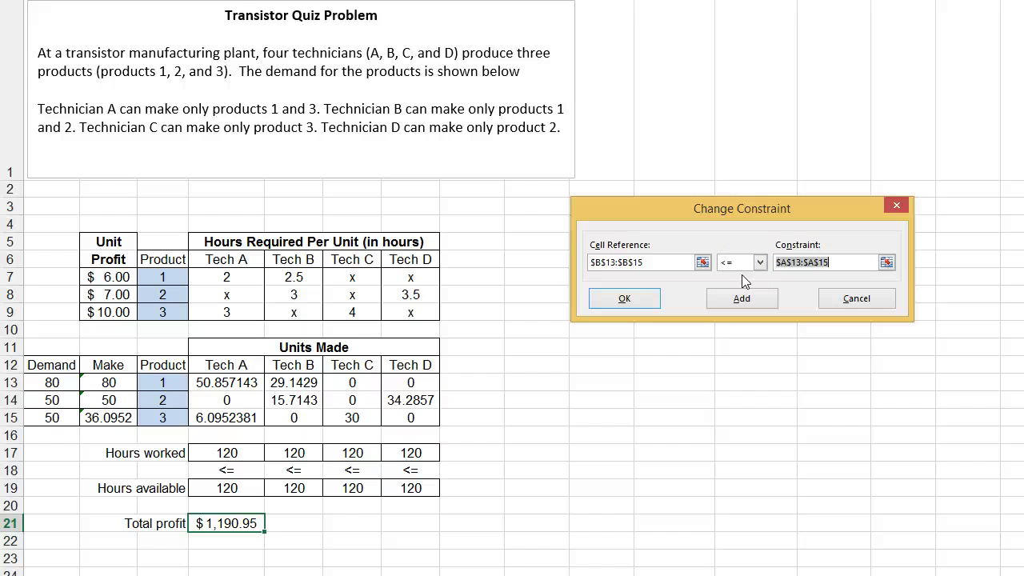
click(624, 299)
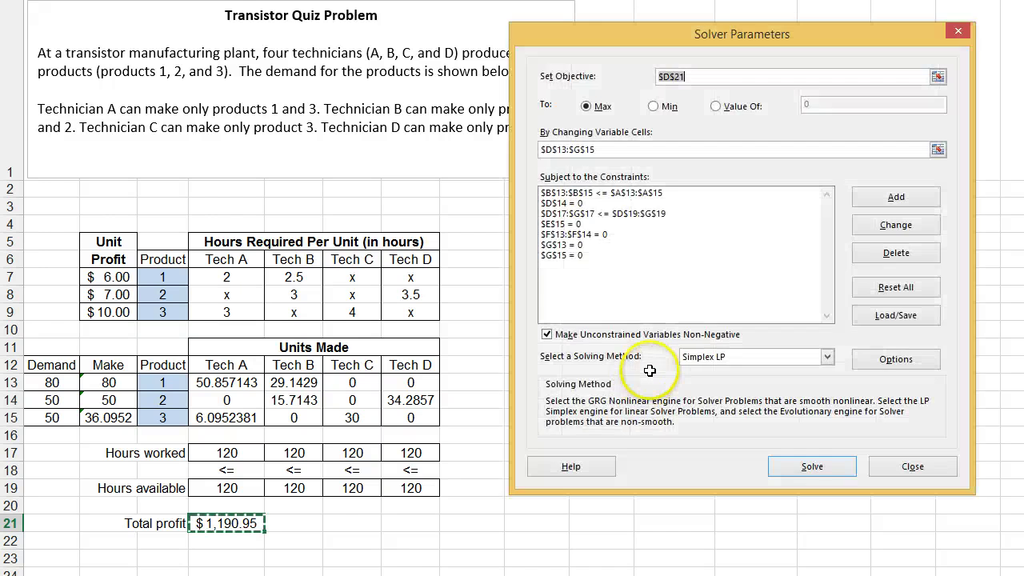
click(795, 467)
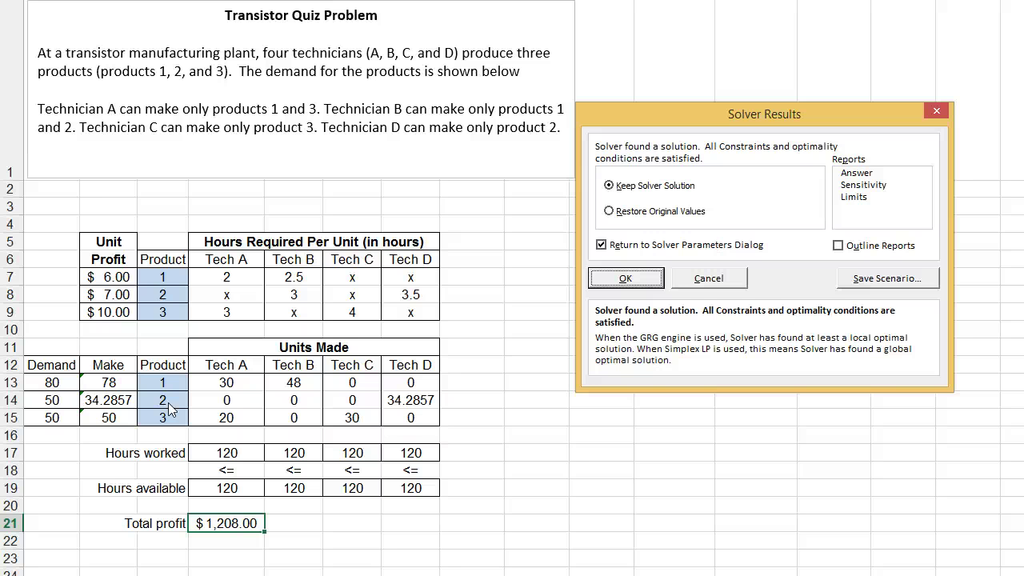
click(622, 277)
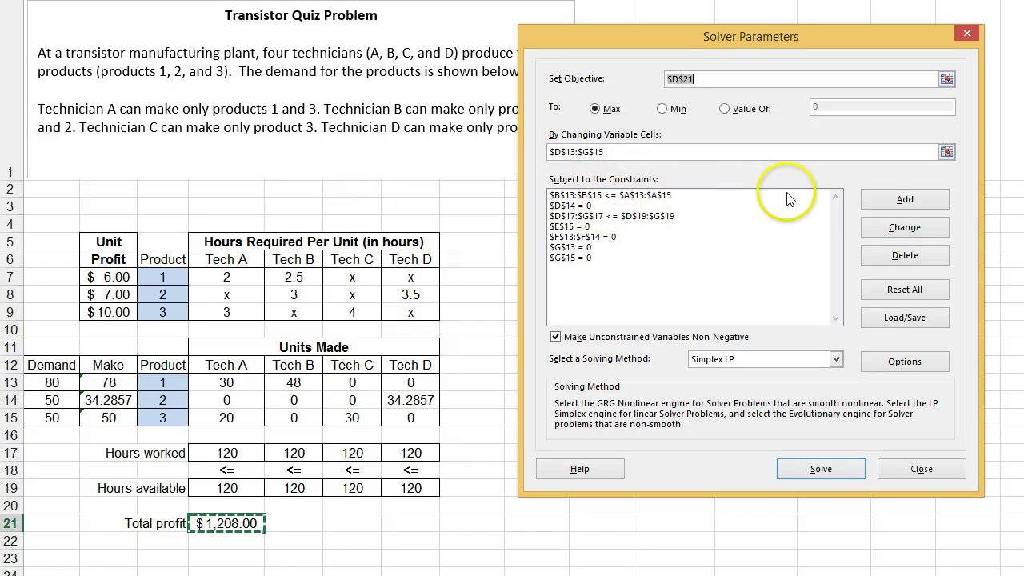
- Add an integer constraint on the units made in D13:G15, solve the transistor model again and close the results
click(904, 199)
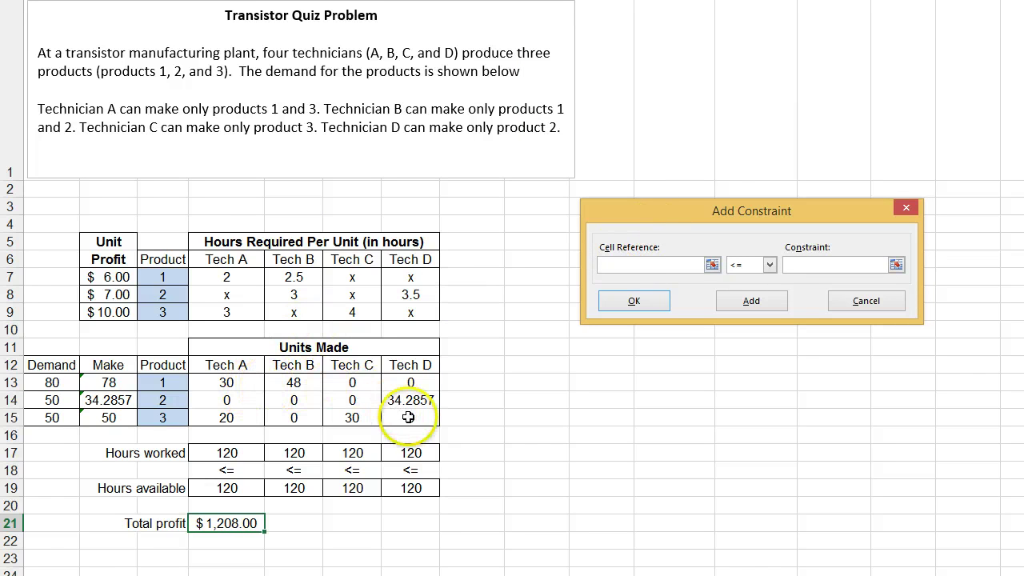
drag(408, 417, 226, 382)
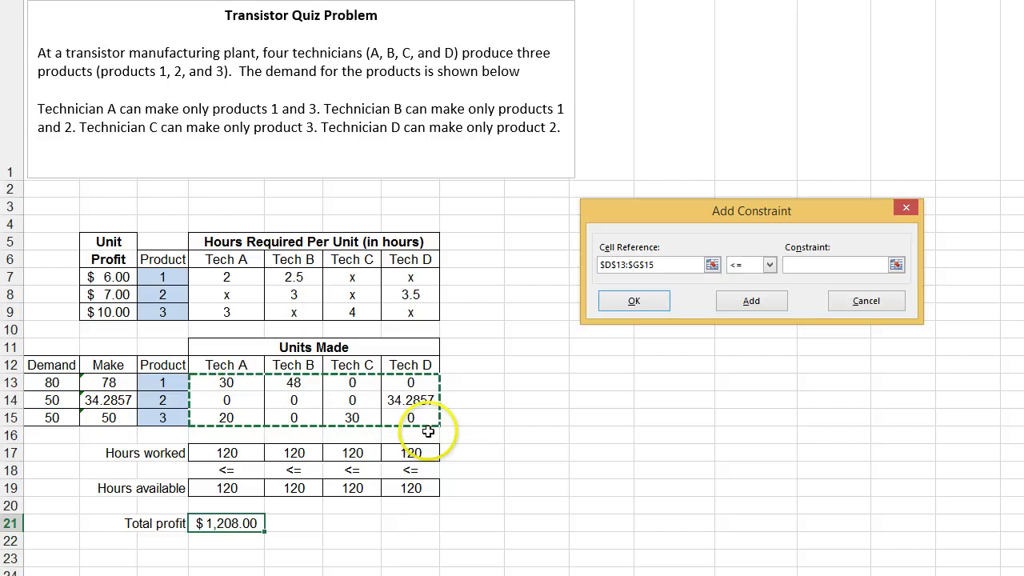
click(768, 264)
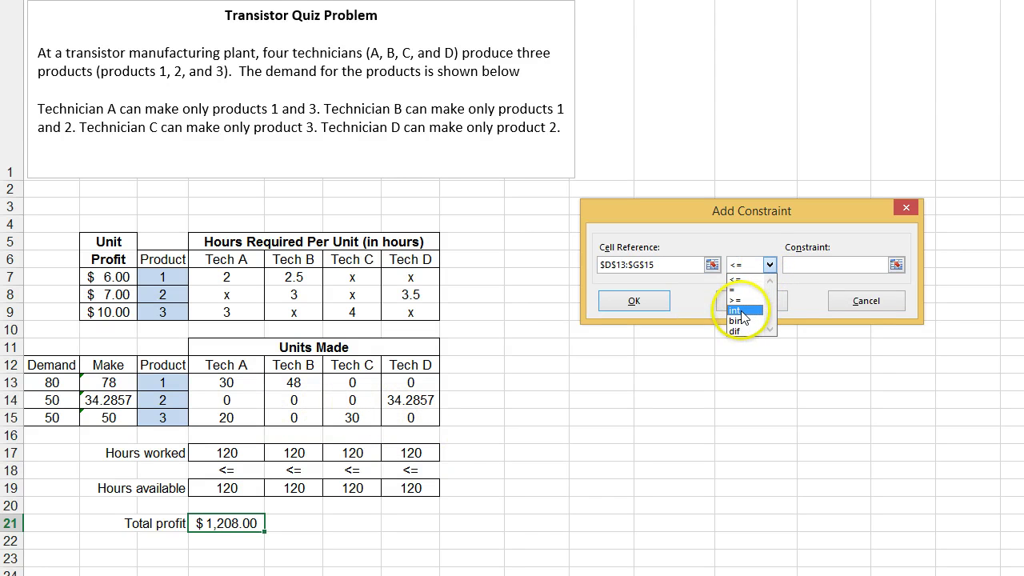
click(741, 311)
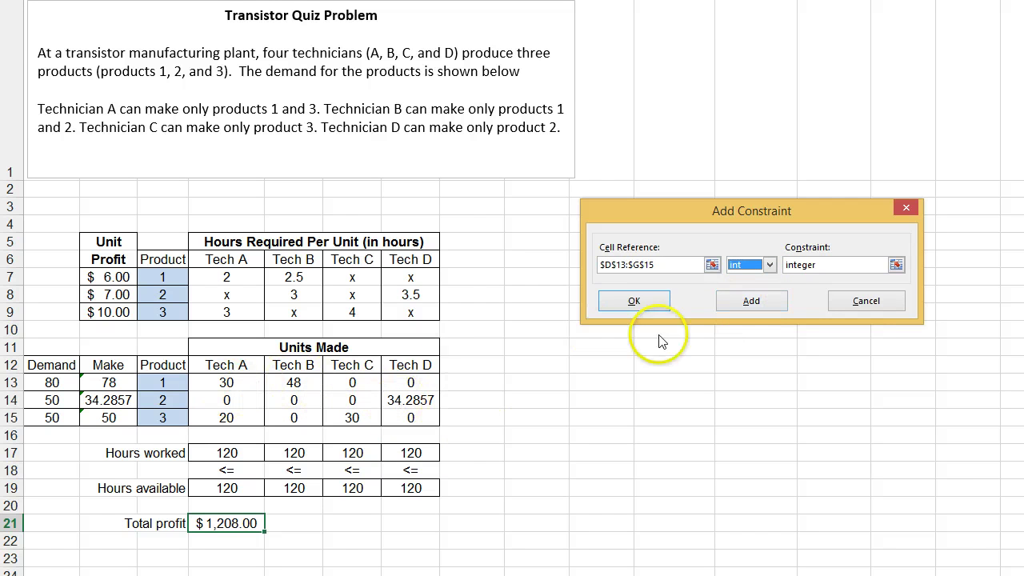
click(634, 302)
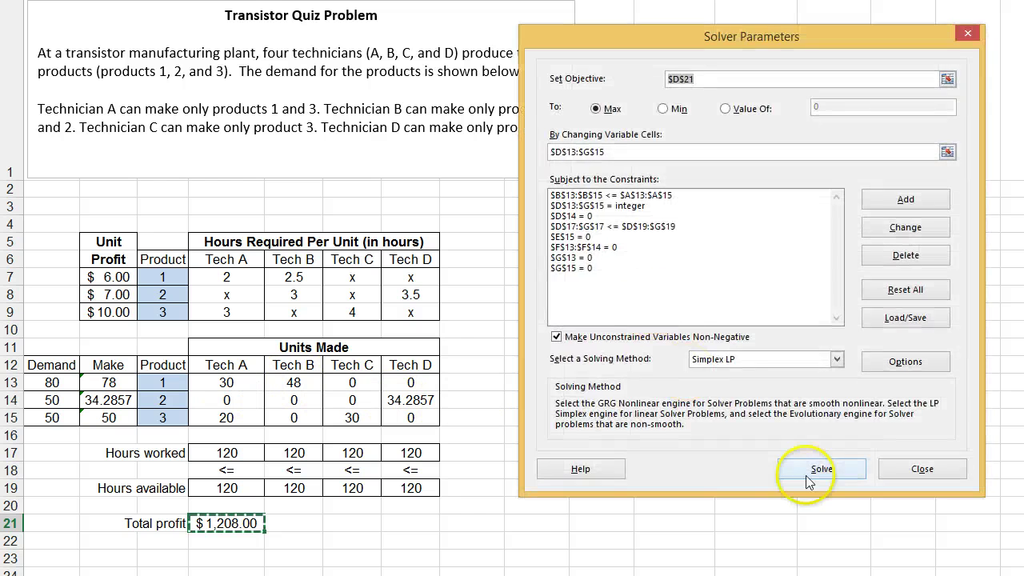
click(821, 470)
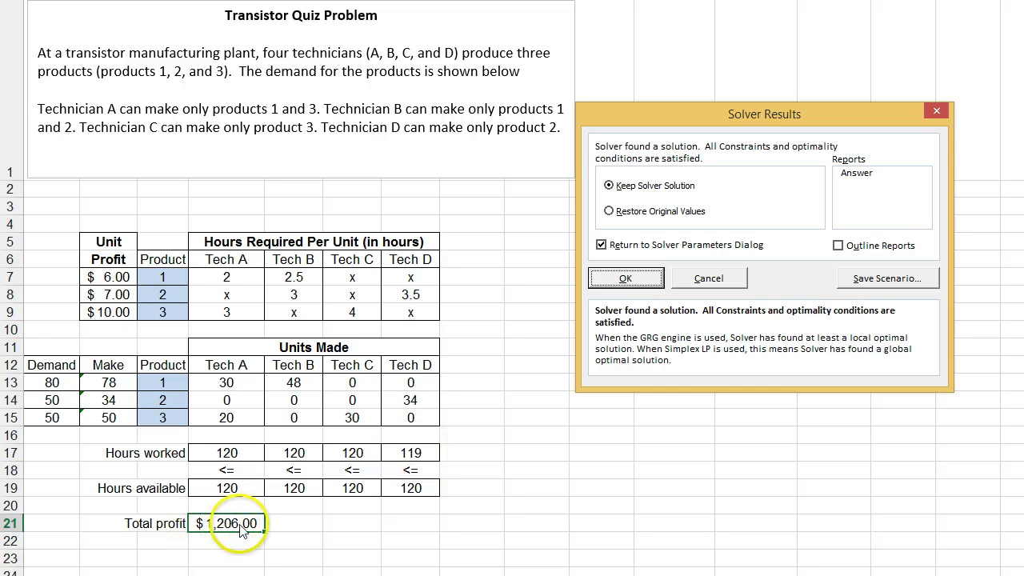
click(713, 282)
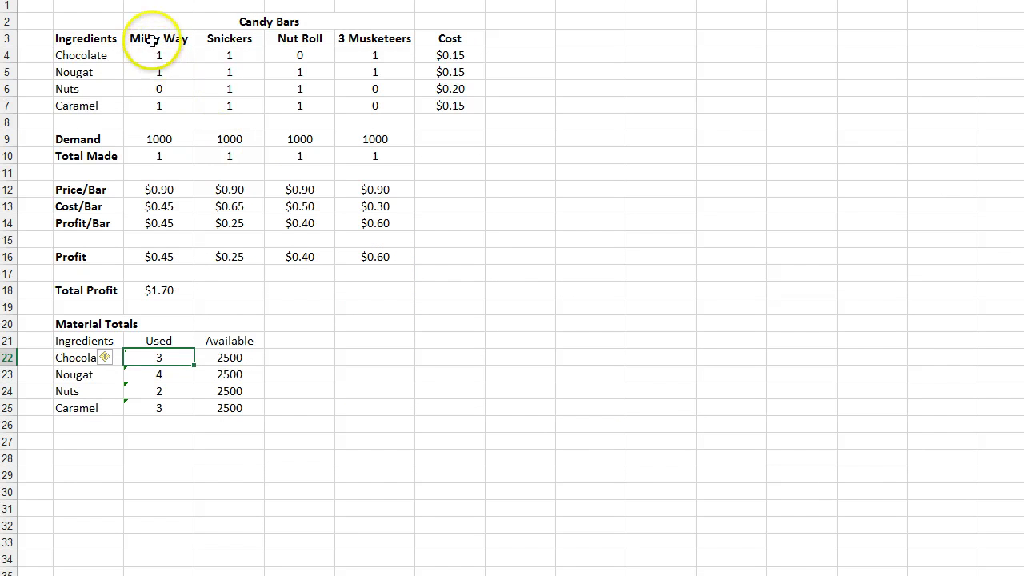
- Examine the candy bar model's products, ingredients, prices and profits, demand, total made, total profit and available materials
drag(159, 39, 359, 40)
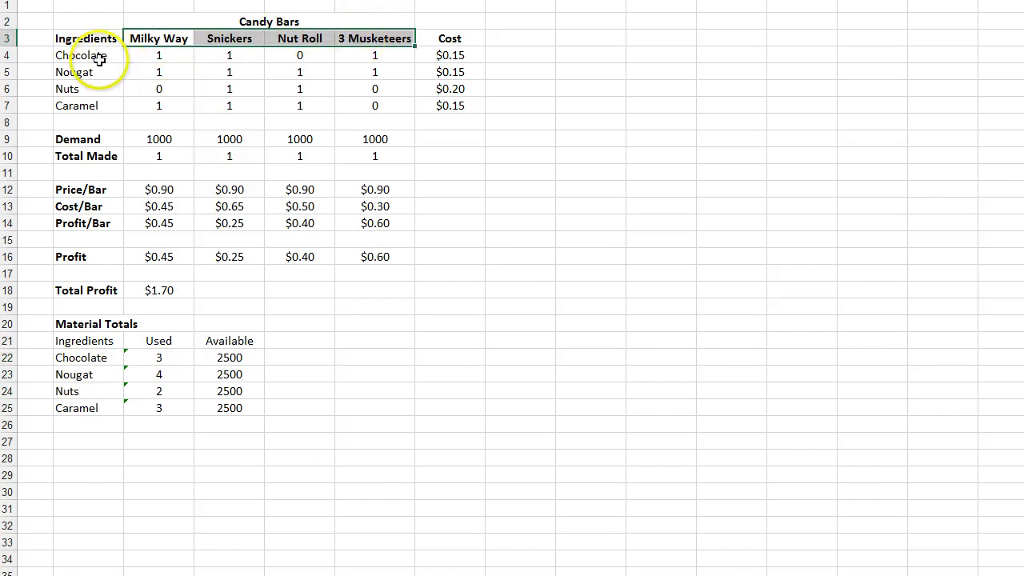
drag(99, 58, 98, 107)
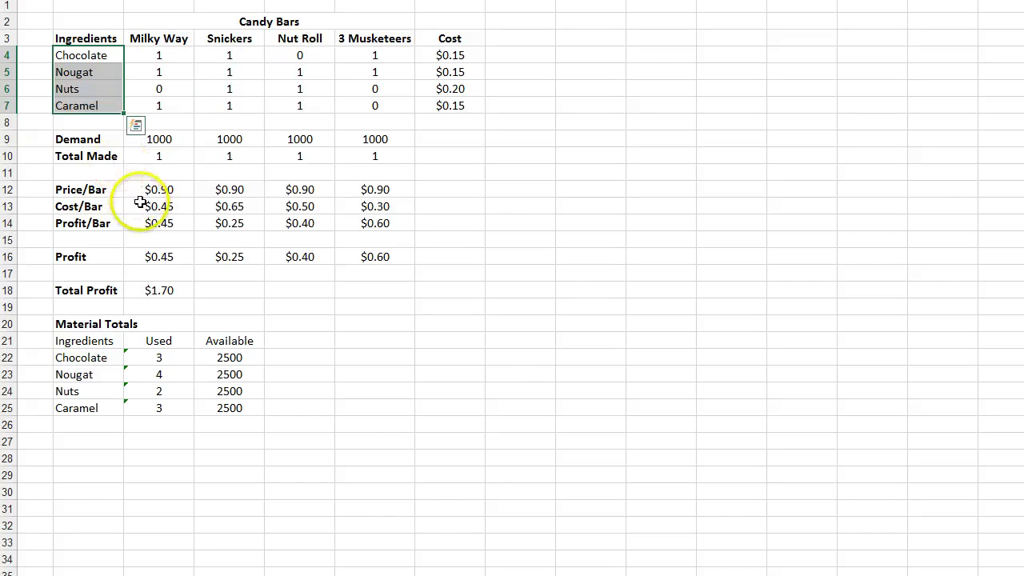
drag(152, 192, 377, 222)
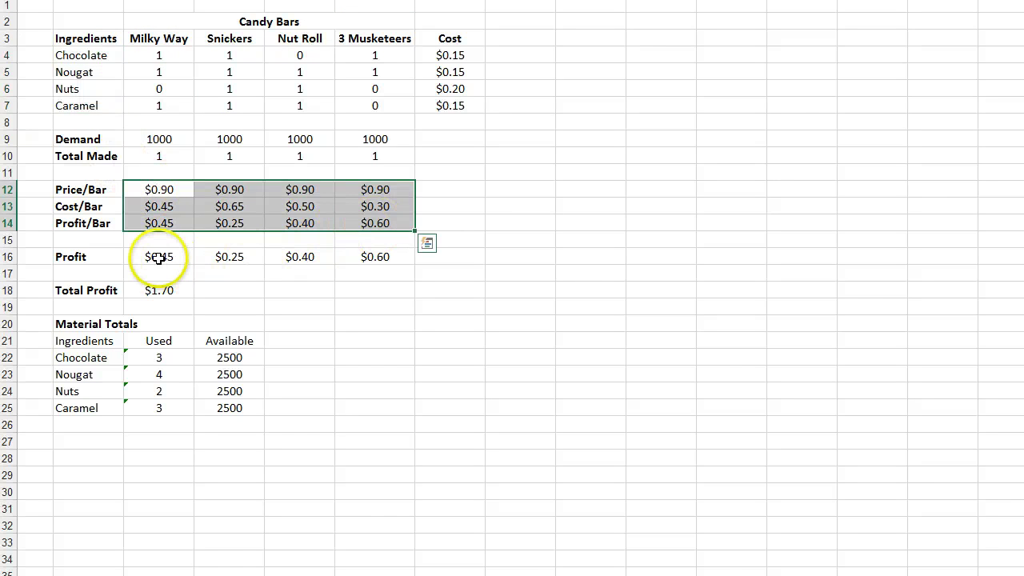
drag(160, 258, 367, 260)
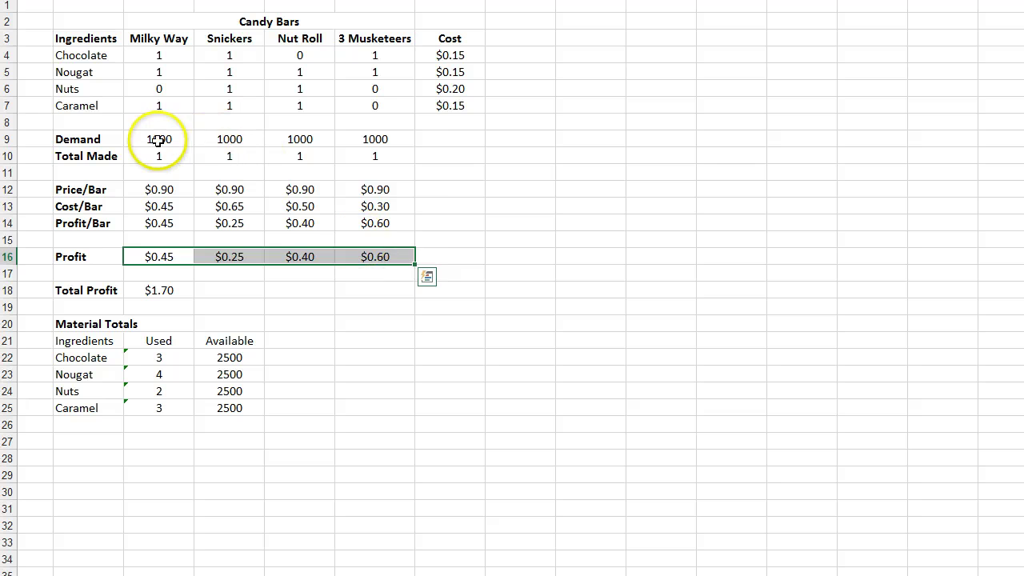
drag(155, 137, 387, 143)
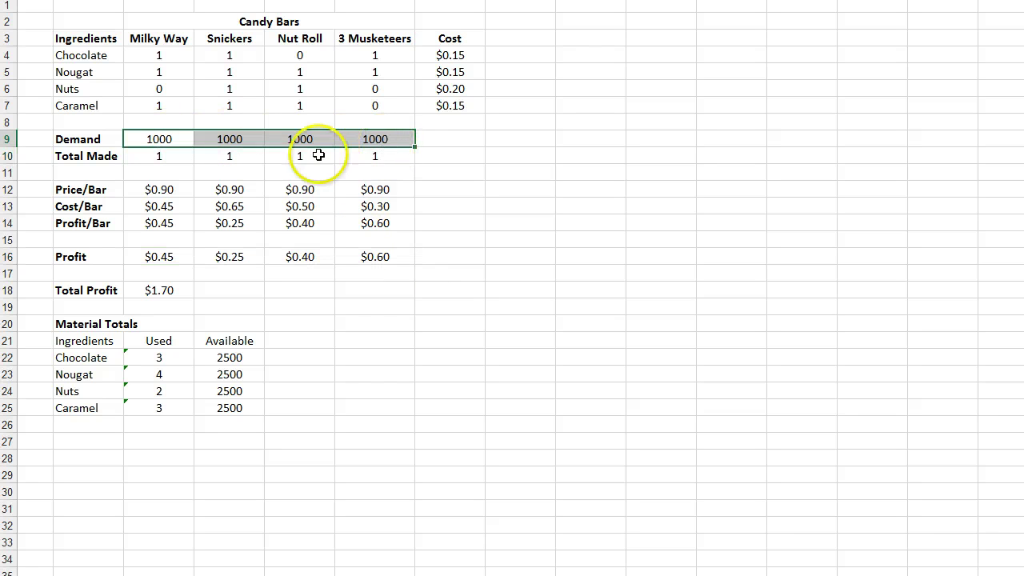
drag(160, 156, 362, 156)
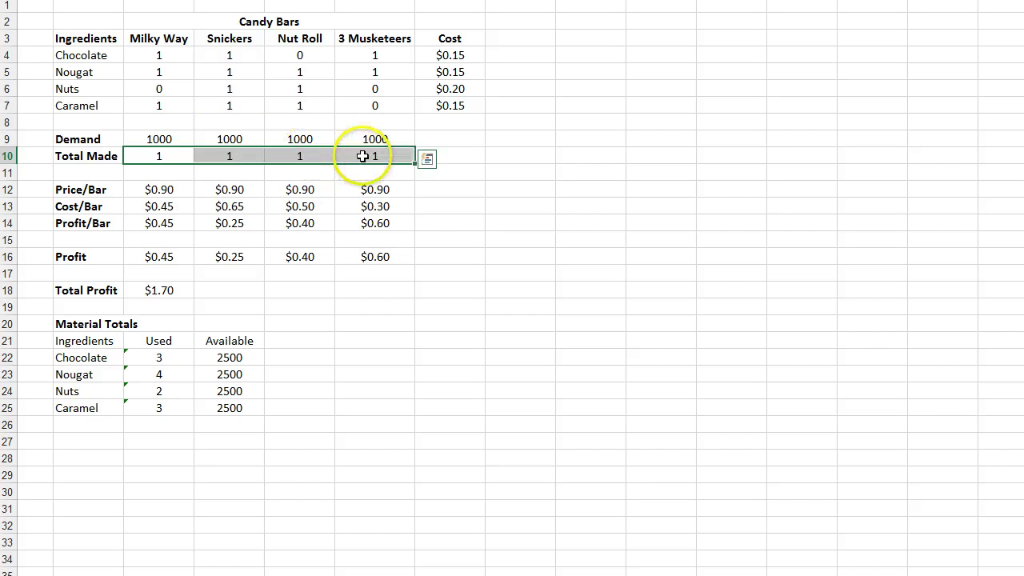
click(152, 291)
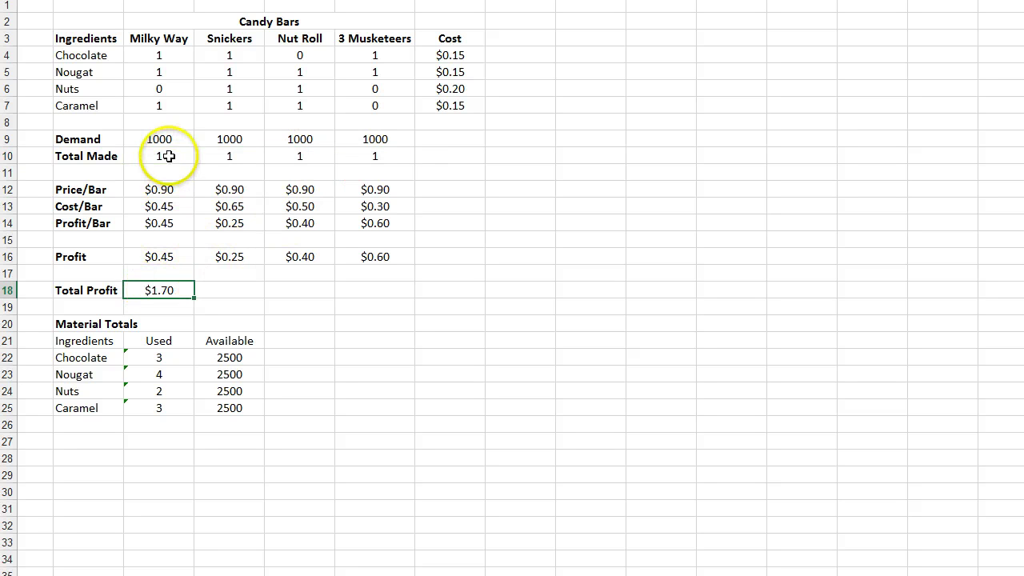
drag(159, 156, 366, 156)
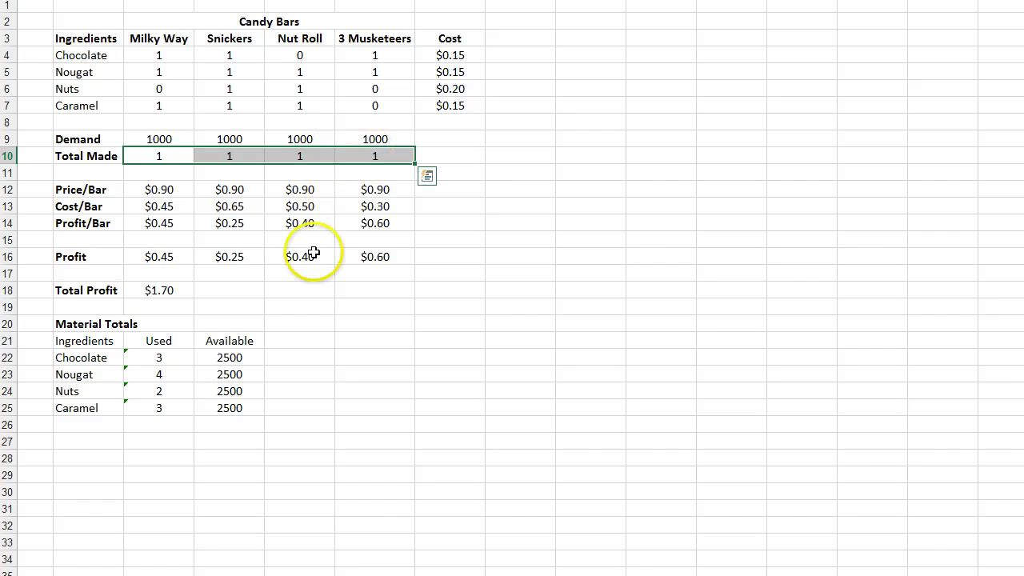
drag(228, 356, 228, 408)
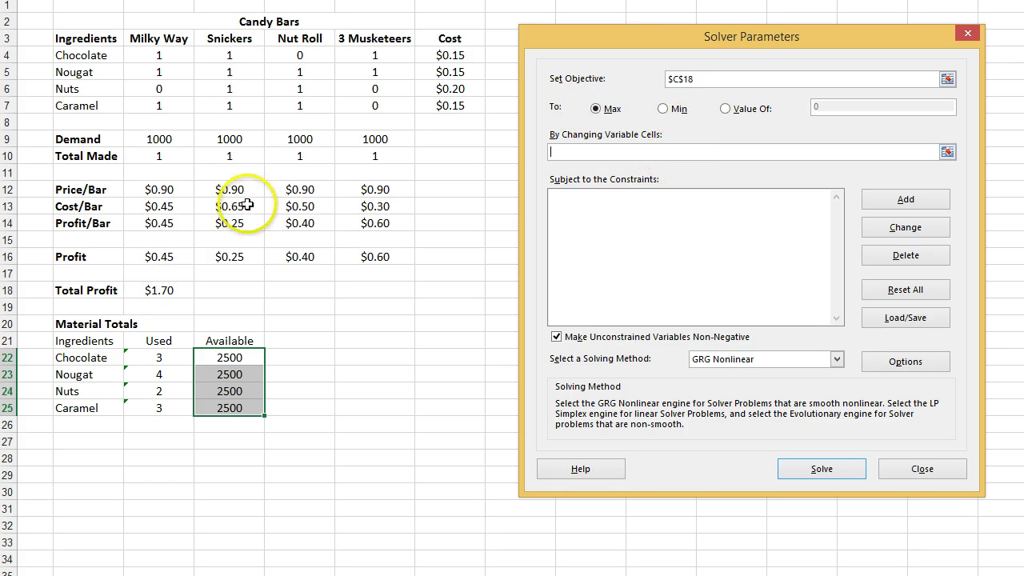
- Set Solver to maximize total profit in C18 by changing C10:F10 with Simplex LP, then solve without constraints
drag(158, 156, 399, 162)
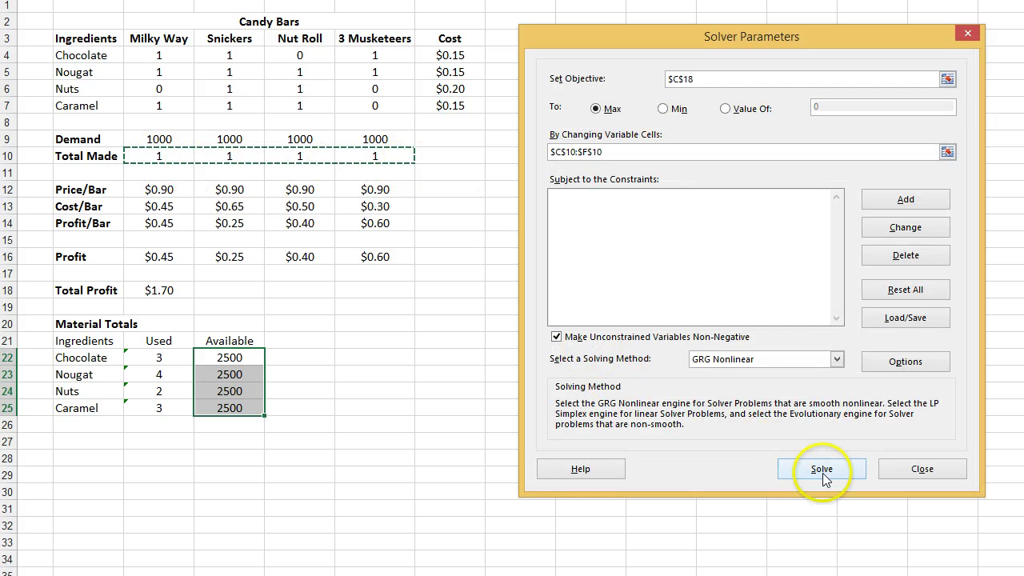
click(768, 359)
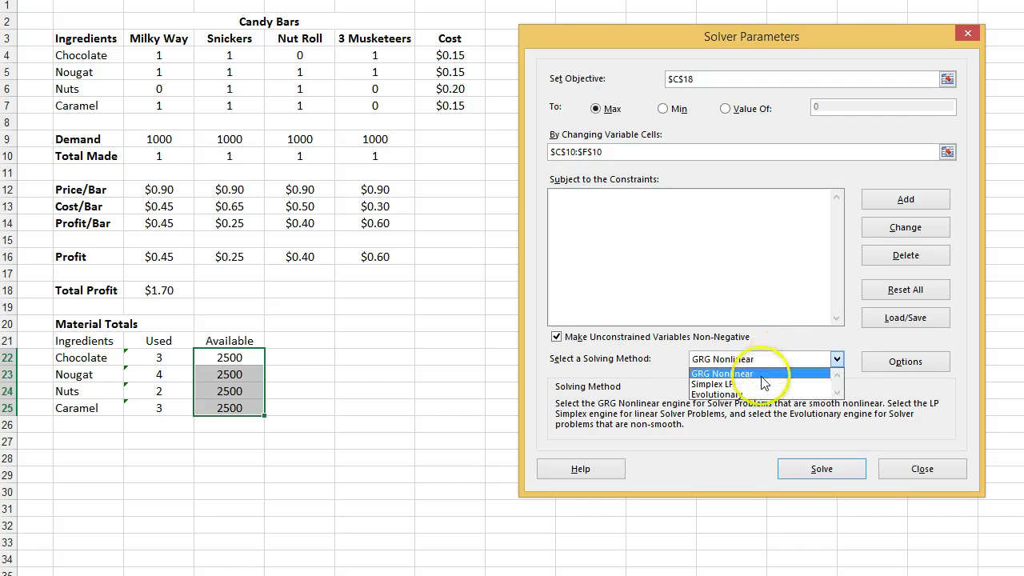
click(761, 384)
click(807, 470)
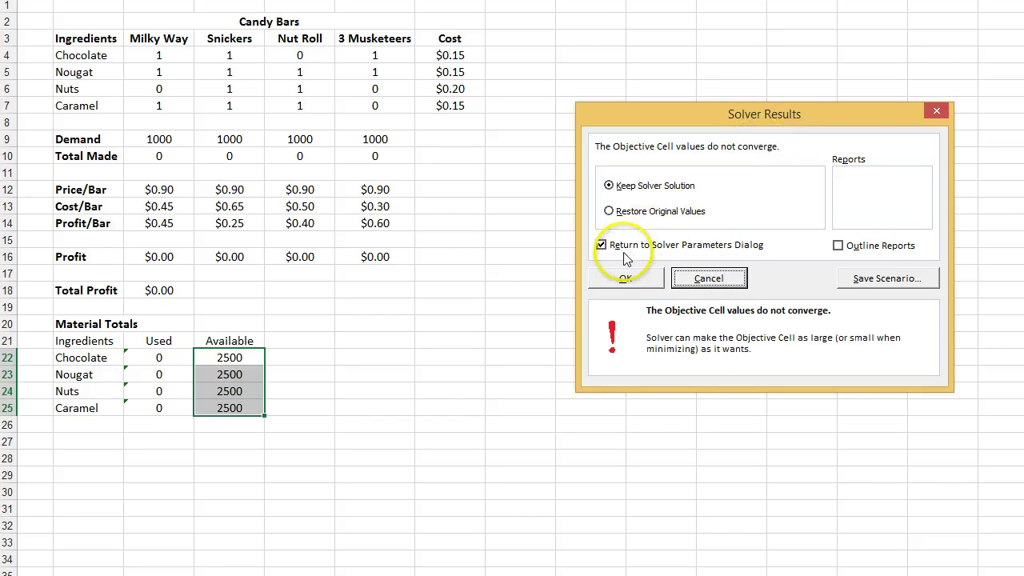
click(624, 278)
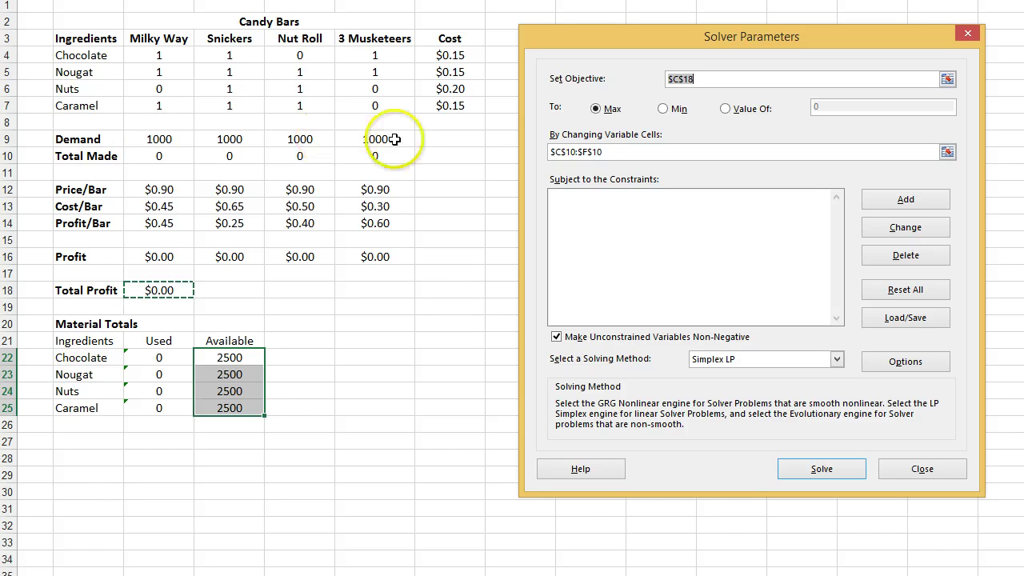
- Add the constraint C10:F10 = C9:F9 so total made equals demand, then solve the candy bar model and keep the solution
click(920, 201)
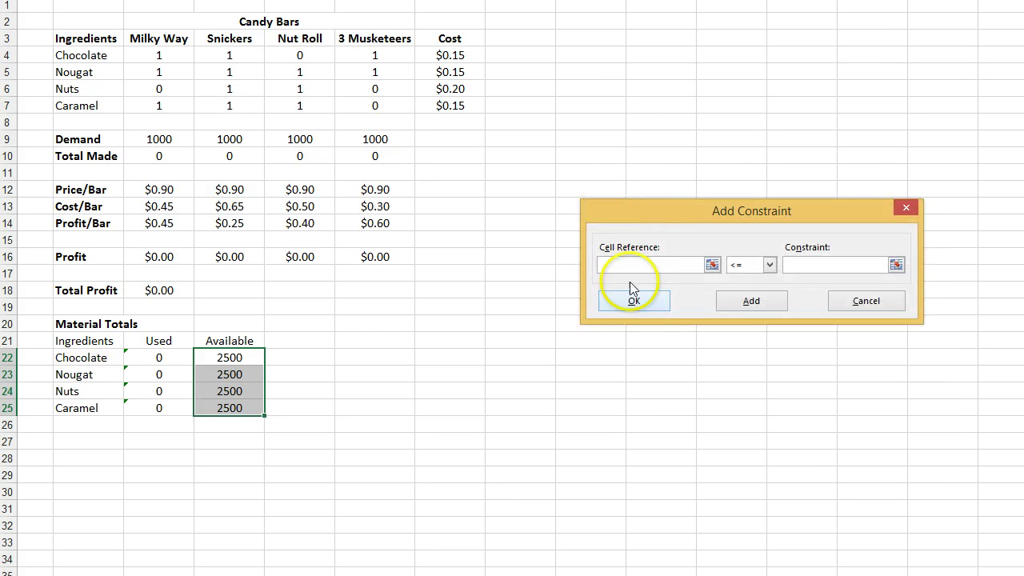
drag(155, 156, 361, 156)
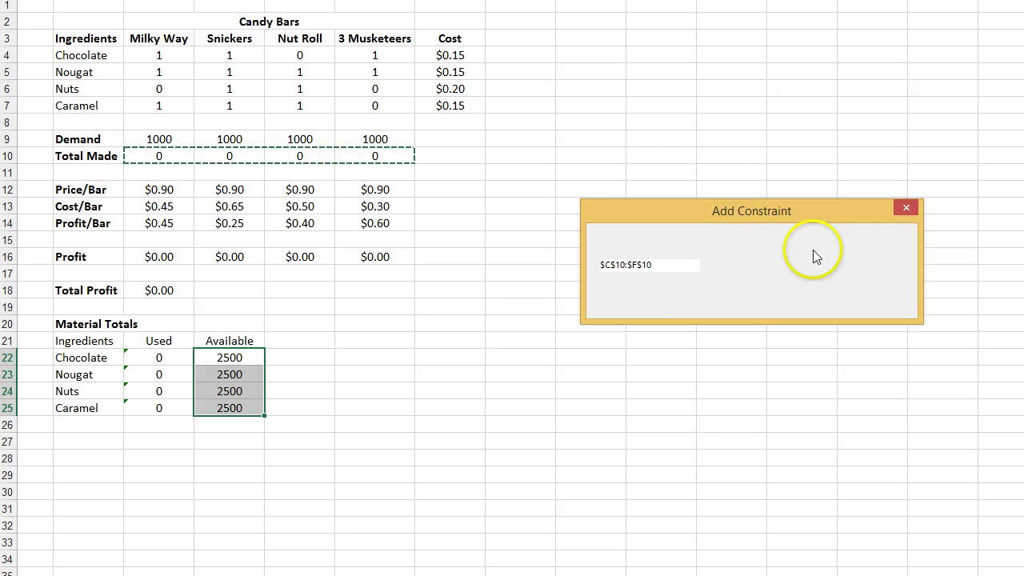
click(769, 265)
click(740, 298)
click(812, 267)
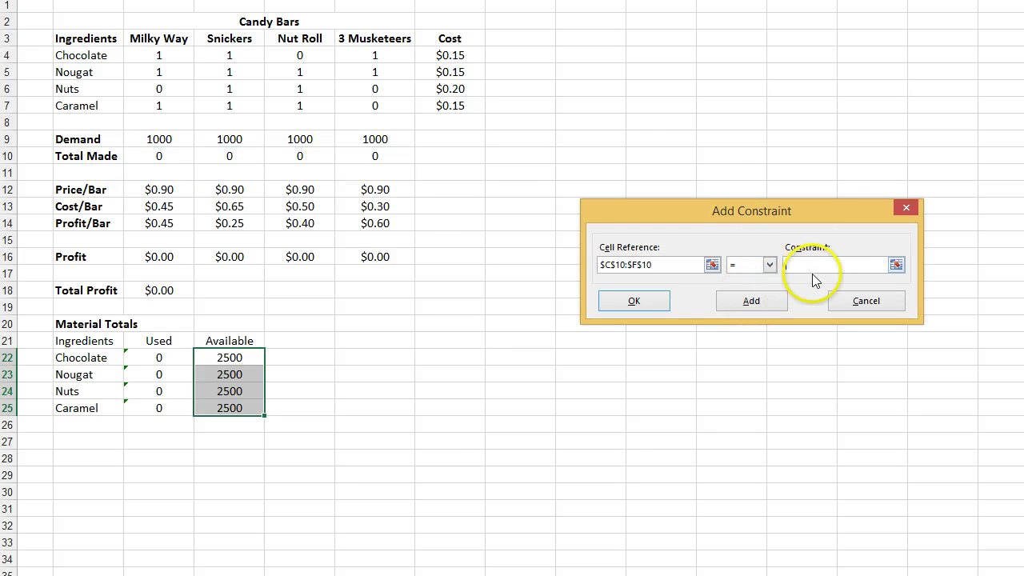
drag(159, 146, 375, 142)
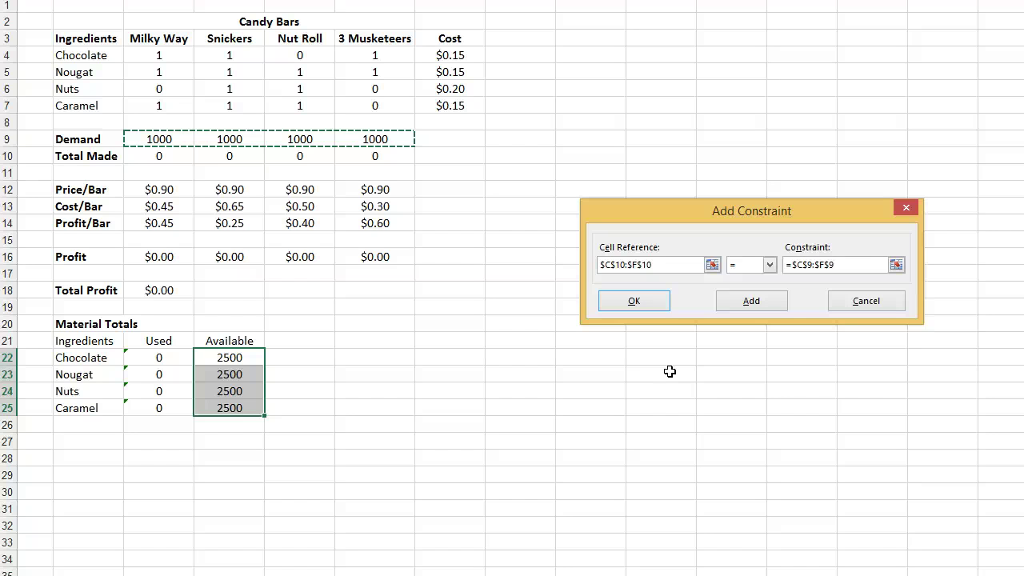
click(632, 302)
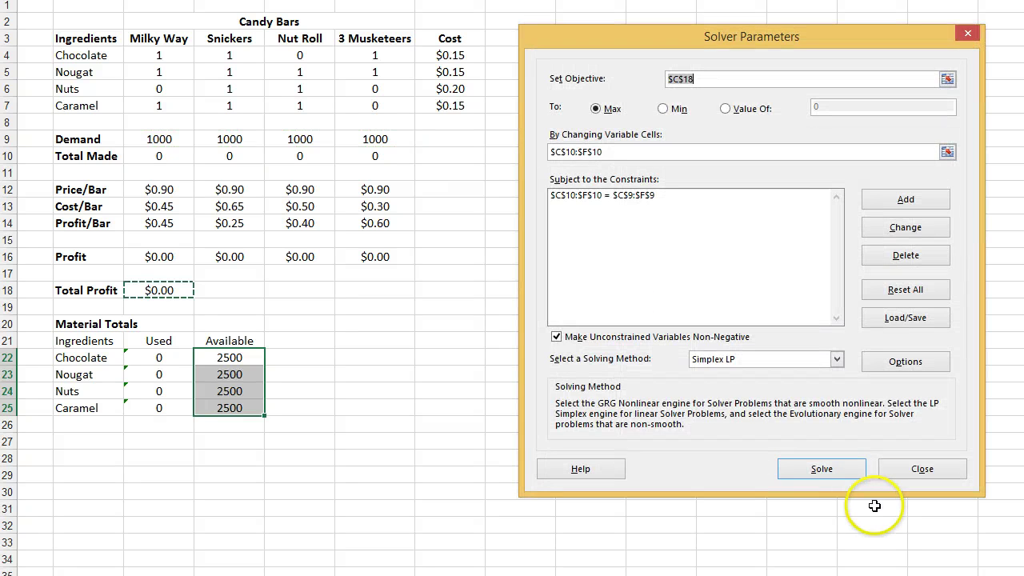
click(836, 470)
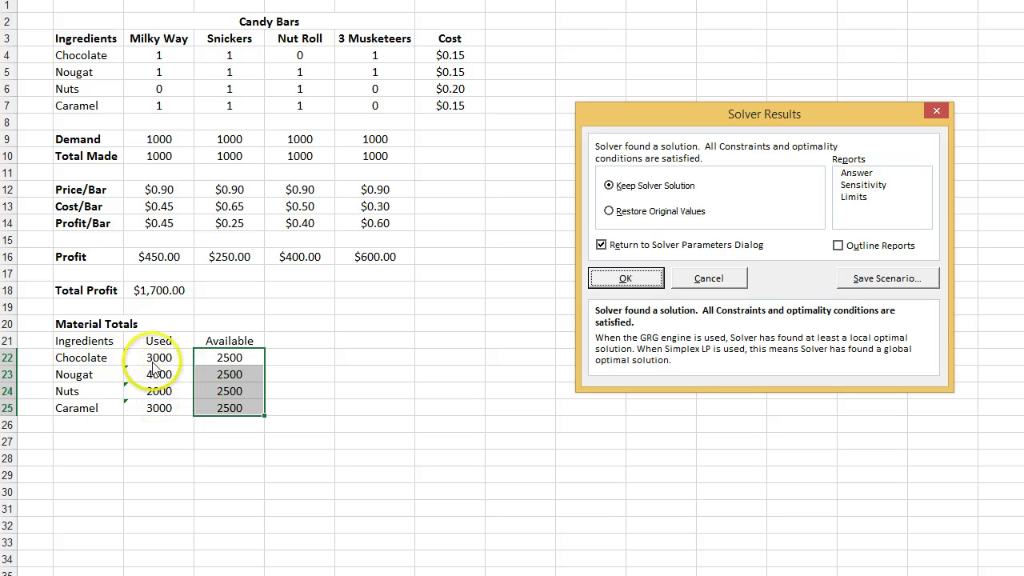
click(605, 276)
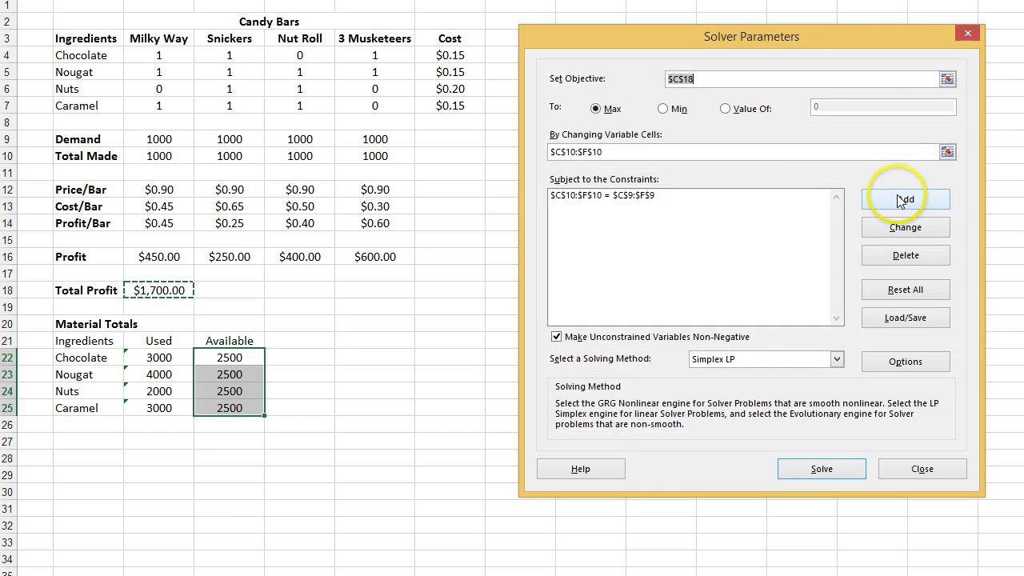
- Add the Solver constraint C22:C25 <= D22:D25 so materials used stay within the available amounts
click(902, 201)
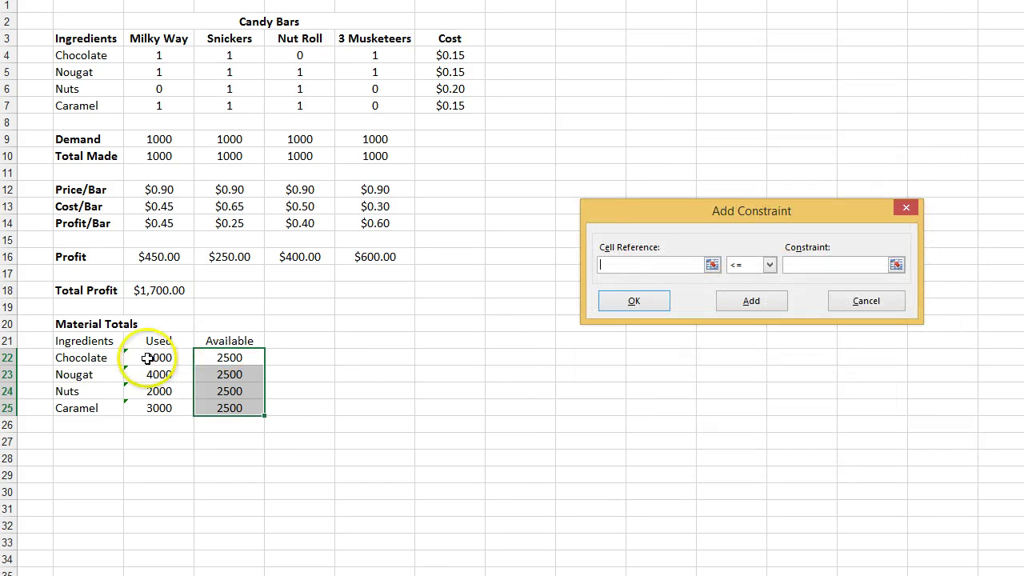
drag(147, 357, 142, 407)
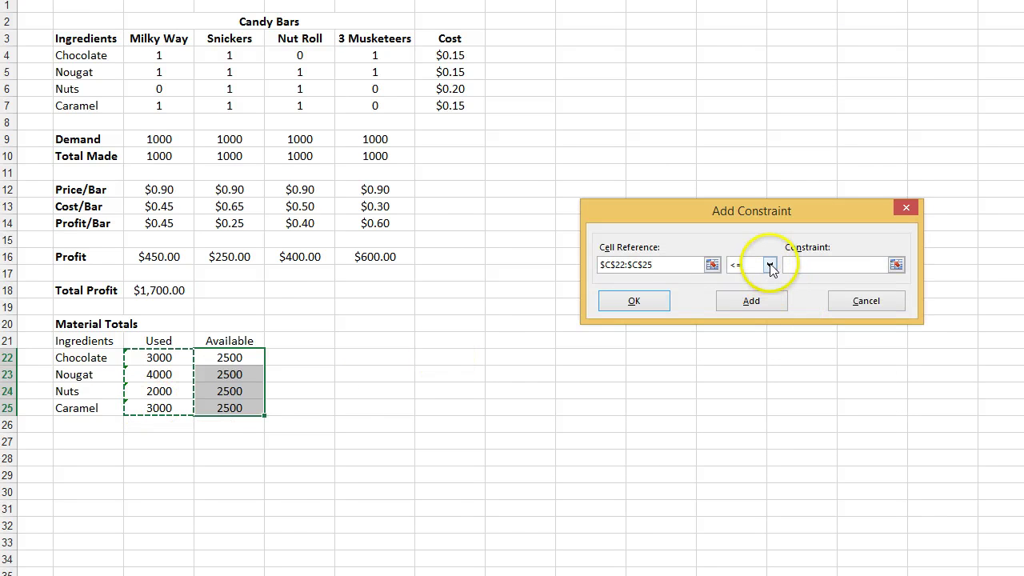
click(839, 272)
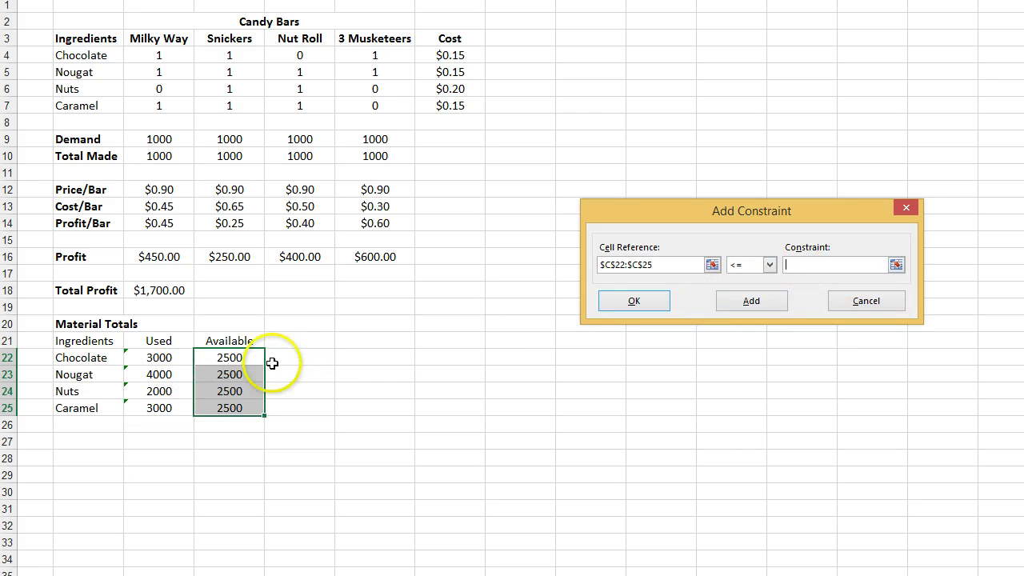
drag(248, 358, 267, 406)
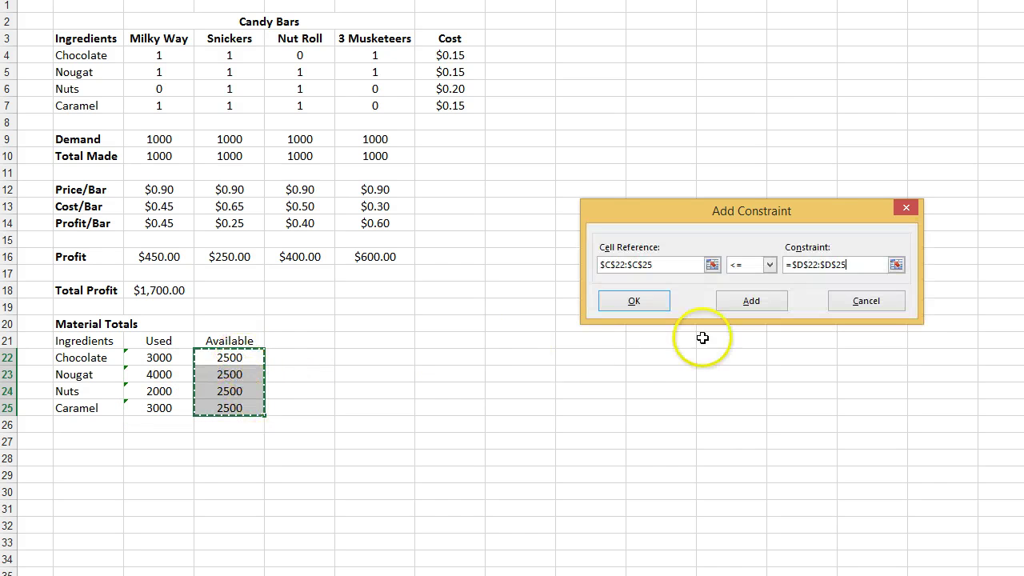
click(651, 308)
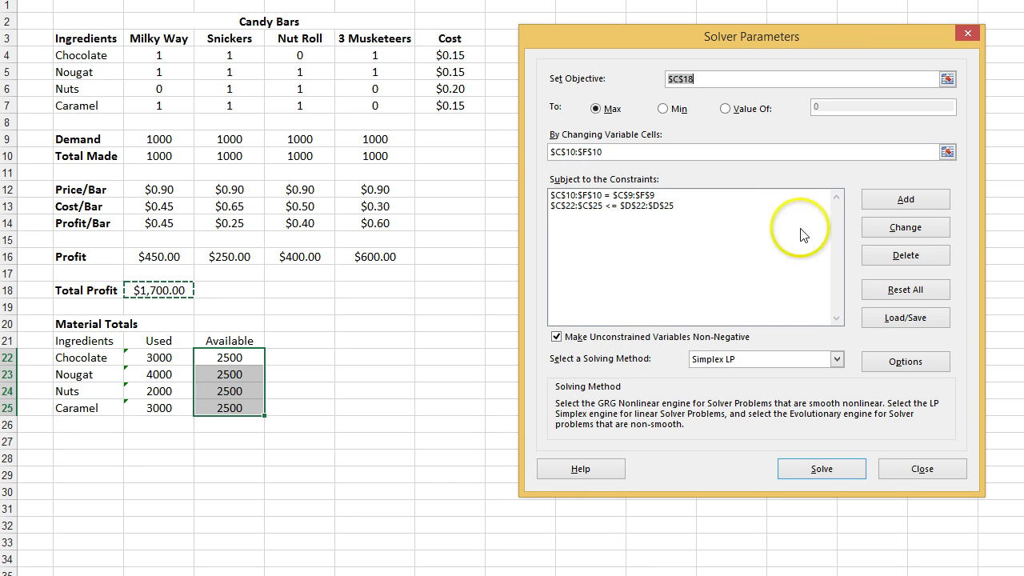
- Add an integer constraint on total made in C10:F10, then solve the candy bar model and return to the Solver parameters
click(908, 202)
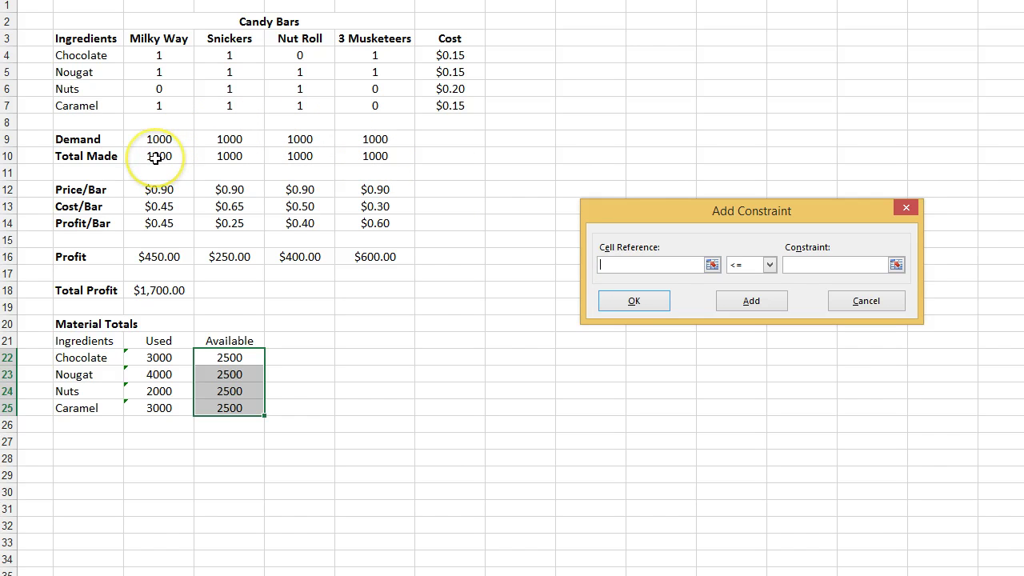
drag(155, 157, 375, 157)
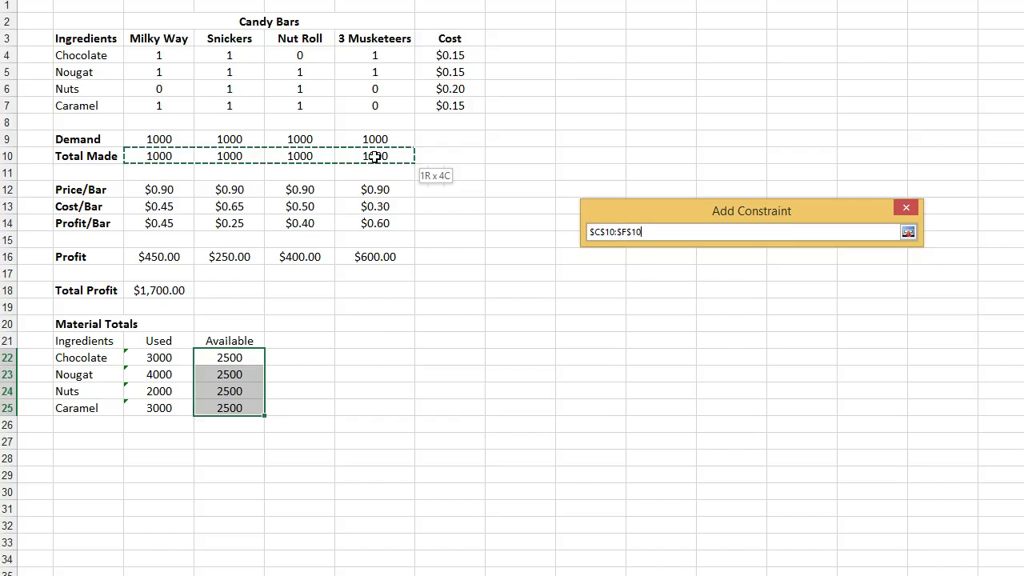
click(770, 265)
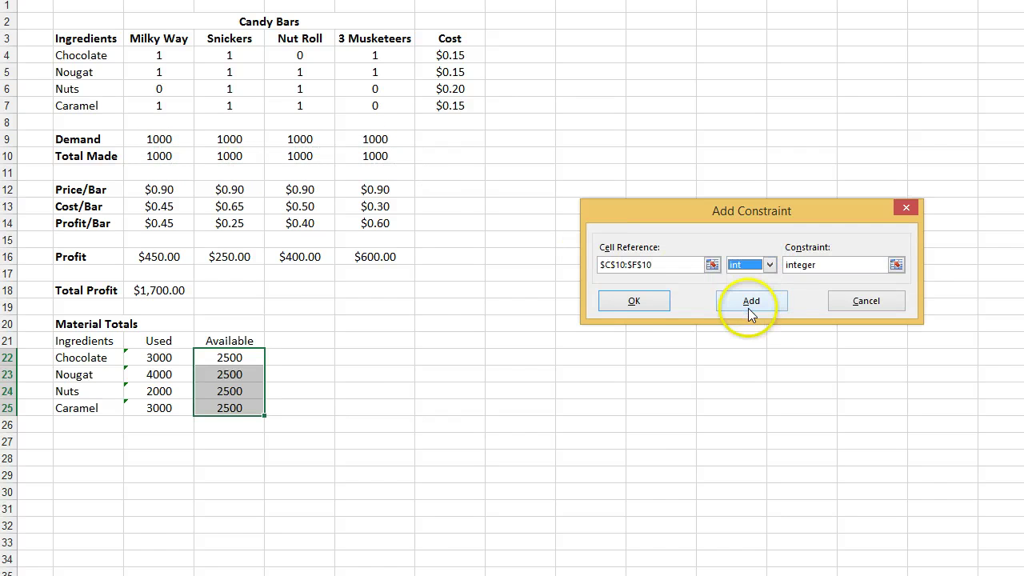
click(632, 301)
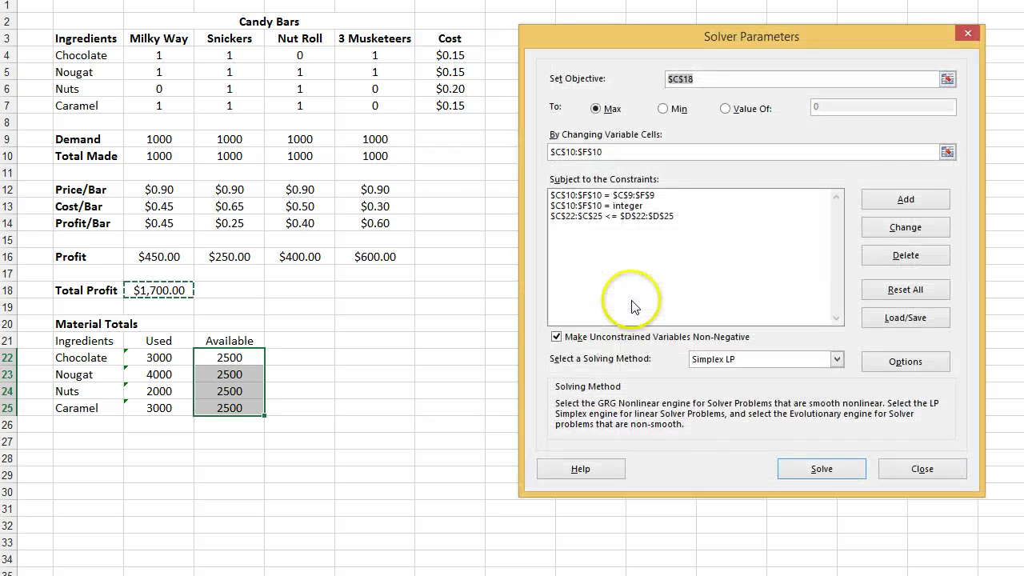
click(821, 469)
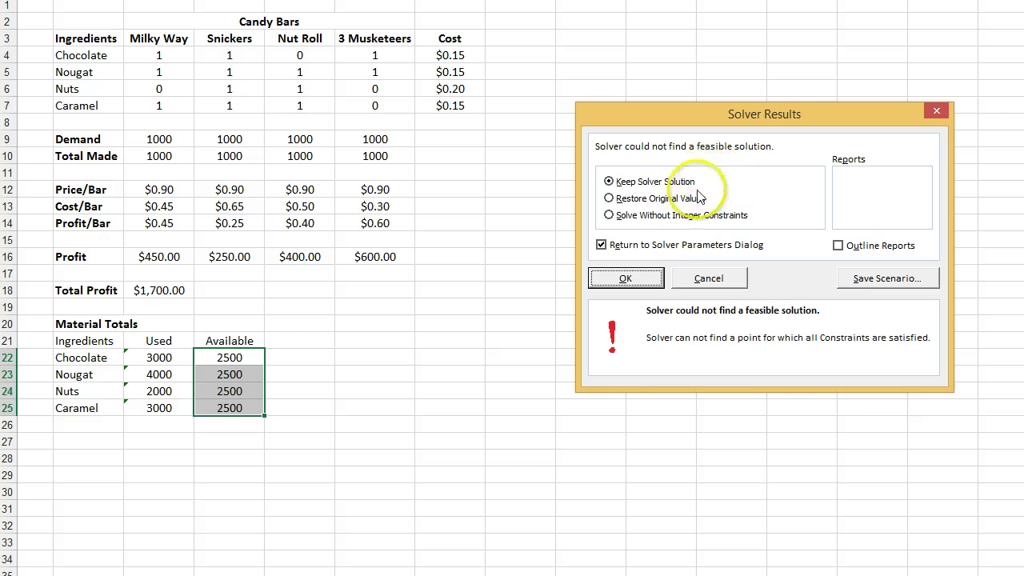
click(622, 278)
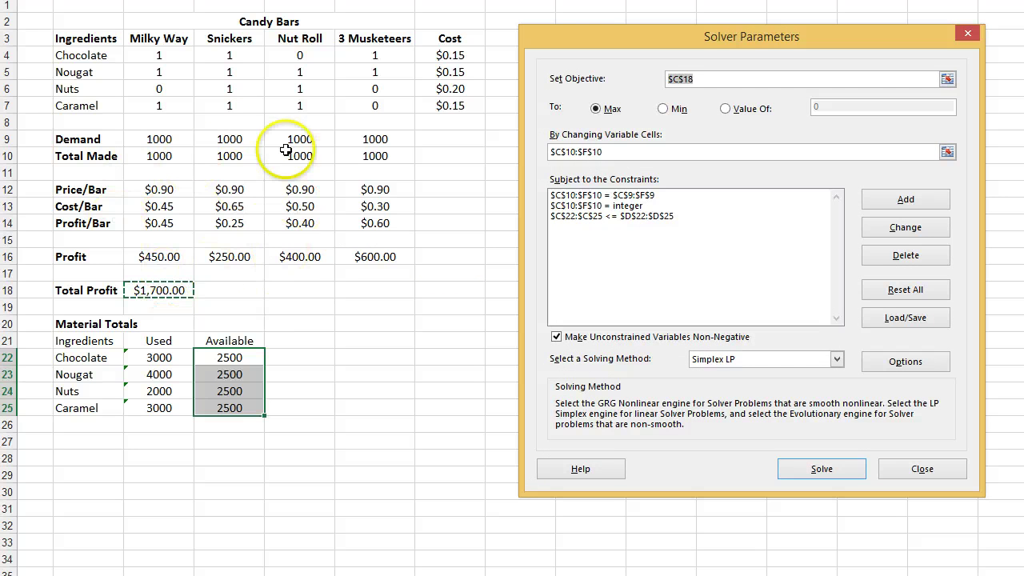
- Change the demand constraint to C10:F10 <= C9:F9, solve the candy bar model again and close the results
click(602, 196)
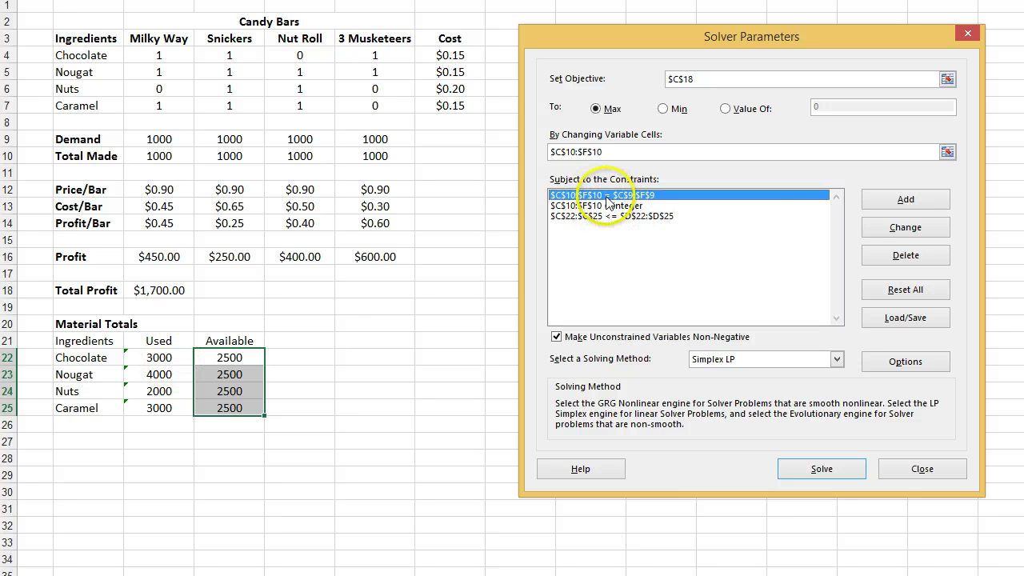
click(902, 229)
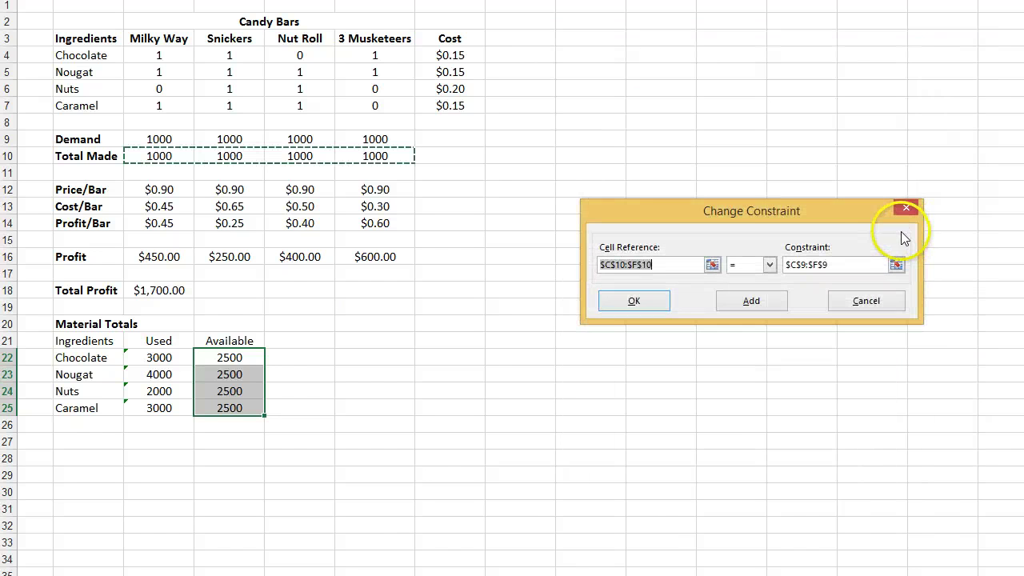
drag(756, 206, 675, 104)
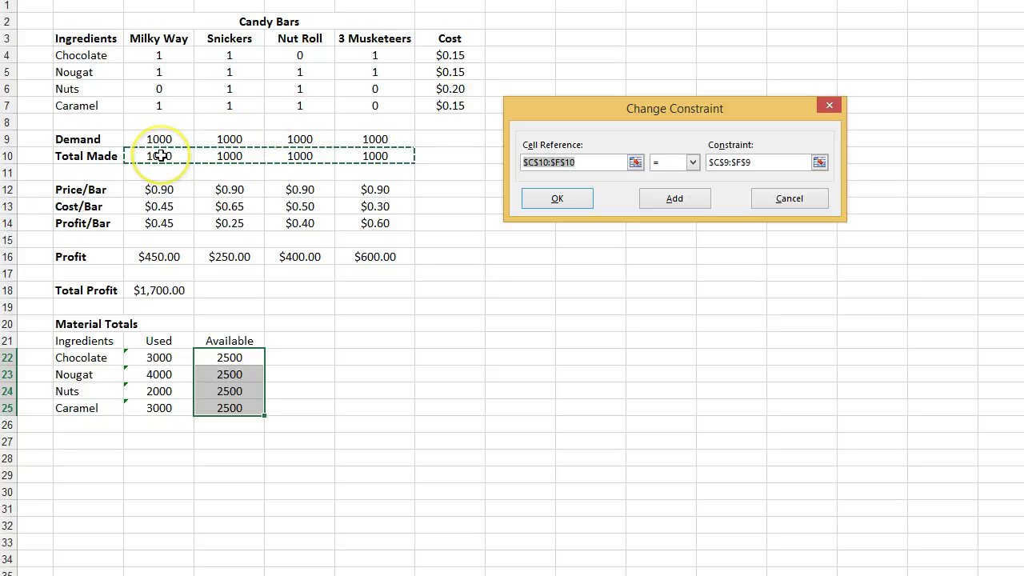
click(693, 163)
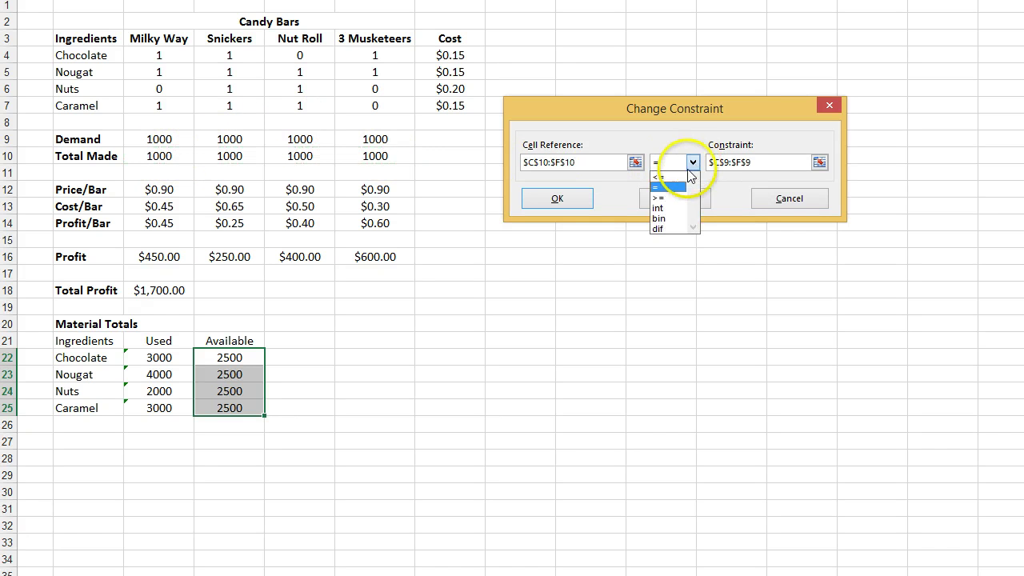
click(672, 178)
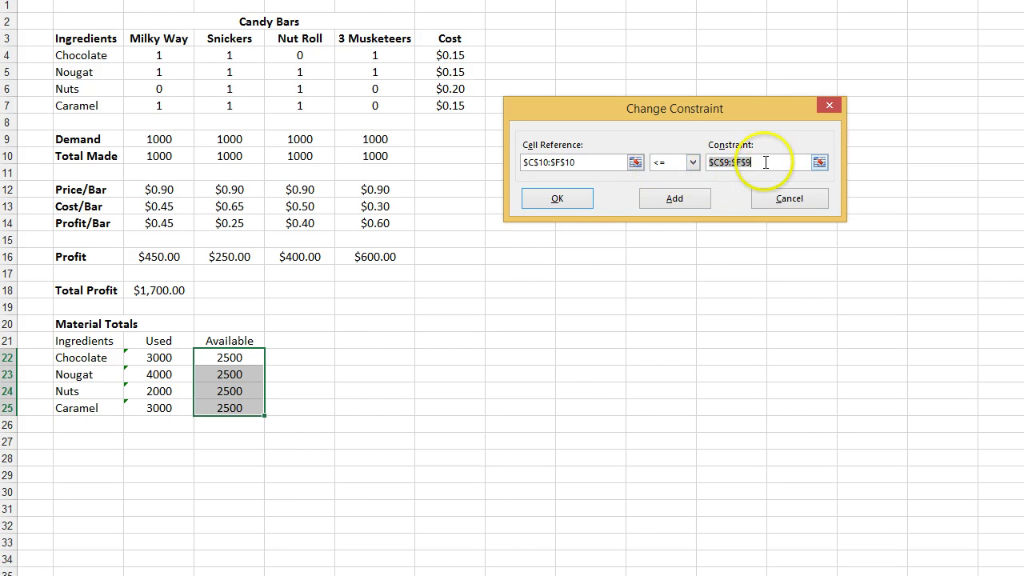
click(564, 200)
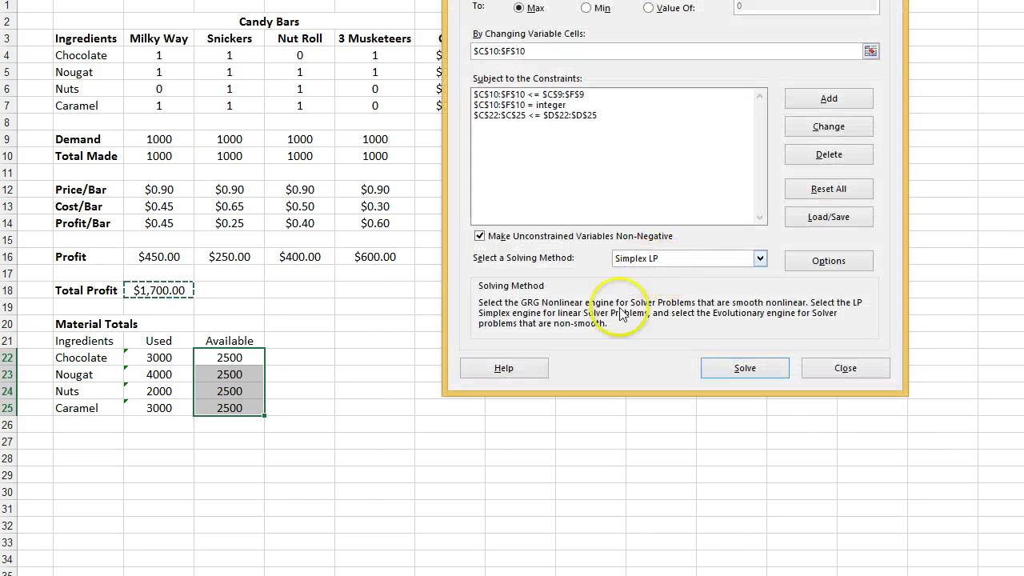
click(744, 370)
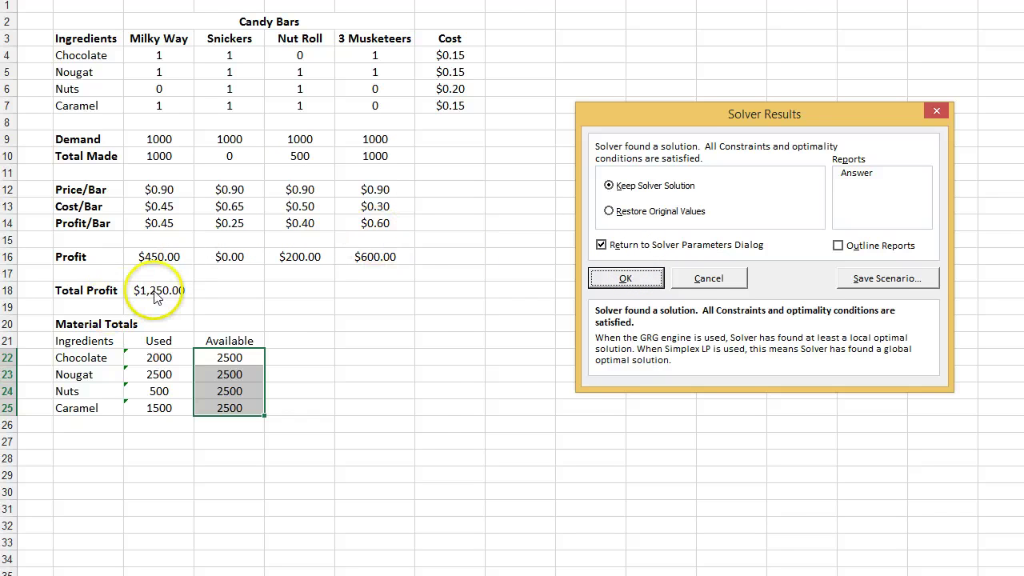
click(709, 278)
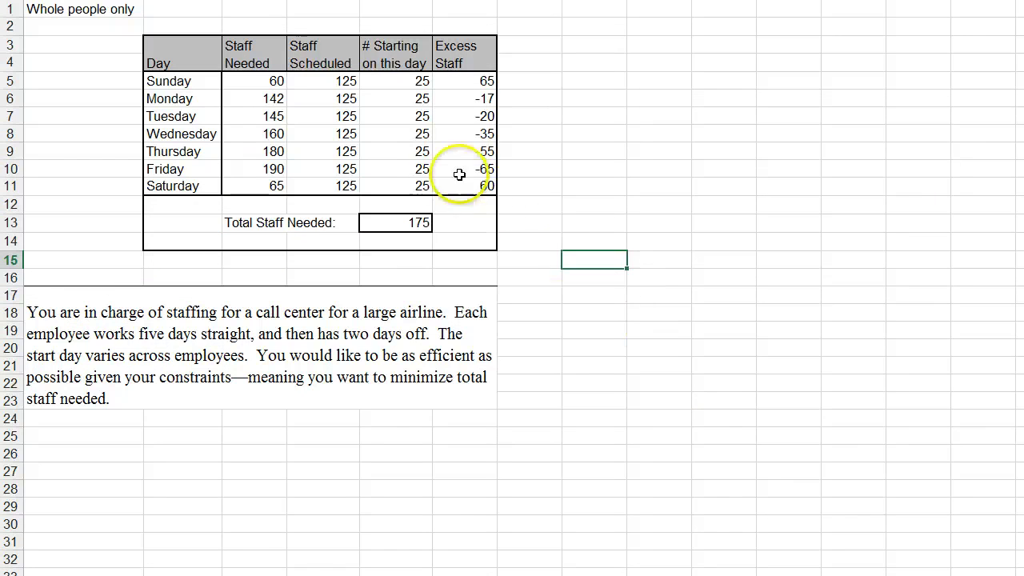
- Examine the call center staffing model, including the staff scheduled formulas in D5 and D8 and the staff needed in C5:C11
click(422, 163)
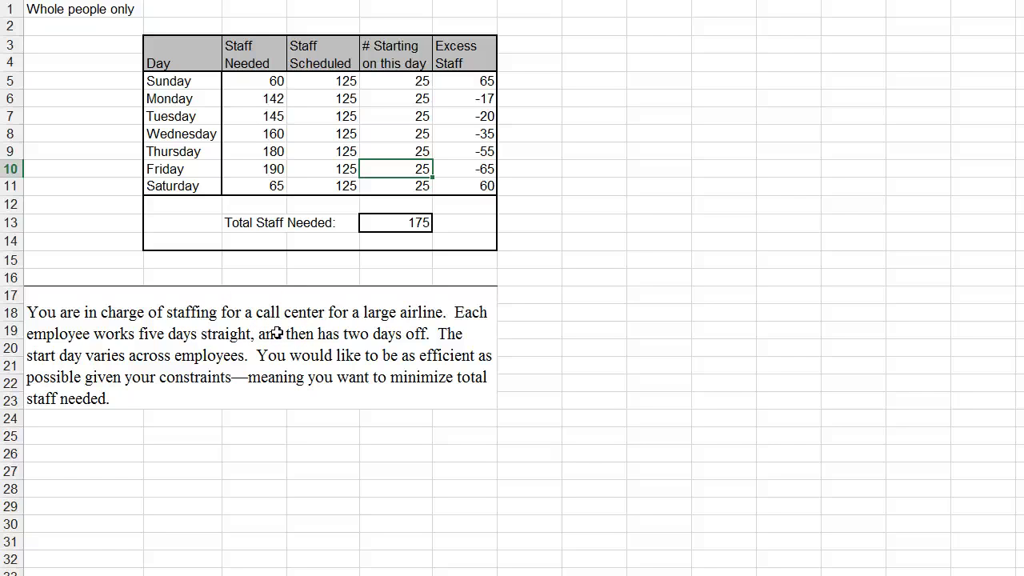
click(396, 81)
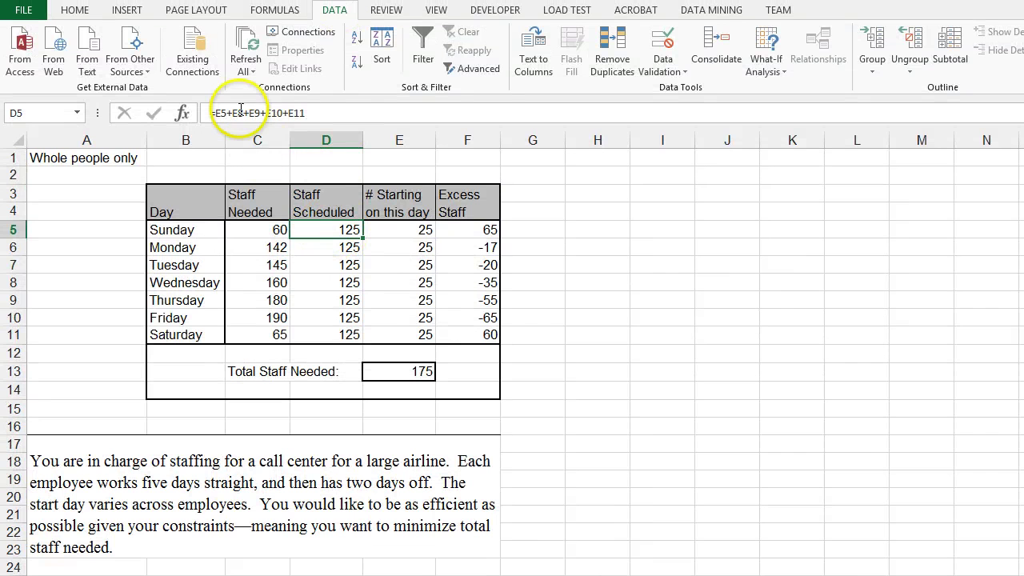
click(265, 114)
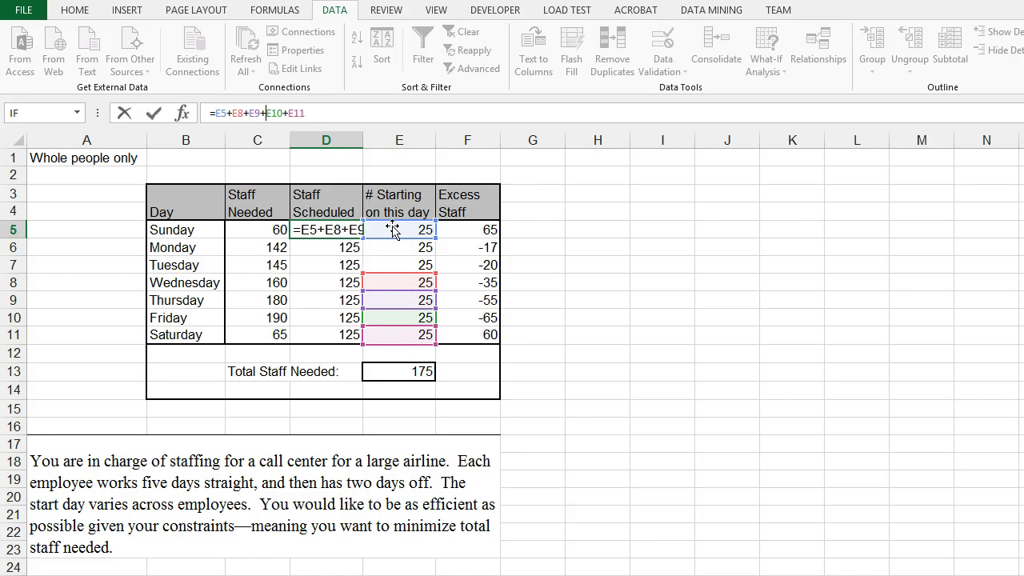
key(Return)
key(Down)
key(Down)
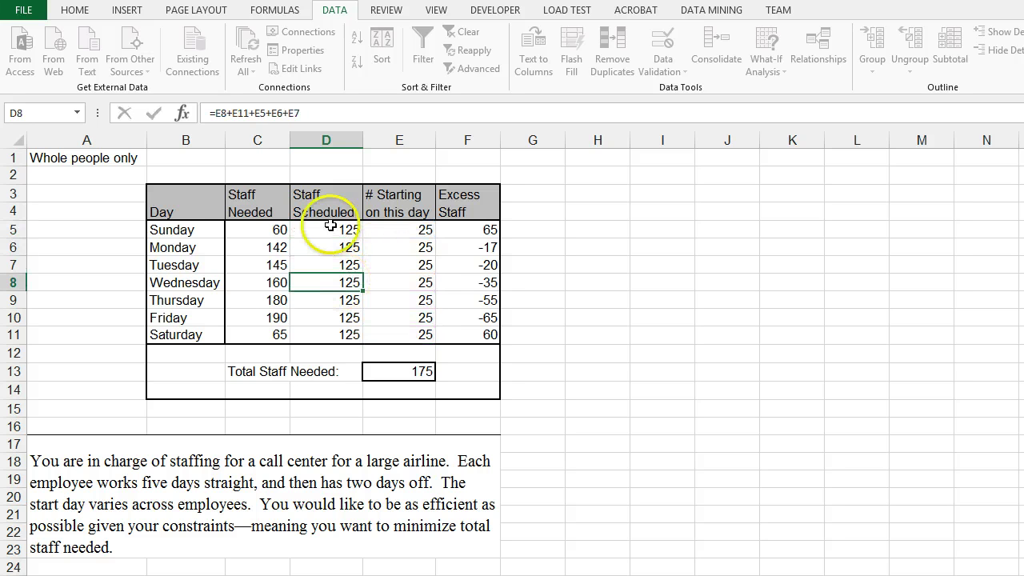
click(280, 117)
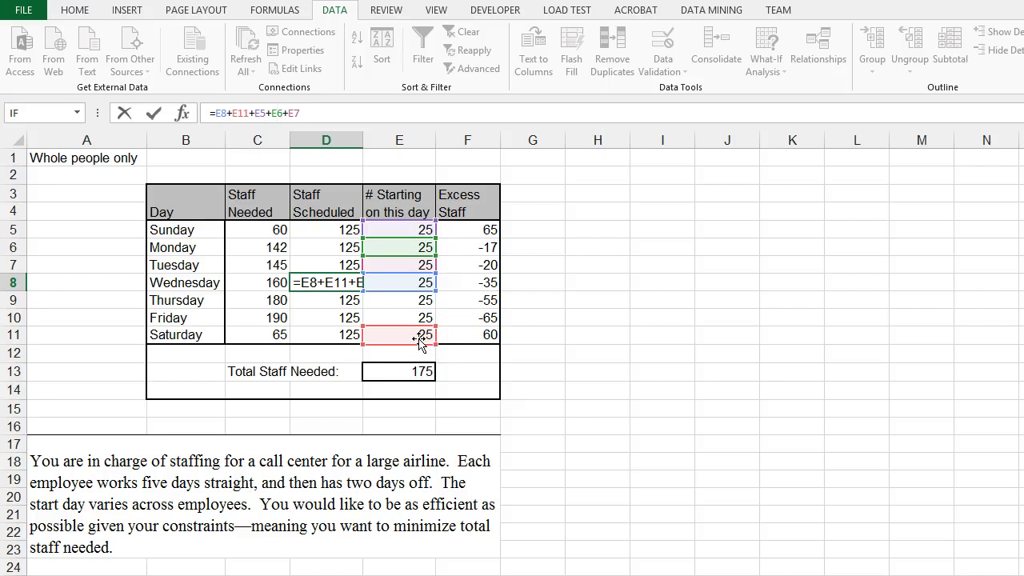
key(Return)
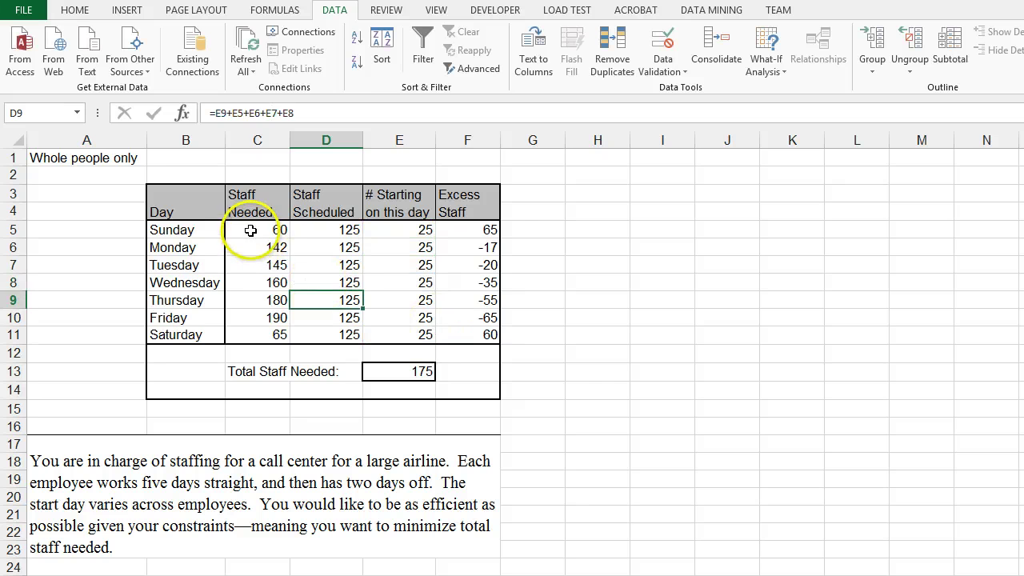
drag(251, 229, 253, 326)
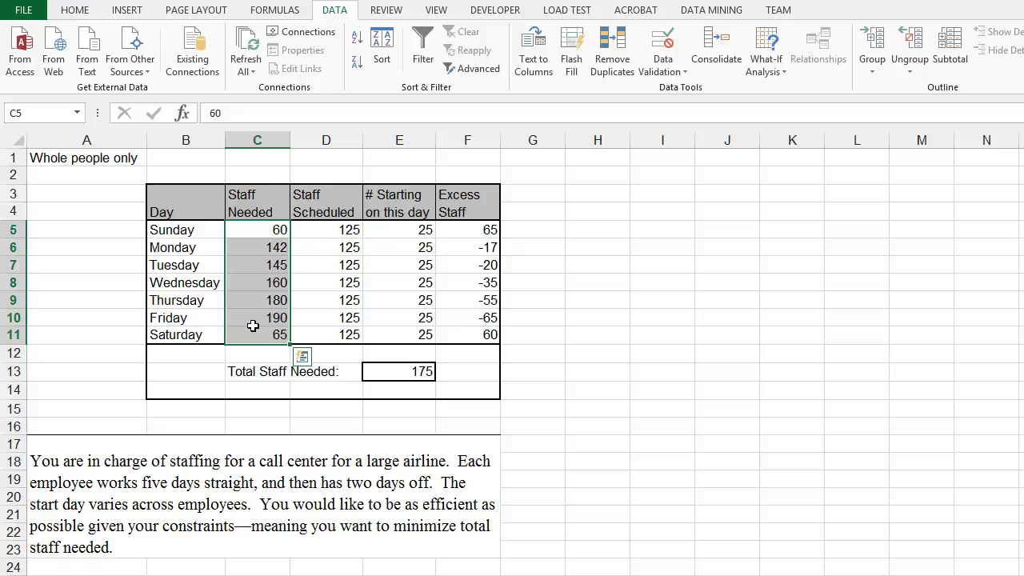
- Set Solver to minimize total staff needed in E13 by changing E5:E11, solve without constraints and keep the solution
click(400, 232)
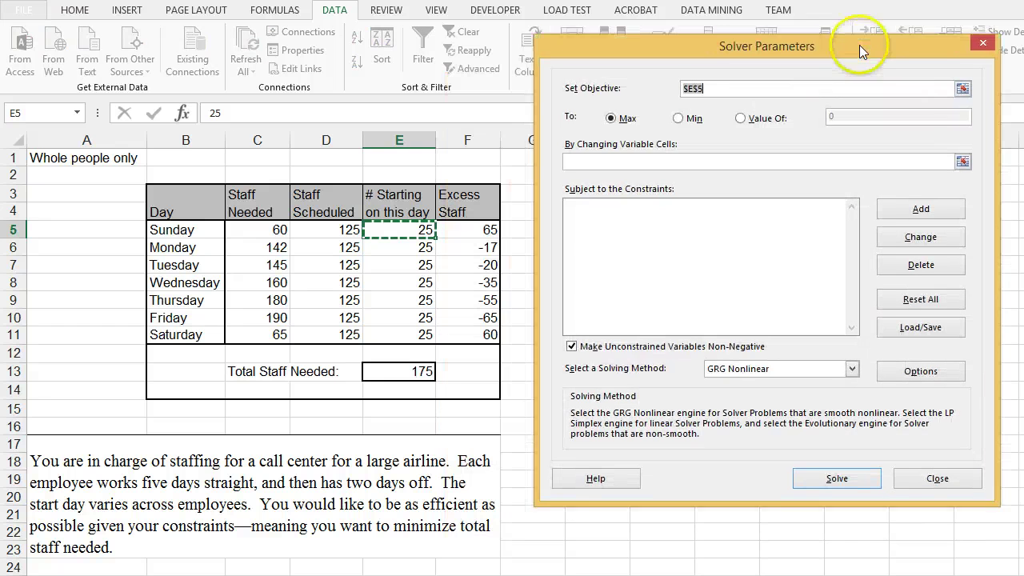
drag(859, 44, 846, 35)
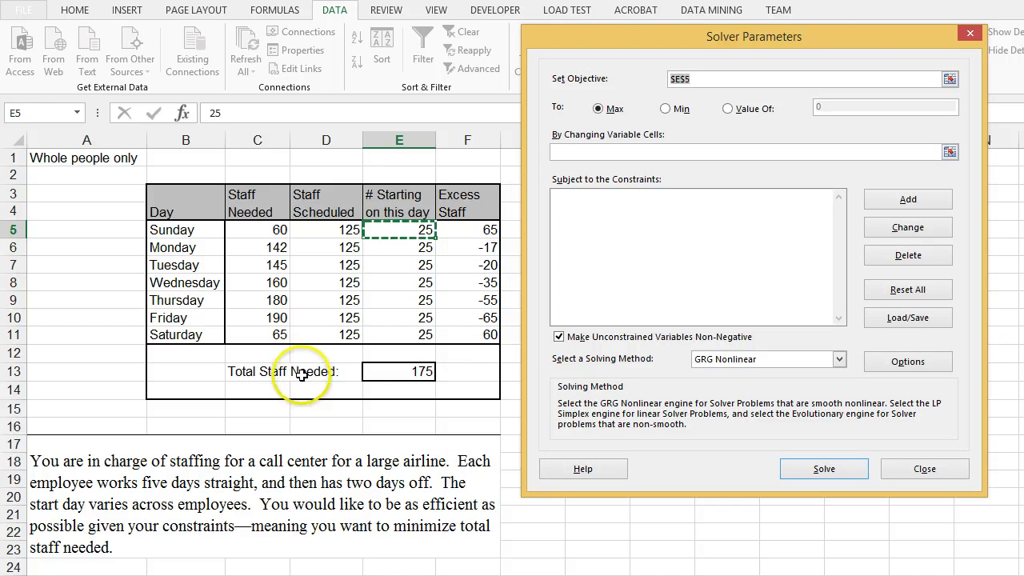
click(402, 371)
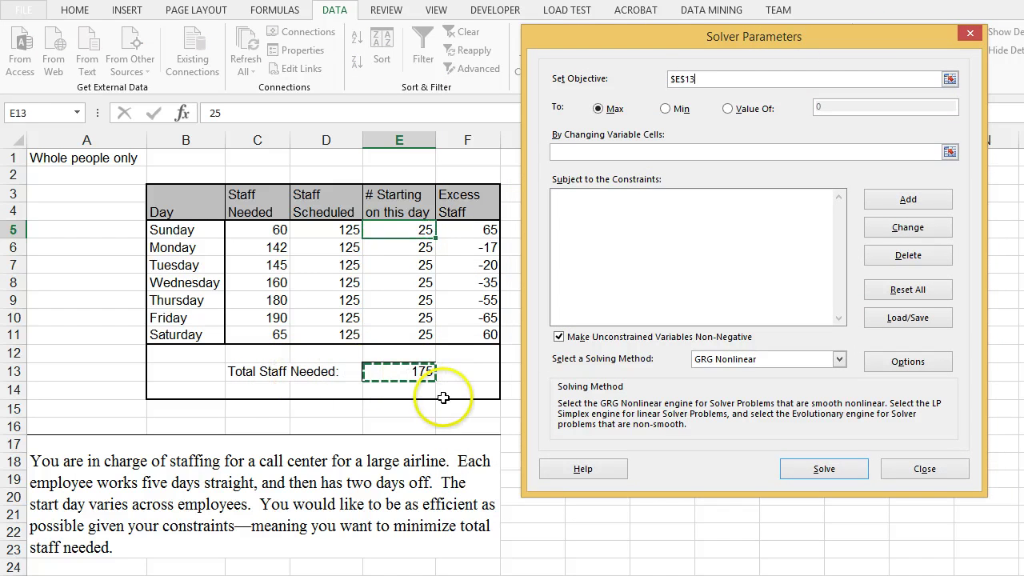
click(665, 108)
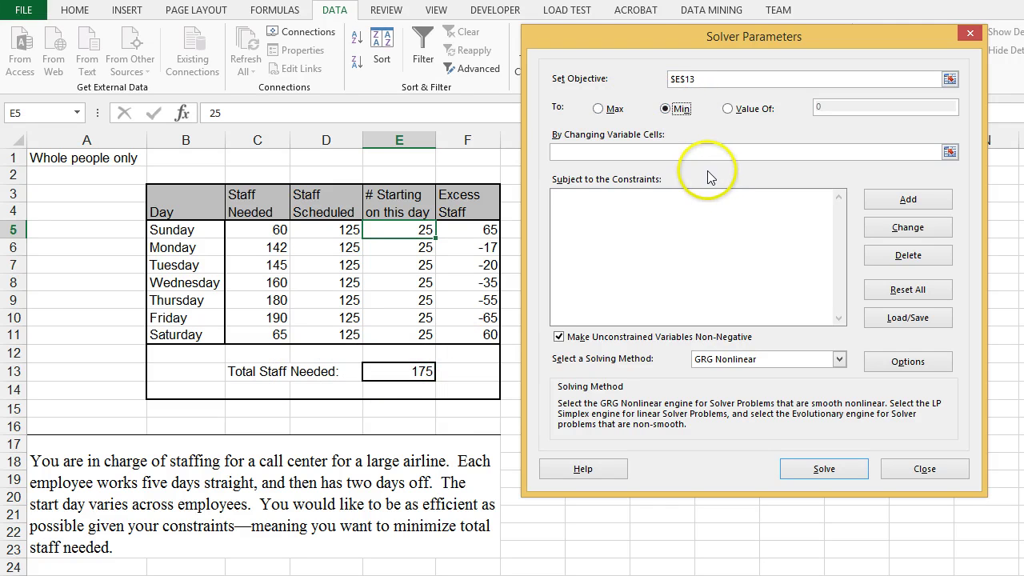
click(708, 150)
mouse_move(424, 232)
mouse_down()
mouse_move(408, 265)
mouse_move(409, 330)
mouse_up()
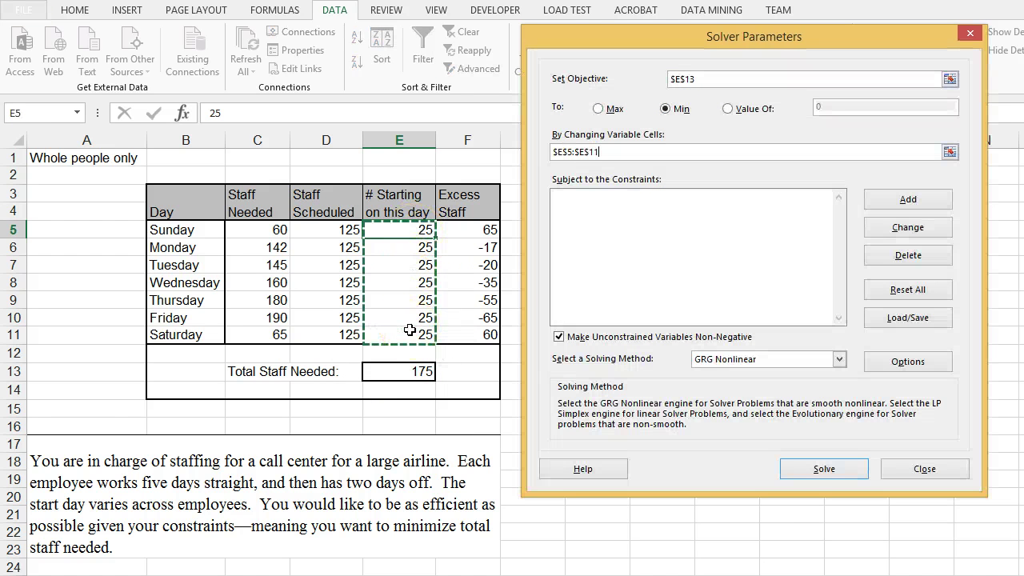
click(818, 470)
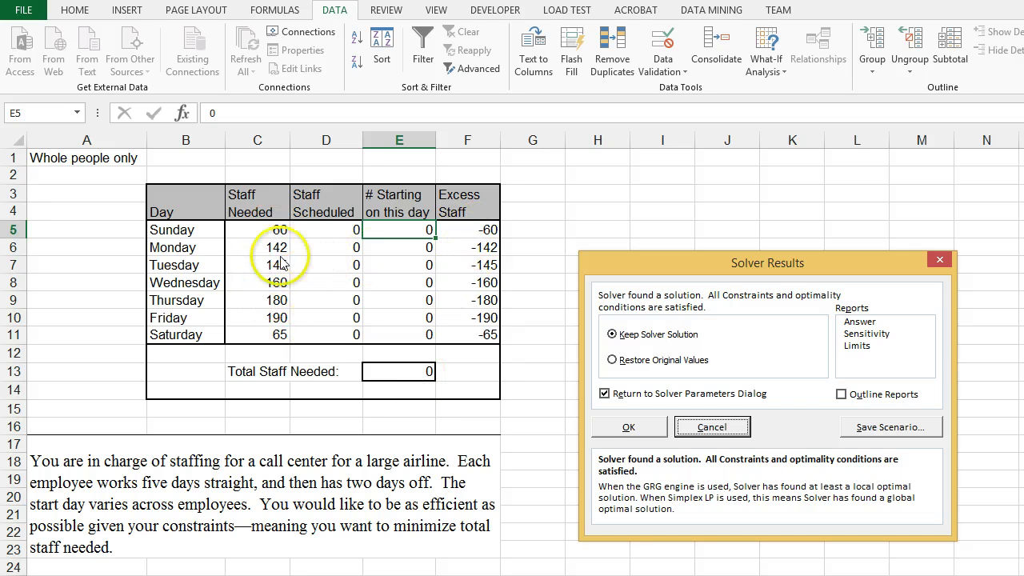
click(639, 433)
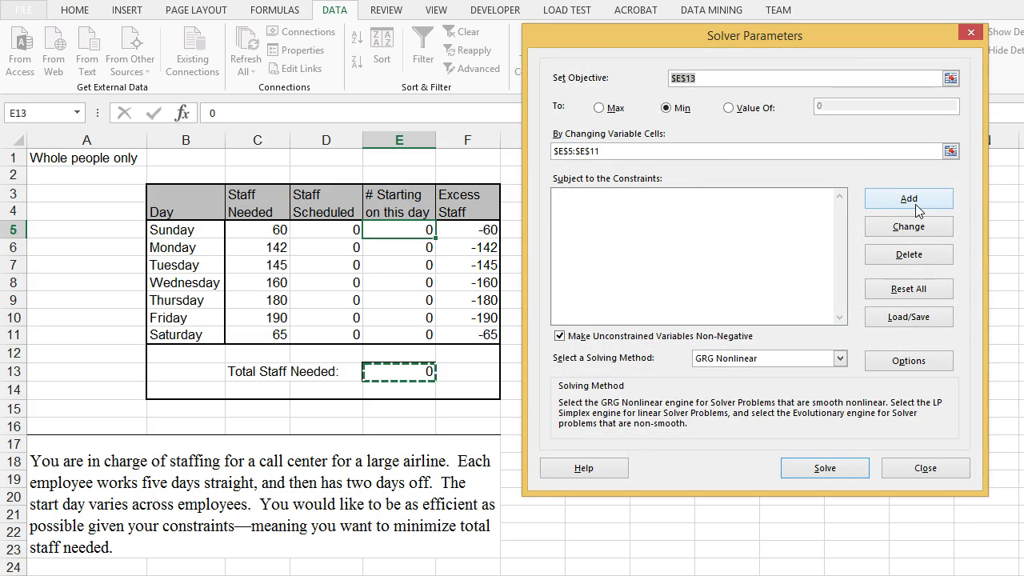
- Enter a new Solver constraint requiring the staff scheduled in D5:D11 to be >= the staff needed in C5:C11
click(917, 206)
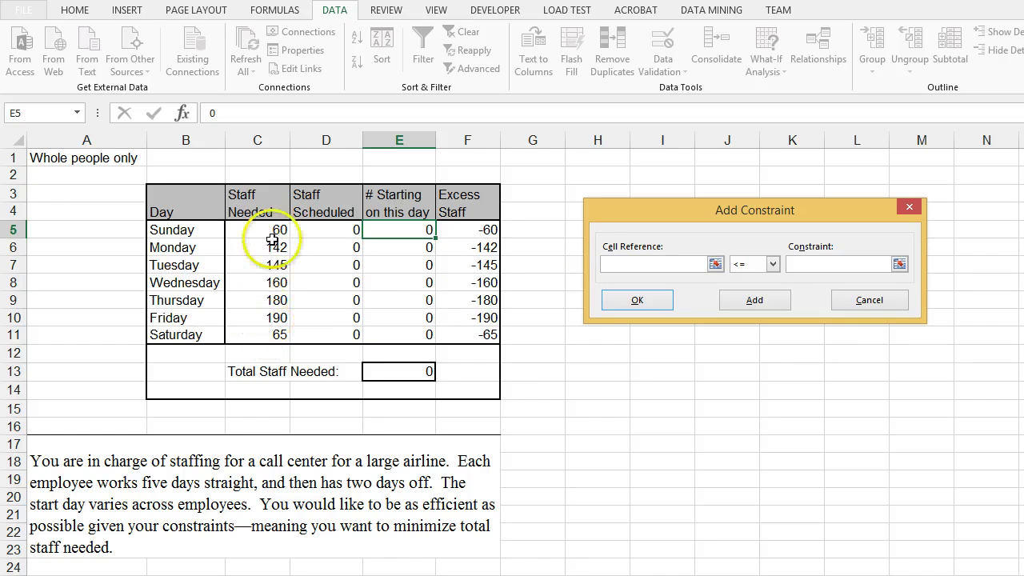
drag(306, 229, 315, 334)
click(774, 264)
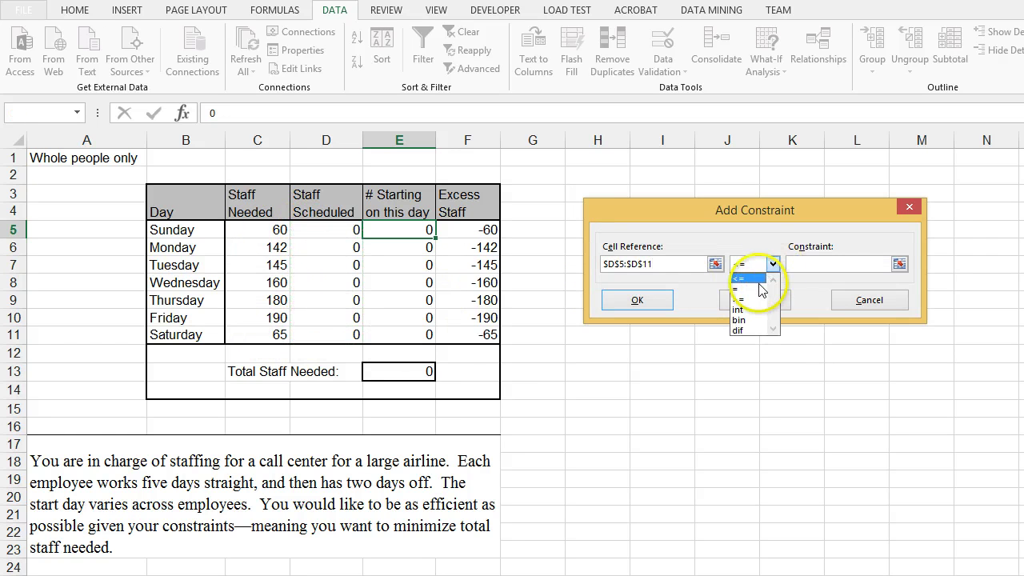
click(744, 294)
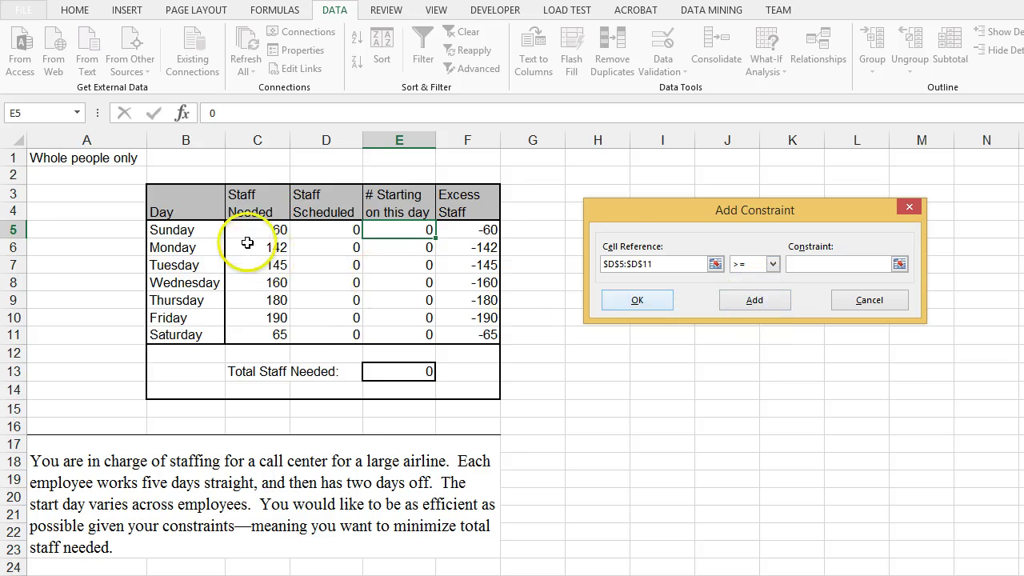
drag(248, 231, 252, 333)
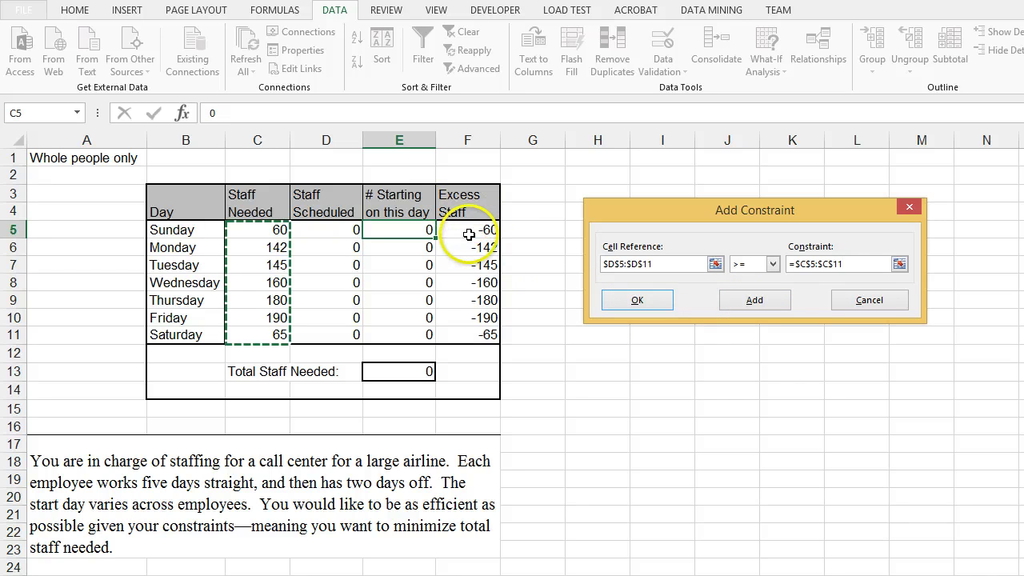
- Rewrite the open constraint as excess staff F5:F11 >= 0 and add it to the Solver model
double_click(693, 268)
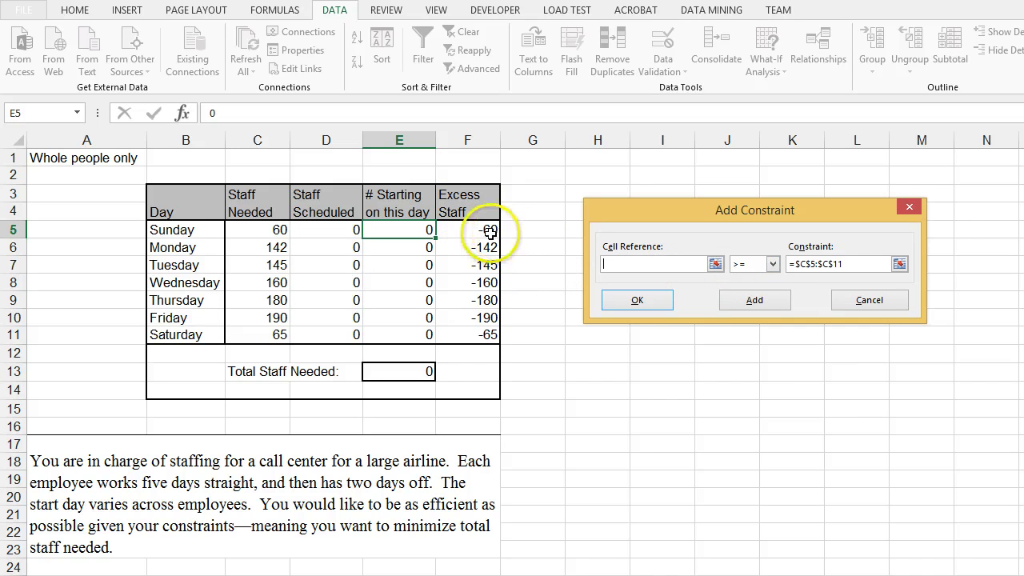
drag(485, 230, 480, 332)
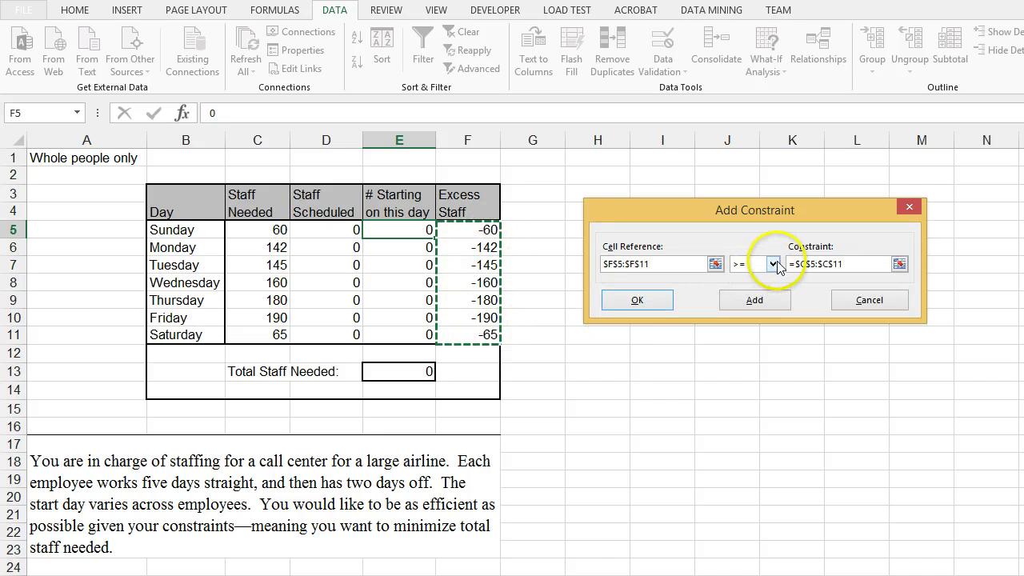
click(752, 264)
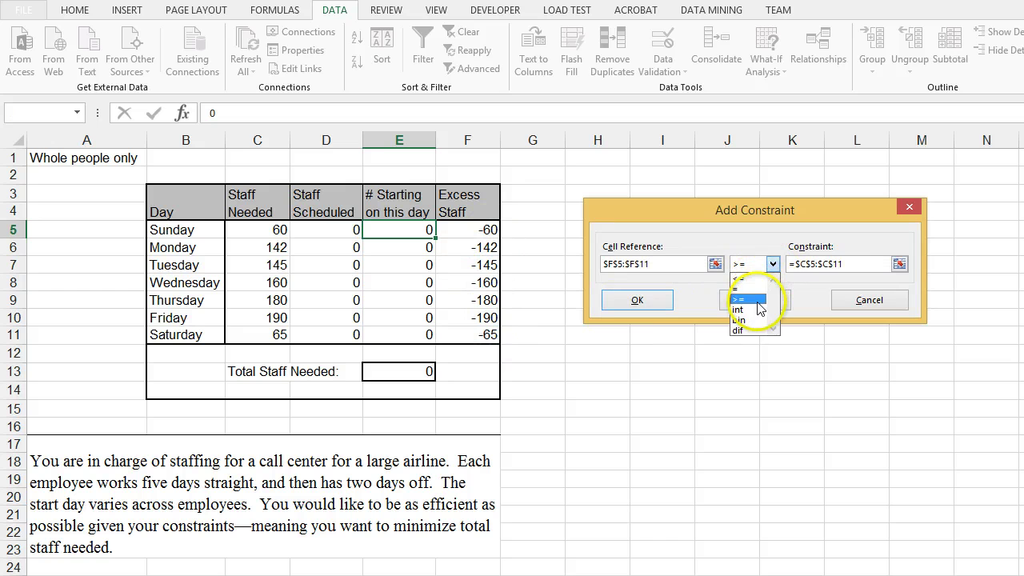
click(758, 298)
double_click(805, 269)
text(0)
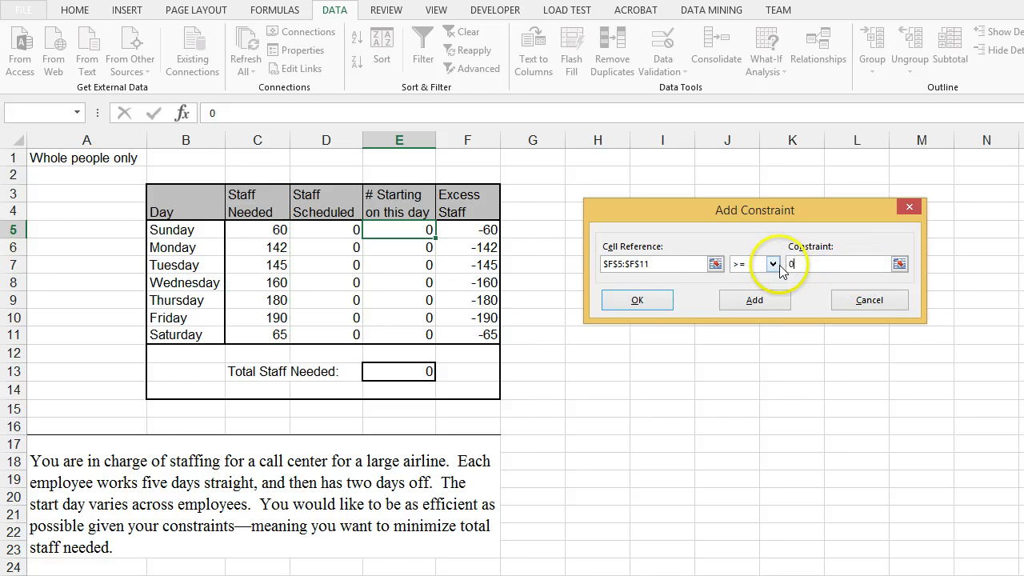
click(644, 302)
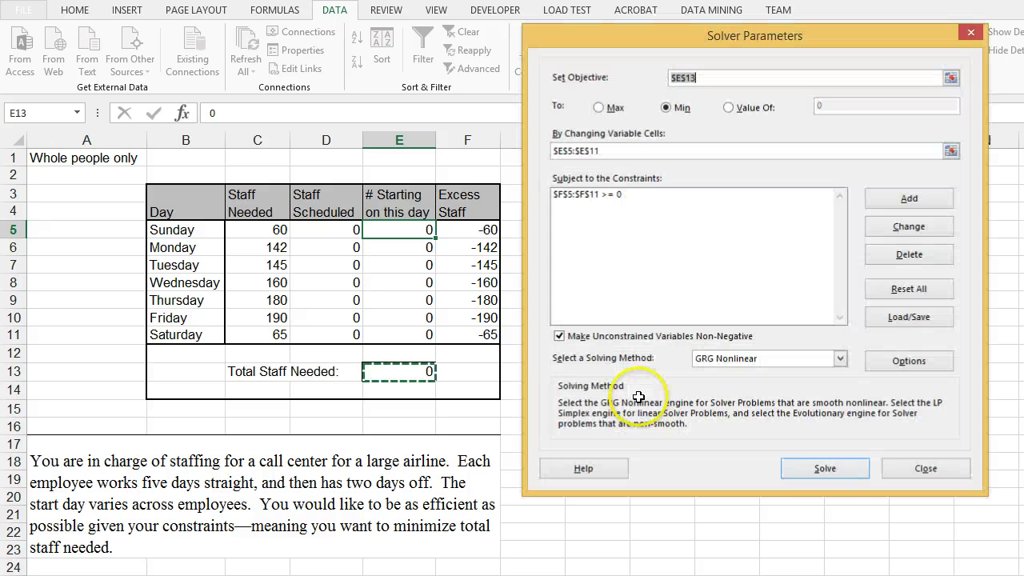
- Change the solving method to Simplex LP, solve the staffing model and keep the solution, returning to the Solver parameters
click(800, 359)
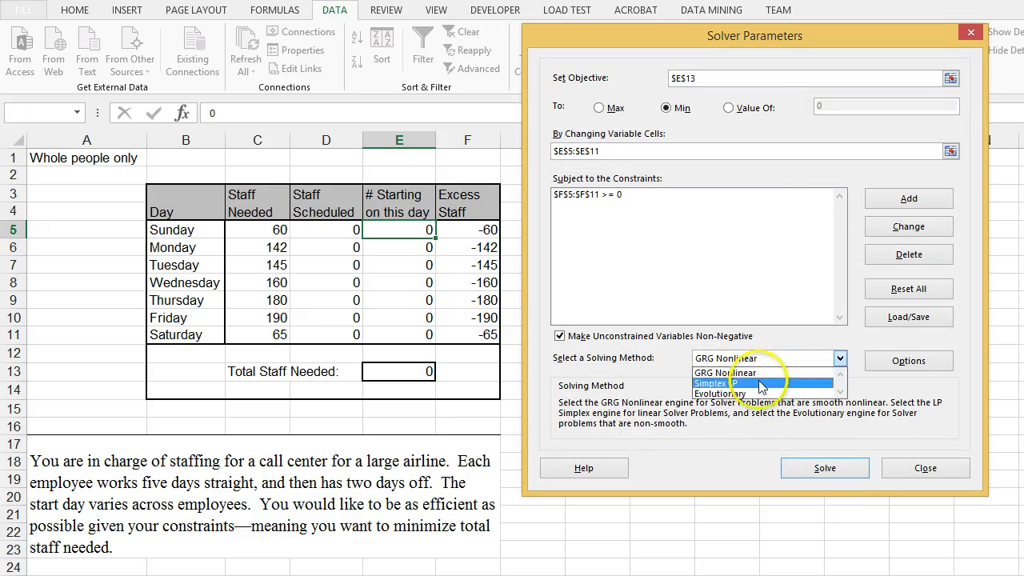
click(737, 385)
click(820, 468)
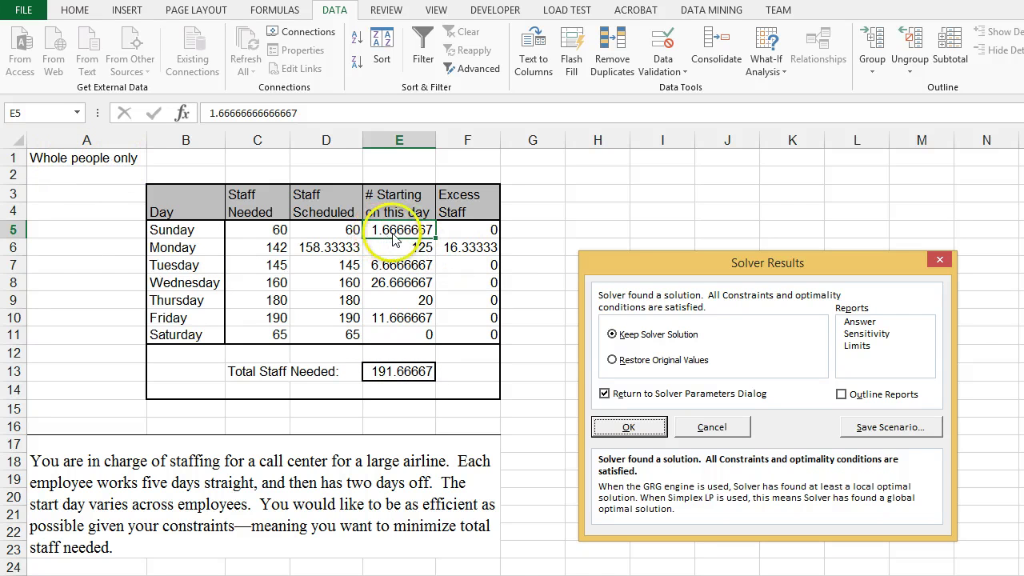
click(644, 428)
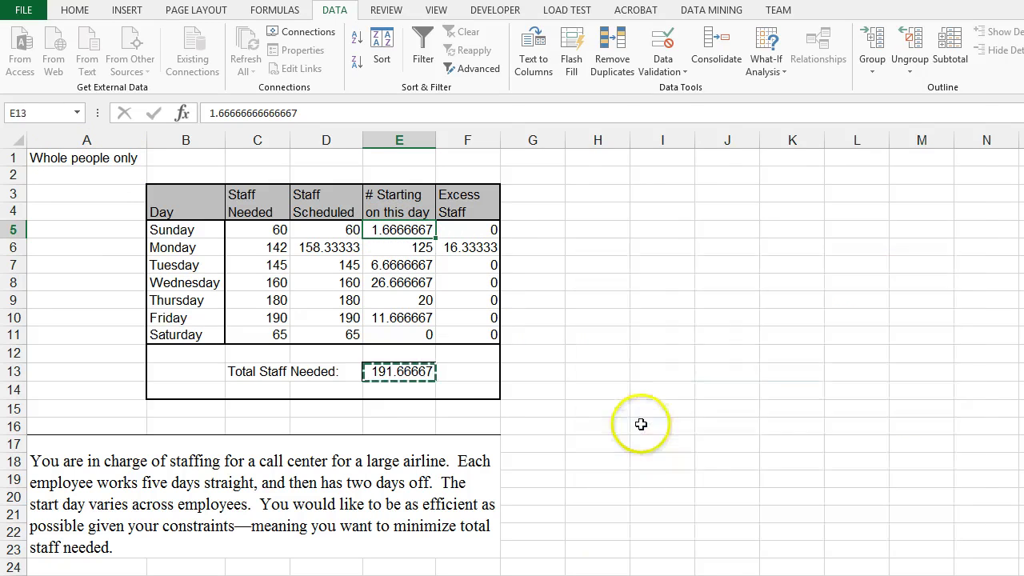
- Add an integer constraint on the number starting each day in E5:E11, solve the model and cancel the results
click(902, 201)
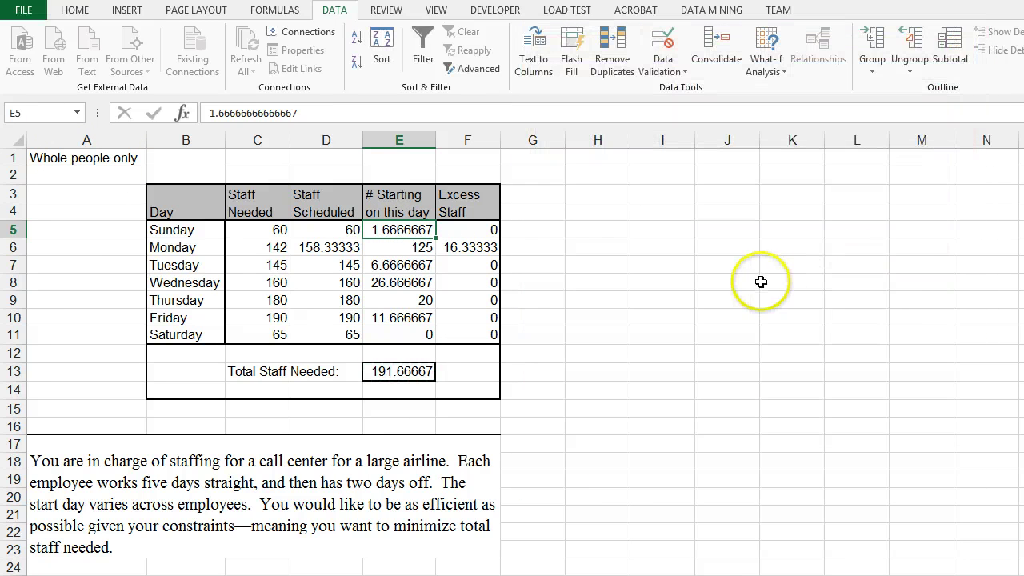
drag(390, 230, 404, 336)
click(740, 265)
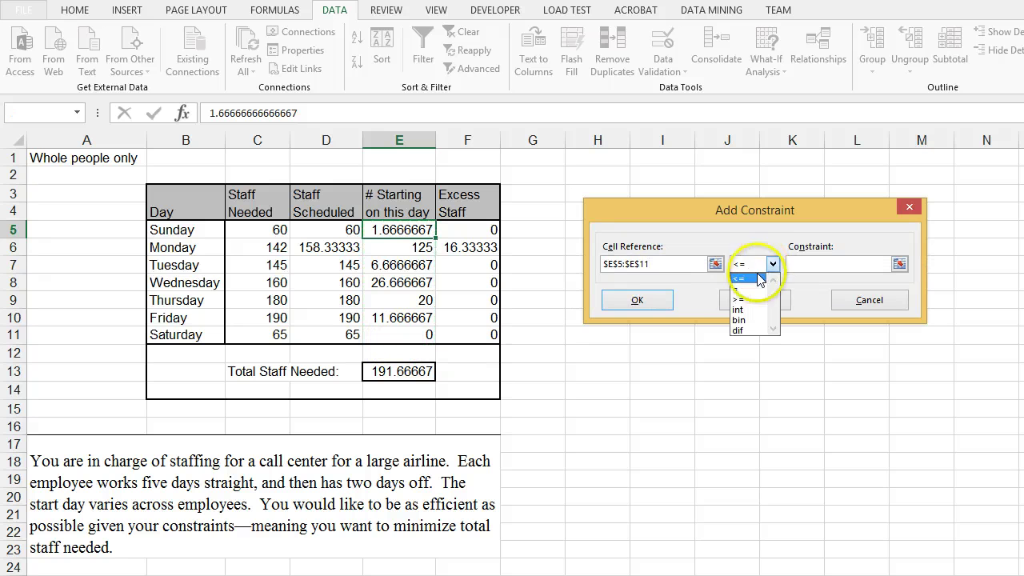
click(744, 317)
click(637, 301)
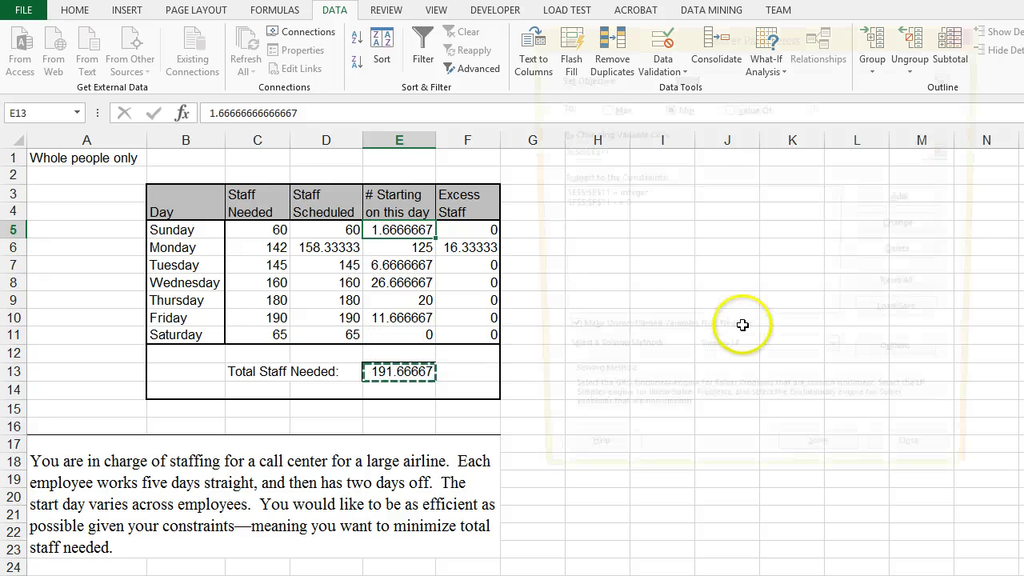
click(825, 469)
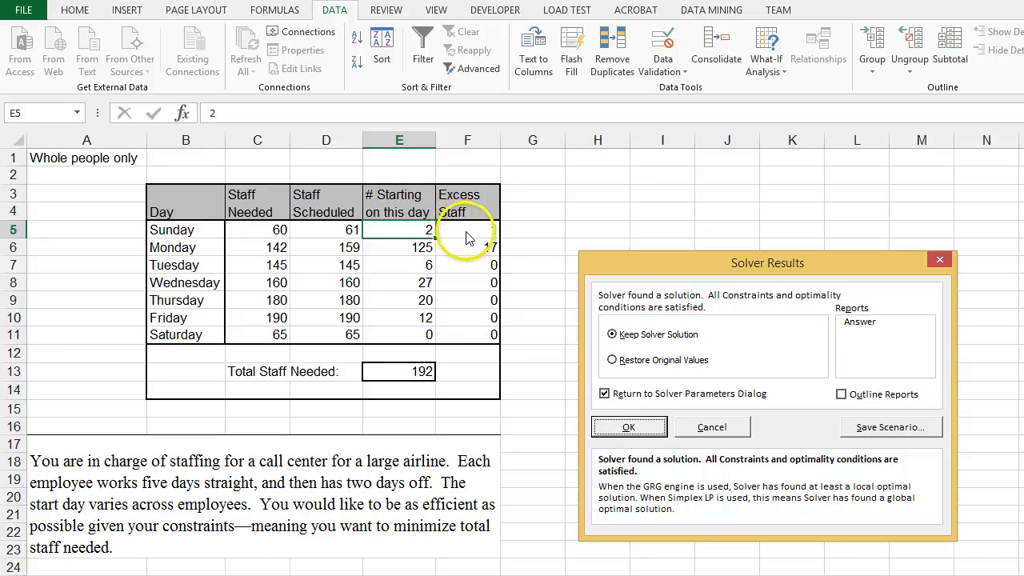
click(712, 428)
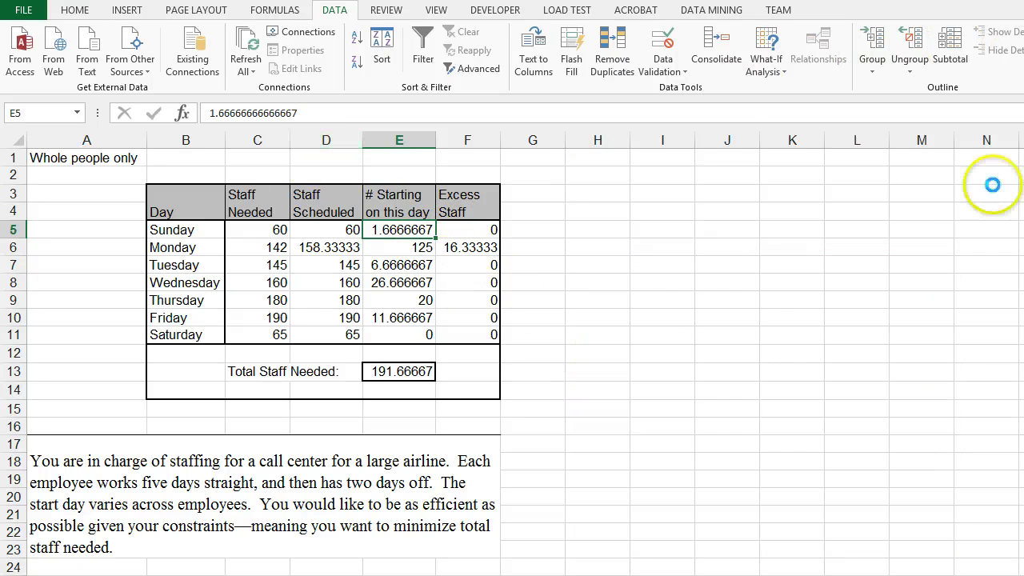
- Solve the whole-number staffing model again, keep the solution without returning to the Solver parameters, and select the total in E13
click(818, 405)
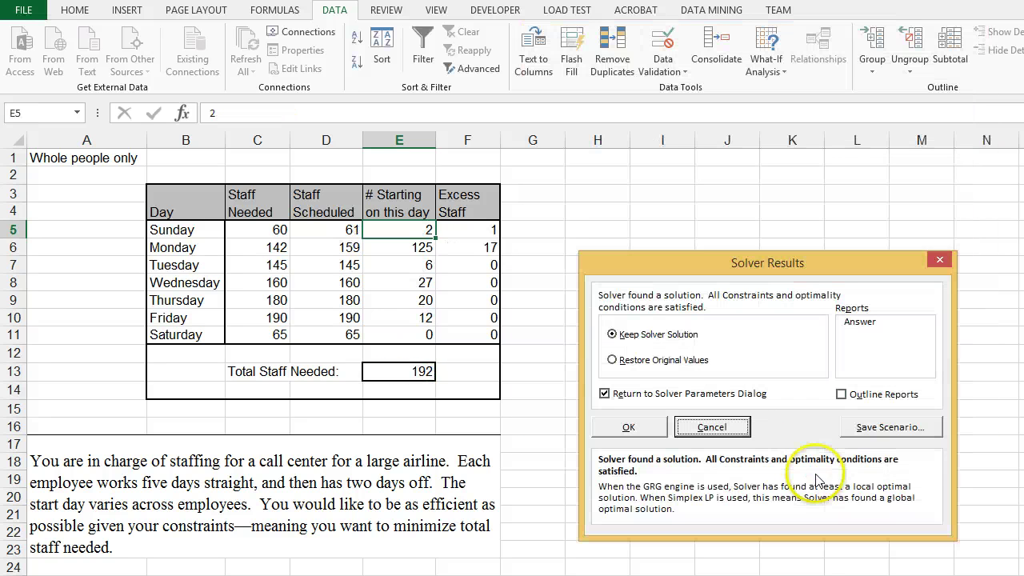
click(608, 393)
click(616, 395)
click(628, 426)
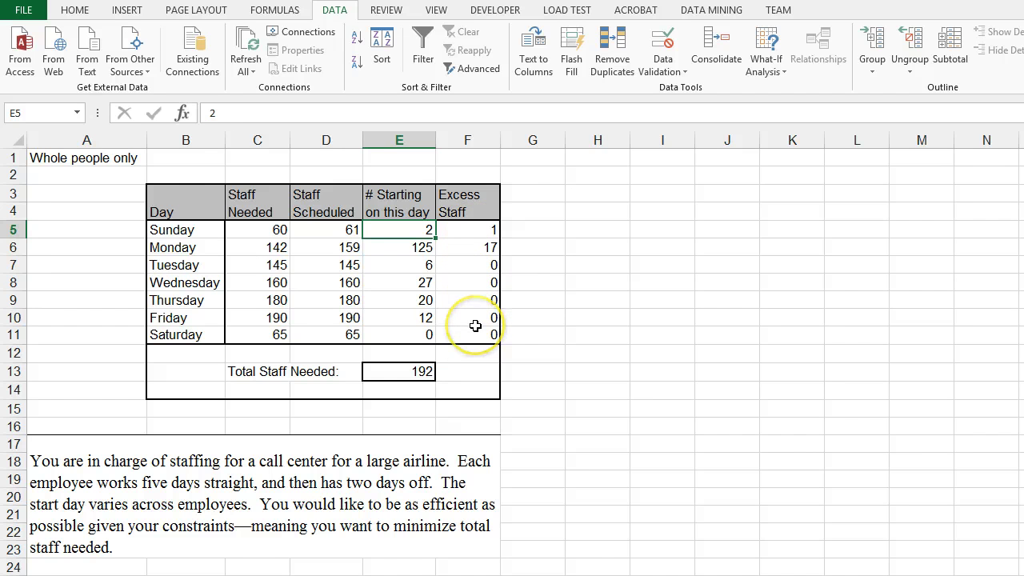
click(413, 373)
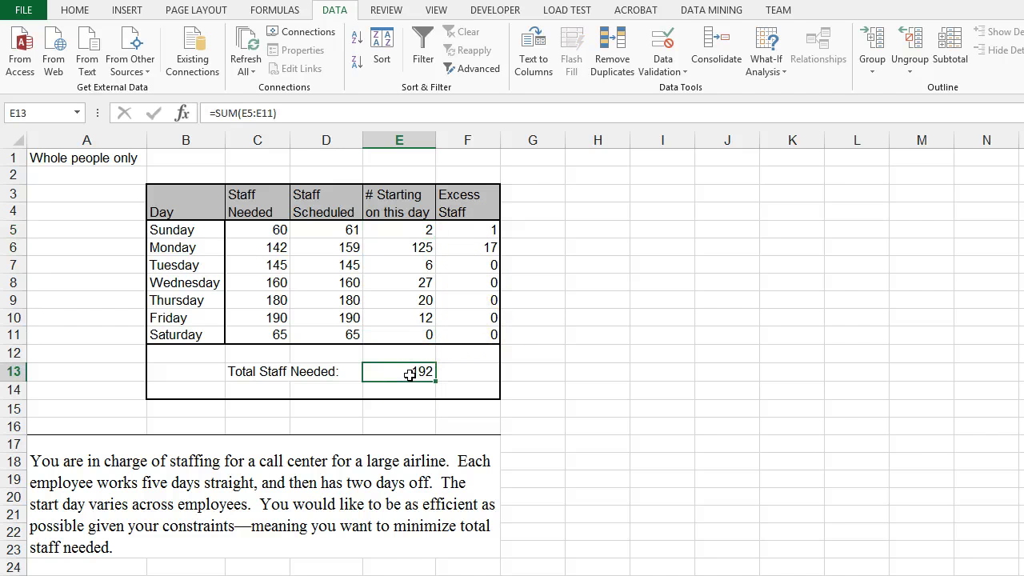